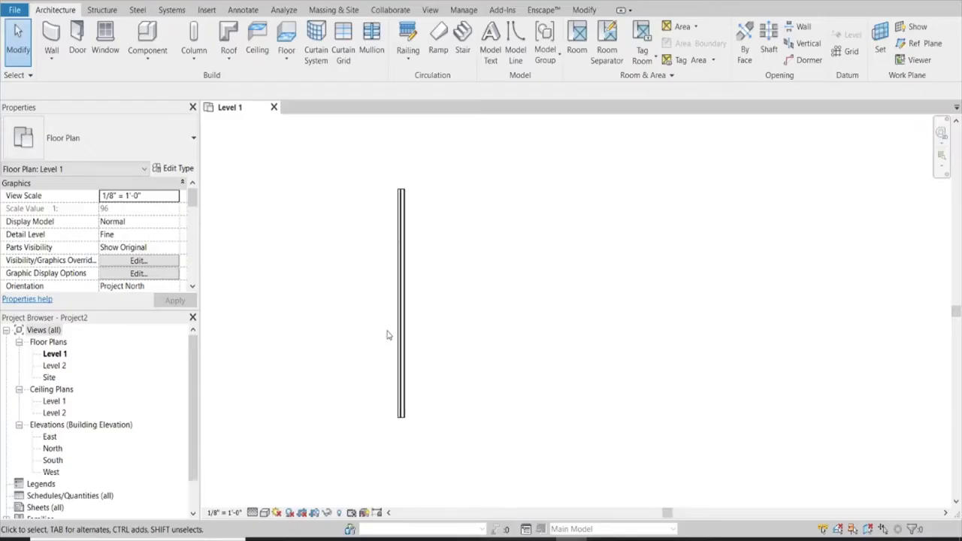
Check the existing wall's properties, then set new walls to the Generic - 2x6 type
{"action": "left_click", "coordinate": [401, 323]}
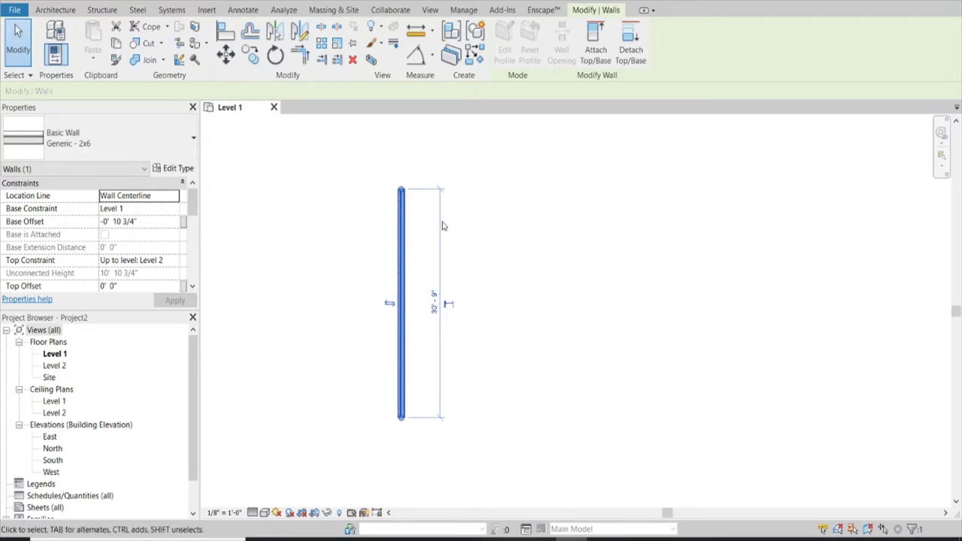
{"action": "left_click", "coordinate": [483, 230]}
{"action": "left_click", "coordinate": [51, 37]}
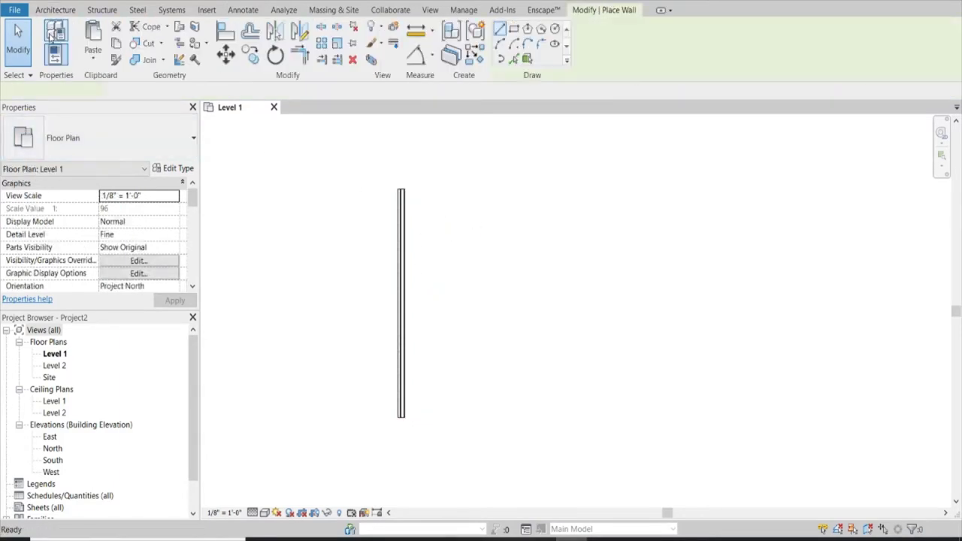
{"action": "left_click", "coordinate": [150, 149]}
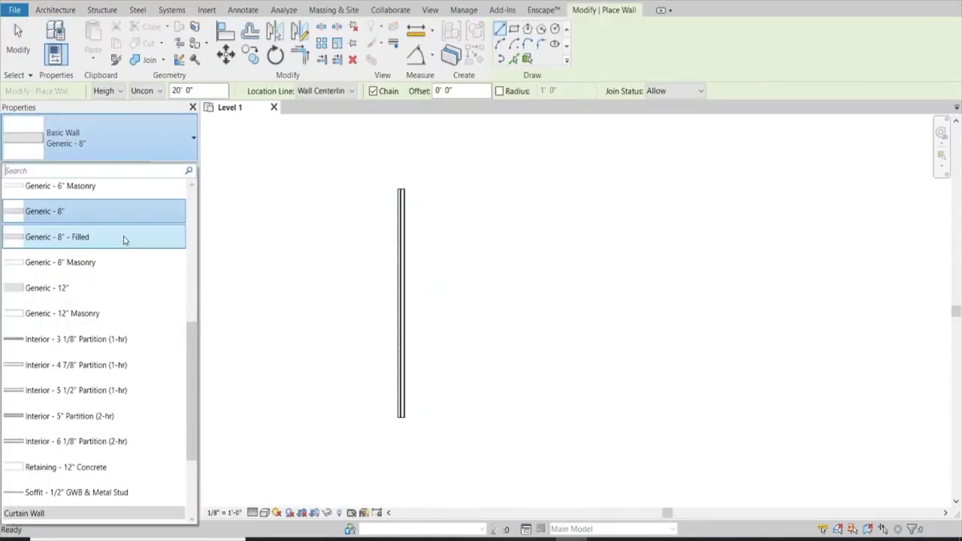
{"action": "scroll", "coordinate": [123, 244], "scroll_direction": "up", "scroll_amount": 3}
{"action": "scroll", "coordinate": [124, 256], "scroll_direction": "up", "scroll_amount": 1}
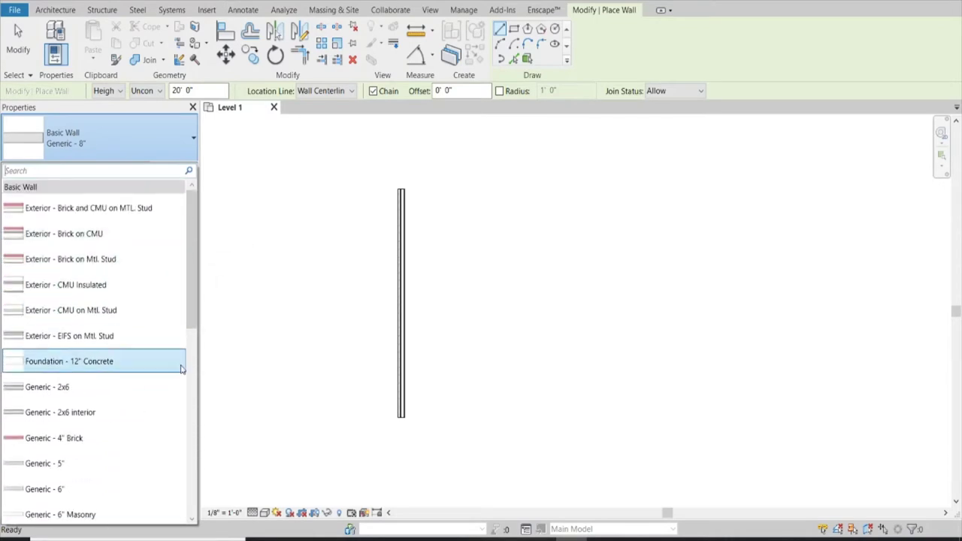
{"action": "left_click", "coordinate": [66, 388]}
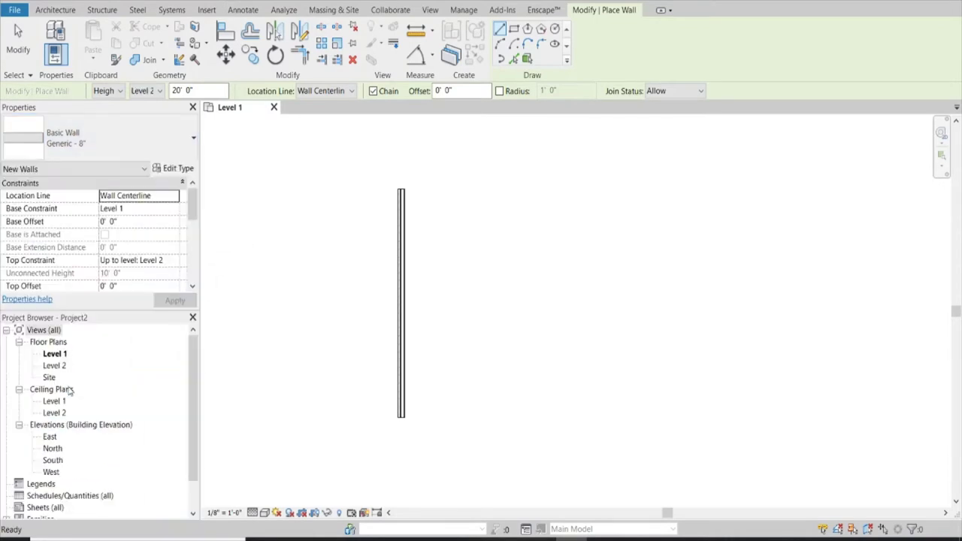
Draw top, right and bottom walls from the existing wall's top end, closing a rectangle about 20' wide
{"action": "left_click", "coordinate": [401, 188]}
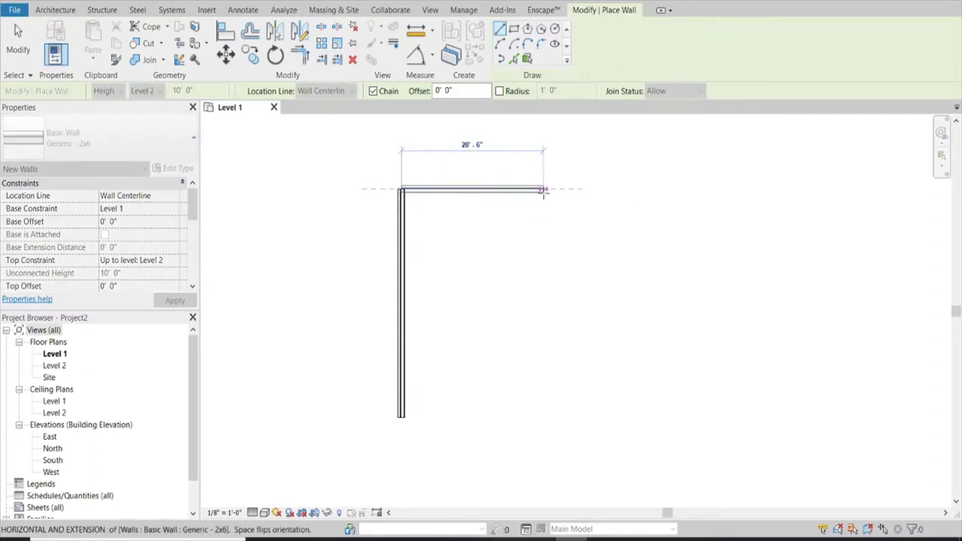
{"action": "left_click", "coordinate": [544, 189]}
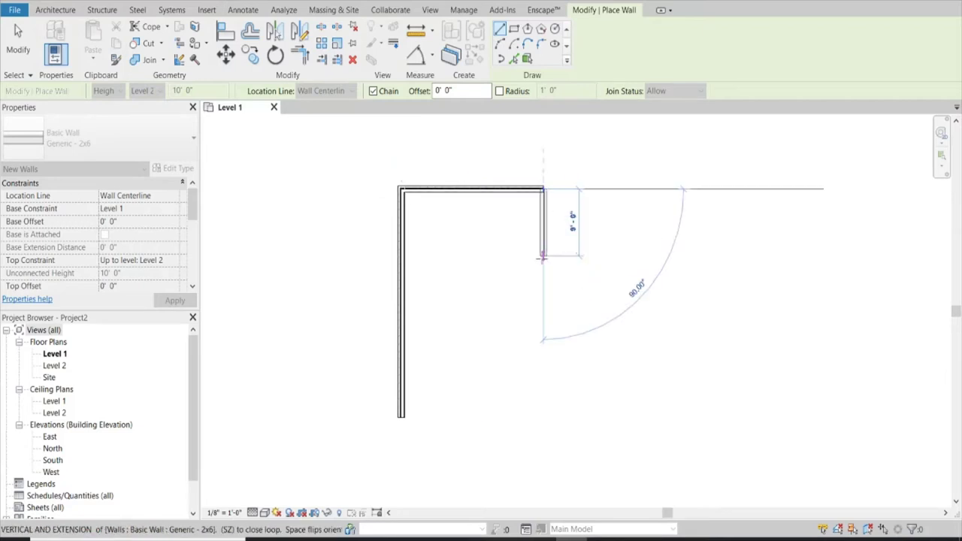
{"action": "left_click", "coordinate": [544, 418]}
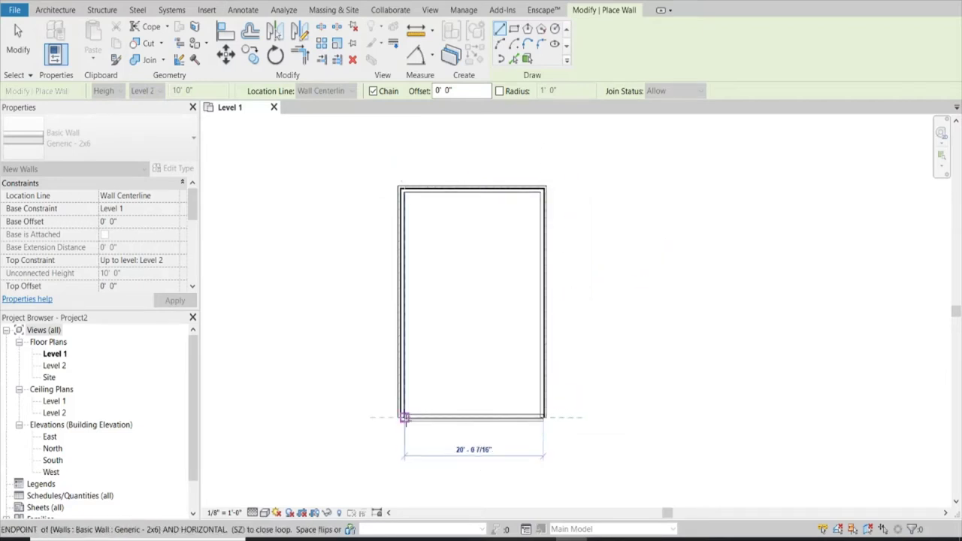
{"action": "left_click", "coordinate": [401, 417]}
{"action": "key", "text": "Escape"}
{"action": "key", "text": "Escape"}
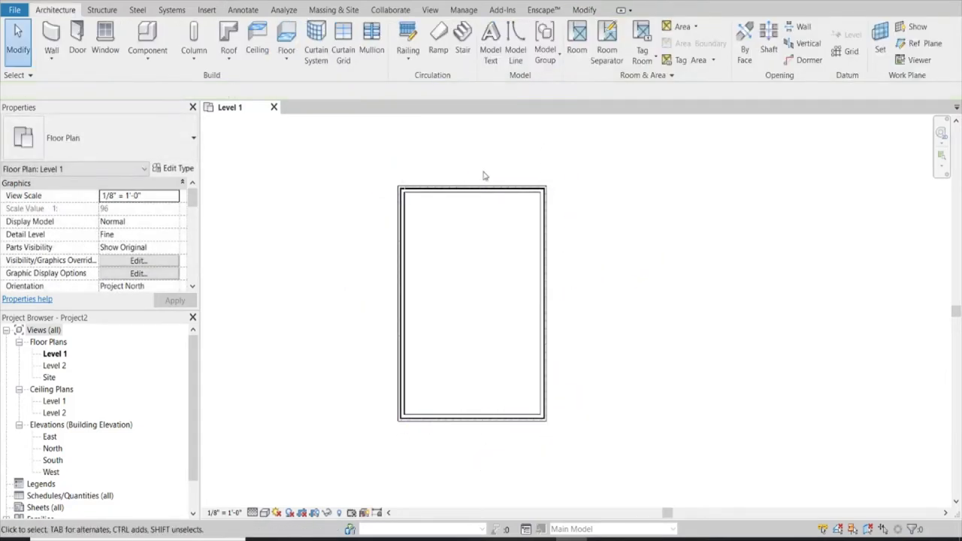
Set the left wall's Base Offset to 0' 0" so it is 10' tall
{"action": "scroll", "coordinate": [451, 184], "scroll_direction": "up", "scroll_amount": 5}
{"action": "scroll", "coordinate": [359, 203], "scroll_direction": "down", "scroll_amount": 3}
{"action": "scroll", "coordinate": [359, 203], "scroll_direction": "down", "scroll_amount": 3}
{"action": "left_click", "coordinate": [345, 241]}
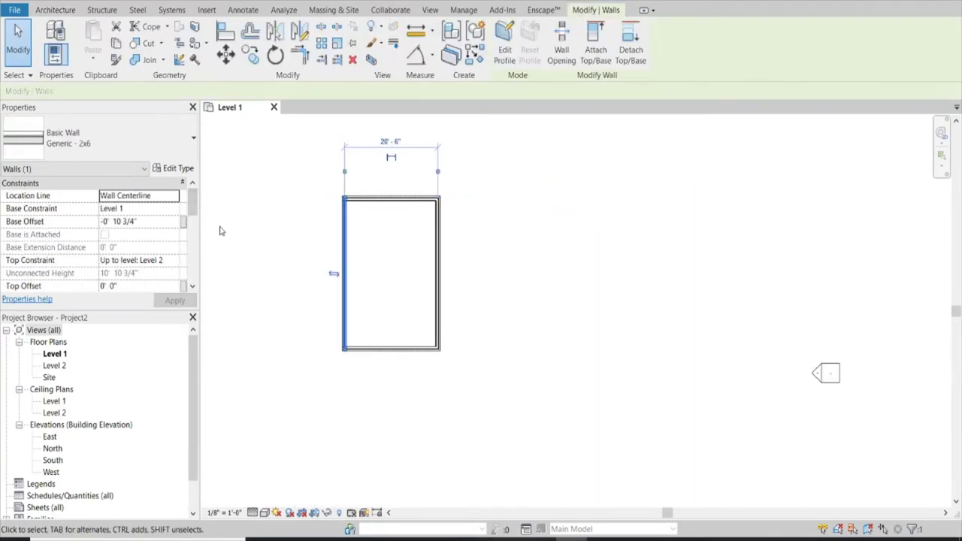
{"action": "left_click", "coordinate": [149, 223]}
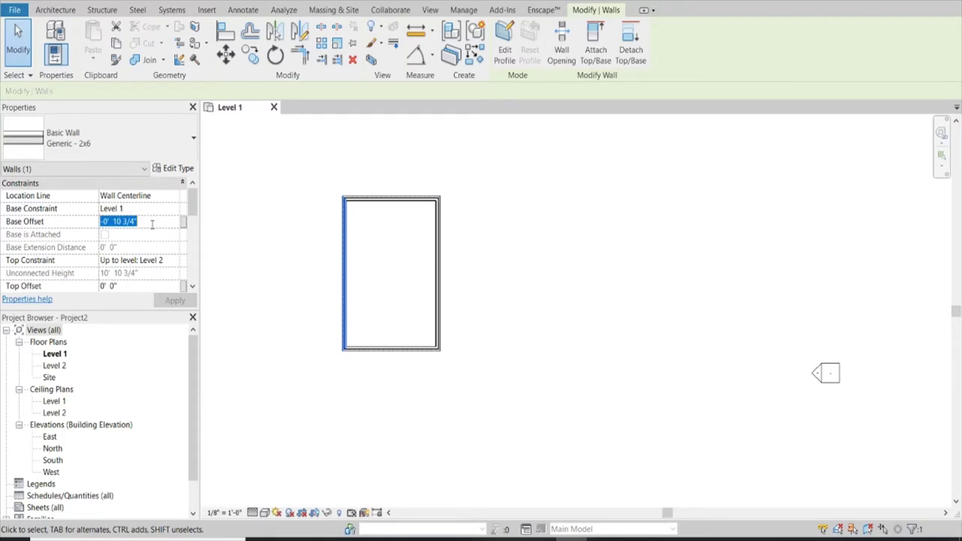
{"action": "type", "text": "0"}
{"action": "type", "text": "' 0\""}
{"action": "key", "text": "Return"}
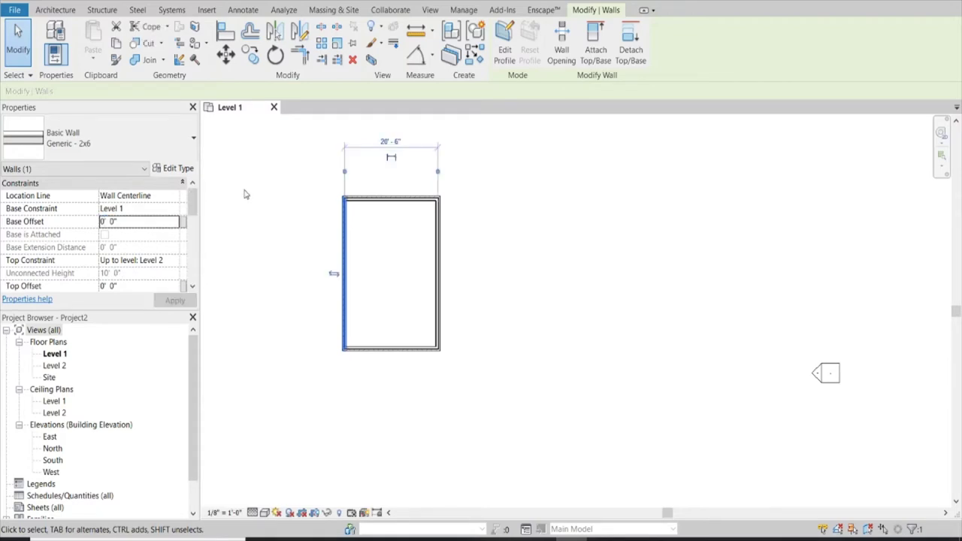
{"action": "left_click", "coordinate": [432, 140]}
Orbit the Default 3D view to check the four walls, then return to Level 1
{"action": "left_click", "coordinate": [233, 4]}
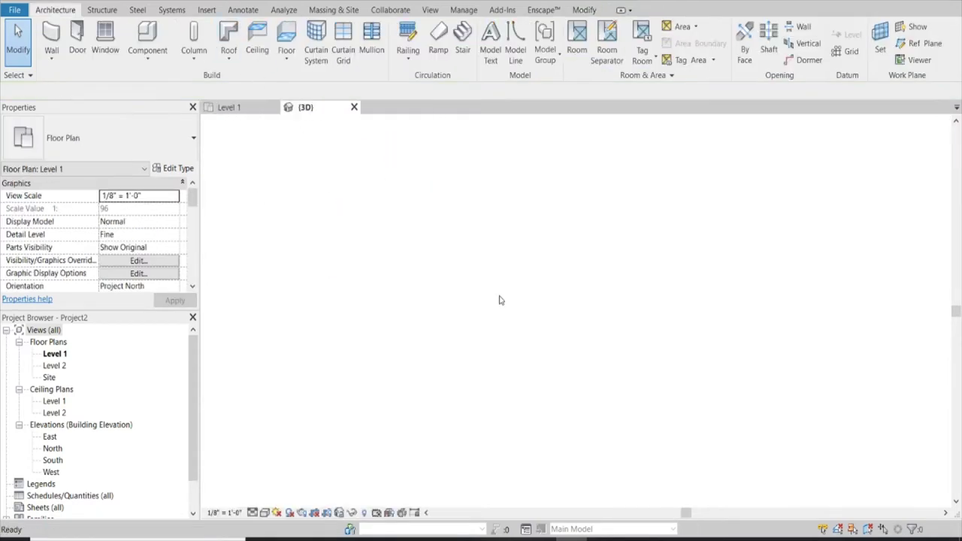
{"action": "scroll", "coordinate": [504, 316], "scroll_direction": "up", "scroll_amount": 3}
{"action": "mouse_move", "coordinate": [511, 361]}
{"action": "middle_mouse_down", "text": "shift"}
{"action": "mouse_move", "coordinate": [517, 385]}
{"action": "mouse_move", "coordinate": [627, 281]}
{"action": "mouse_move", "coordinate": [606, 260]}
{"action": "mouse_move", "coordinate": [606, 275]}
{"action": "middle_mouse_up", "text": "shift"}
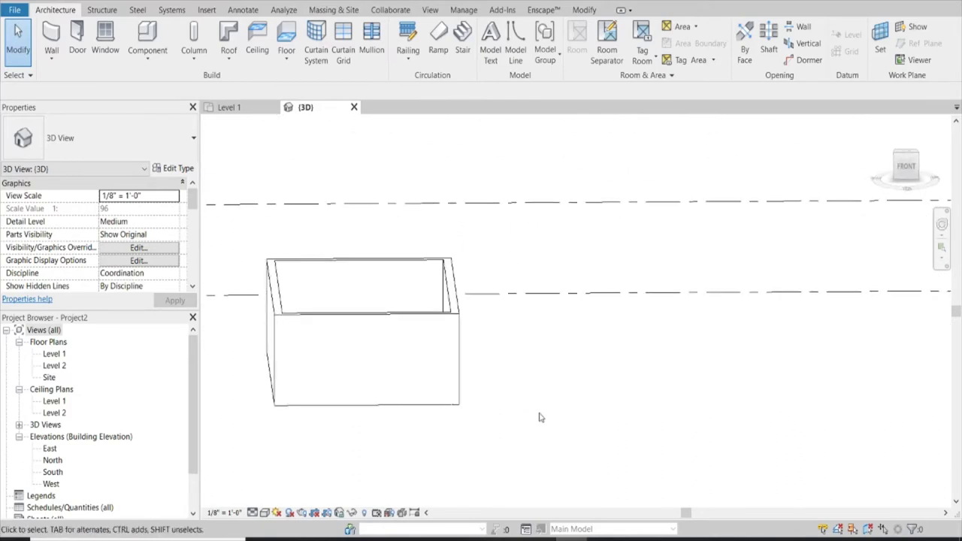
{"action": "left_click", "coordinate": [234, 109]}
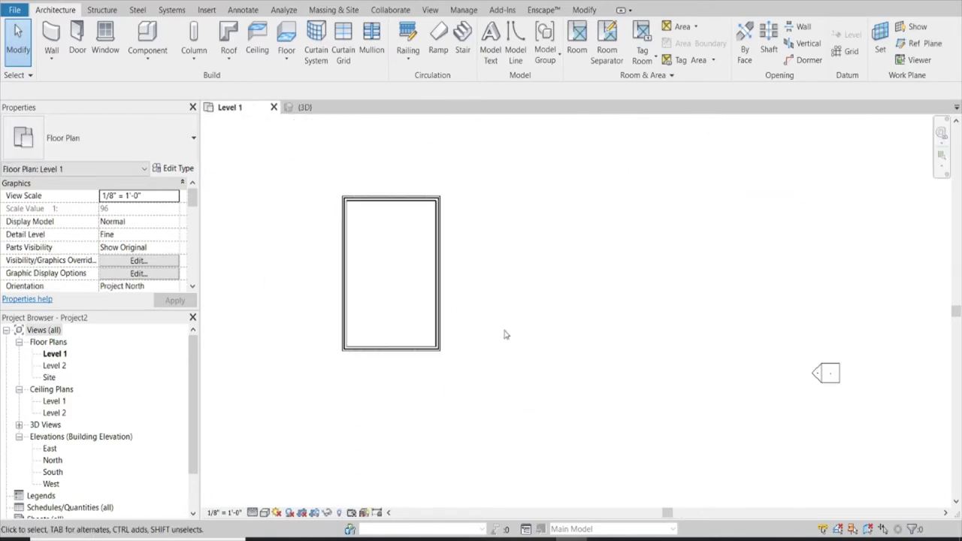
{"action": "scroll", "coordinate": [361, 243], "scroll_direction": "up", "scroll_amount": 3}
{"action": "scroll", "coordinate": [356, 260], "scroll_direction": "down", "scroll_amount": 2}
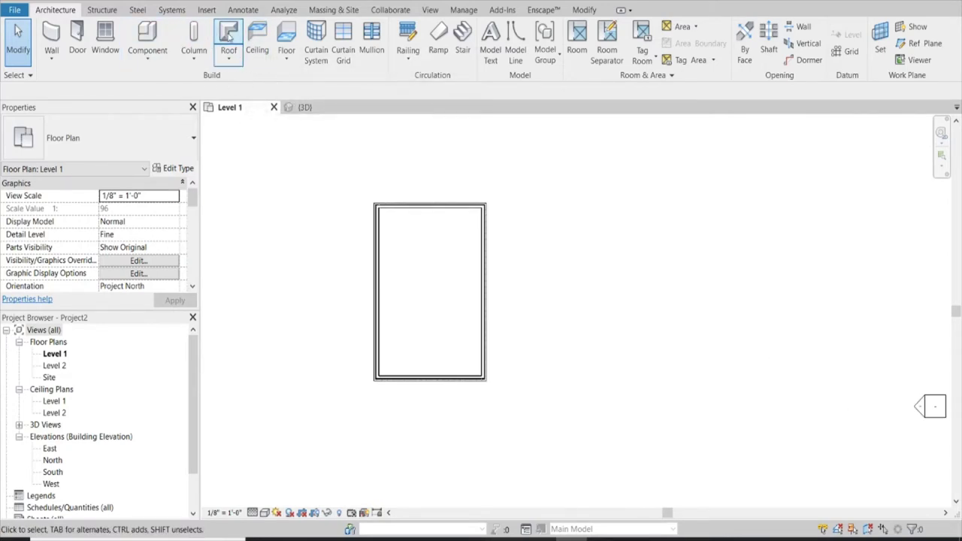
Start a Level 2 roof by footprint with a 2' 0" overhang, tracing all four walls
{"action": "left_click", "coordinate": [229, 34]}
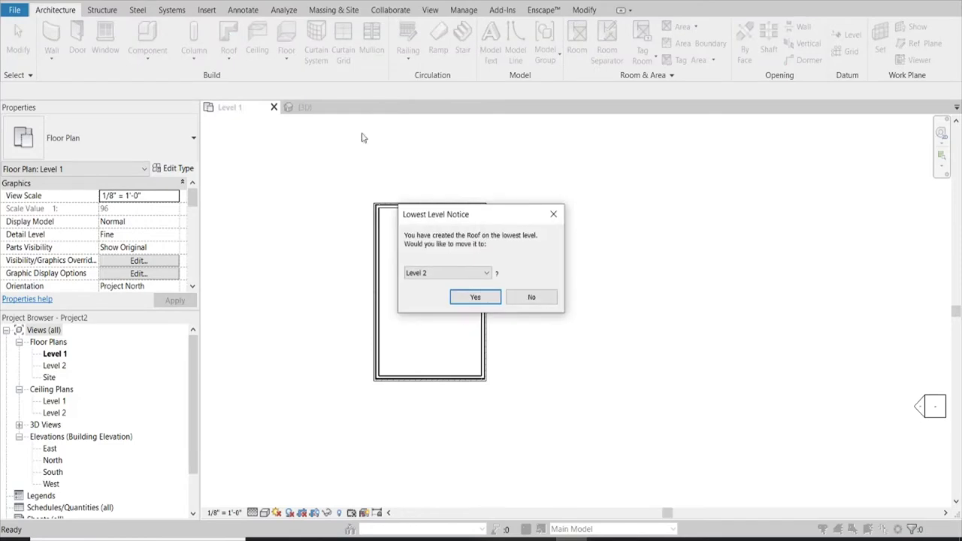
{"action": "left_click", "coordinate": [481, 298]}
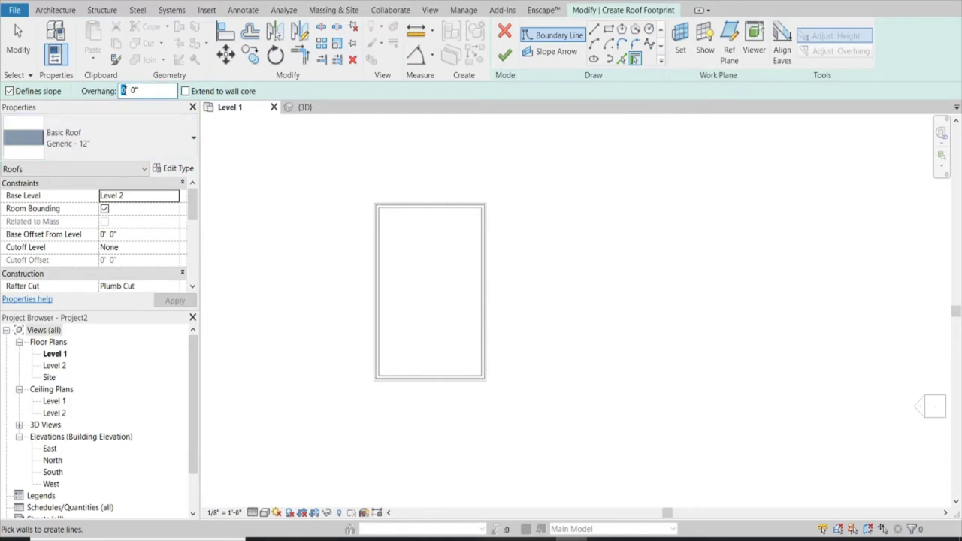
{"action": "type", "text": "2"}
{"action": "left_click", "coordinate": [445, 202]}
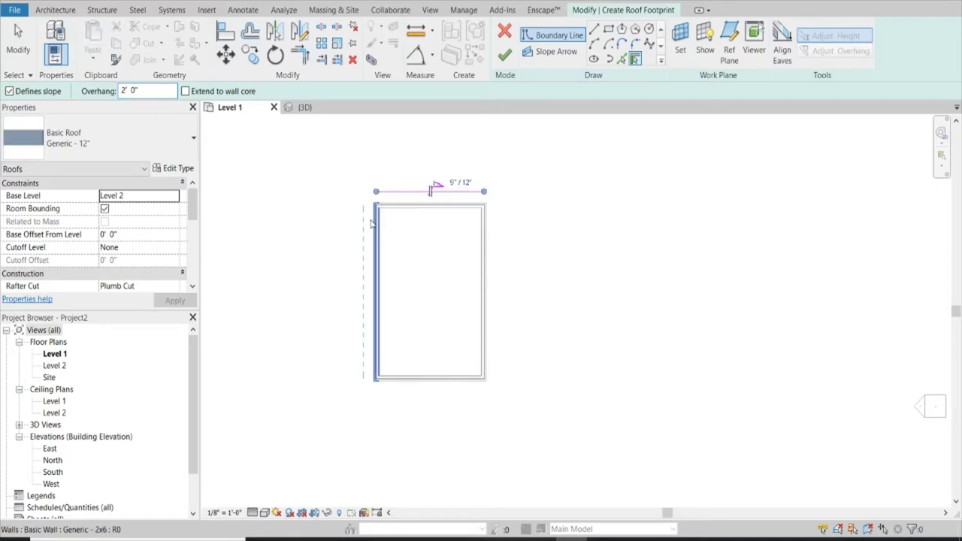
{"action": "left_click", "coordinate": [369, 231]}
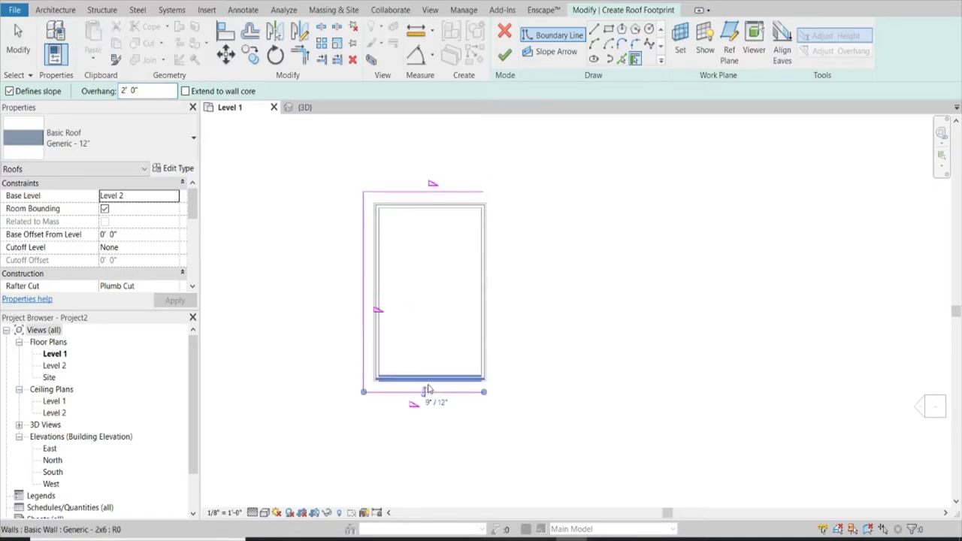
{"action": "left_click", "coordinate": [426, 379]}
{"action": "left_click", "coordinate": [490, 348]}
Turn off Defines Slope on the top and bottom footprint lines, then view 3D
{"action": "key", "text": "Escape"}
{"action": "key", "text": "Escape"}
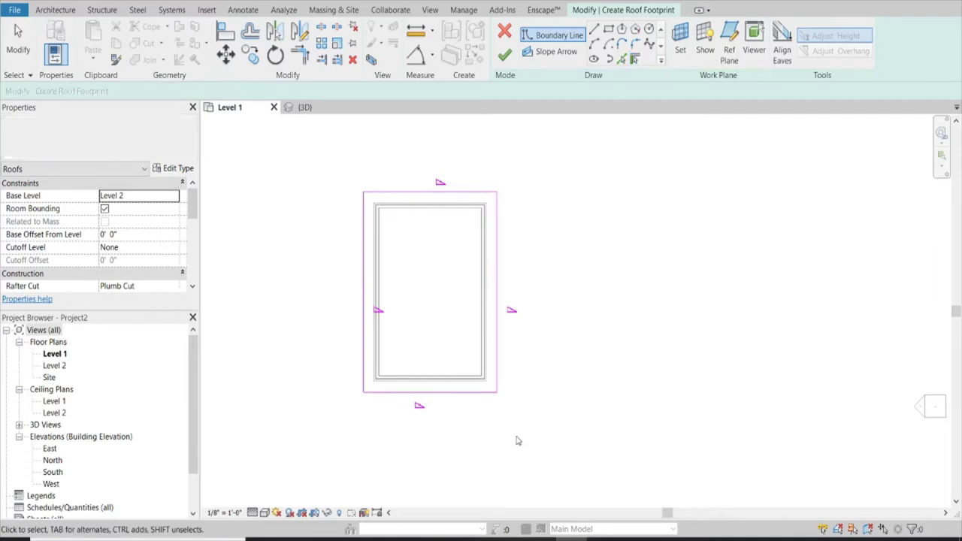
{"action": "left_click_drag", "start_coordinate": [442, 407], "coordinate": [423, 135]}
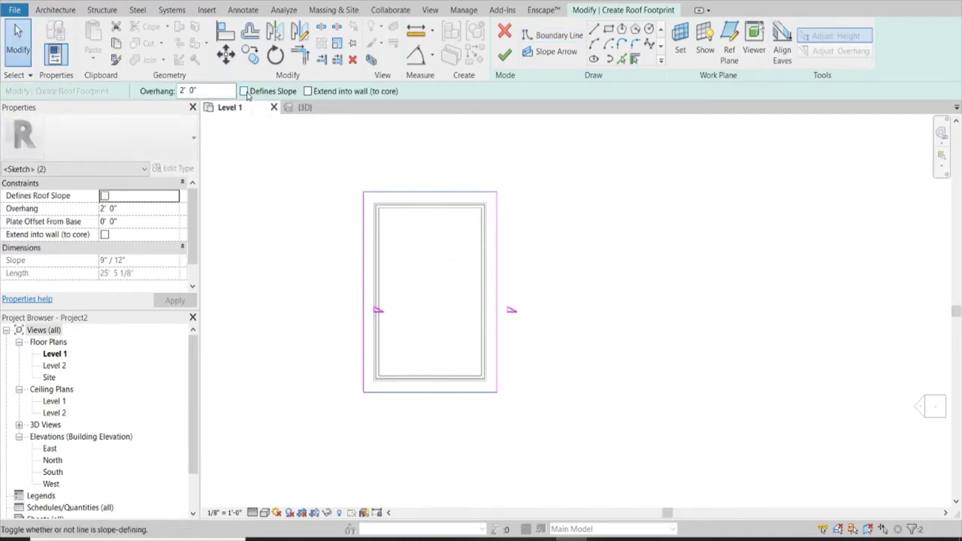
{"action": "left_click", "coordinate": [297, 108]}
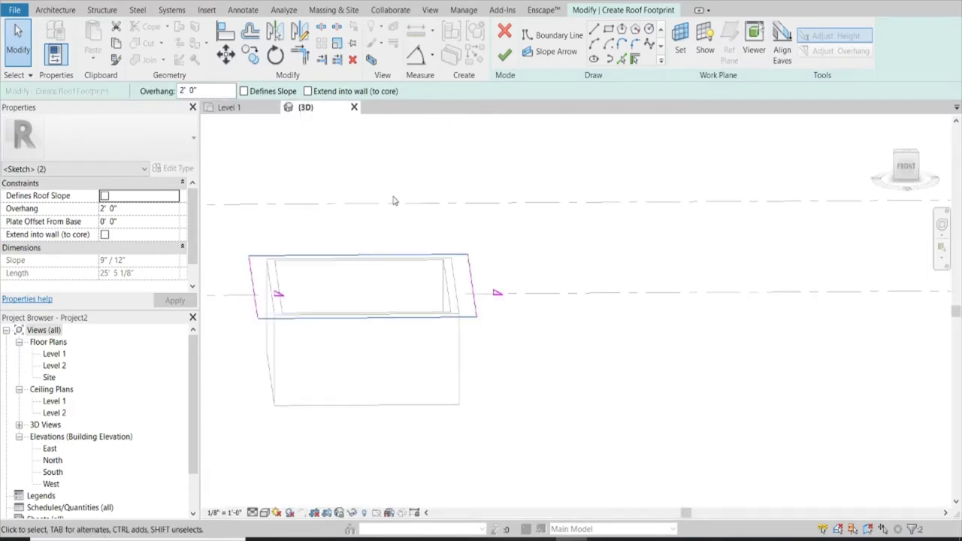
Finish the gable roof and zoom to fit the whole cabin
{"action": "left_click", "coordinate": [505, 56]}
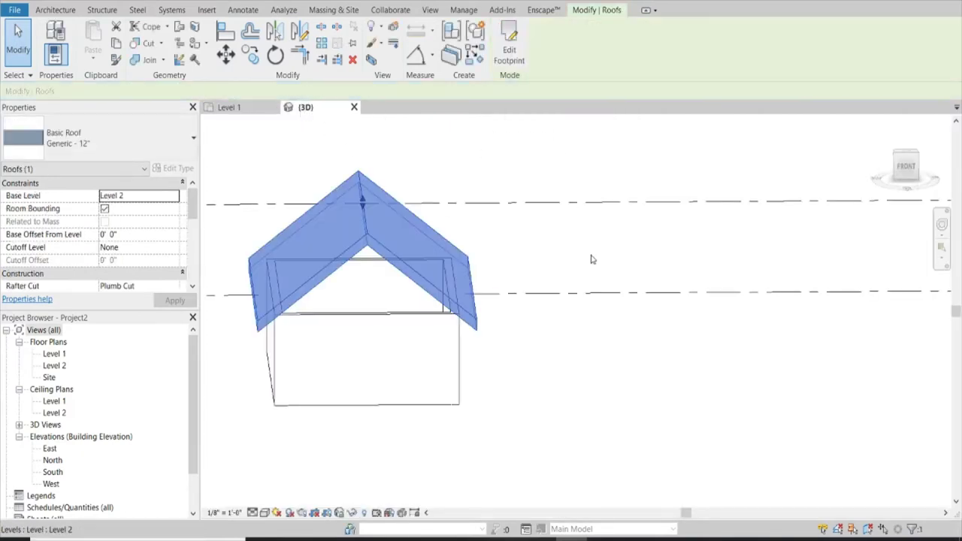
{"action": "key", "text": "z"}
{"action": "key", "text": "f"}
{"action": "type", "text": "-9"}
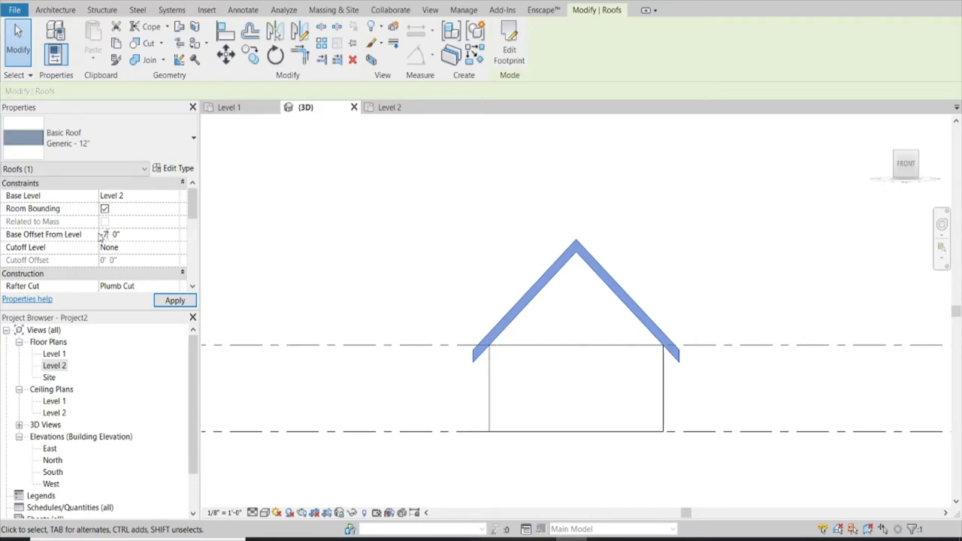
Drag the roof peak upward into a steep A-frame and orbit to a perspective view
{"action": "left_click_drag", "start_coordinate": [576, 319], "coordinate": [575, 222]}
{"action": "left_click", "coordinate": [472, 235]}
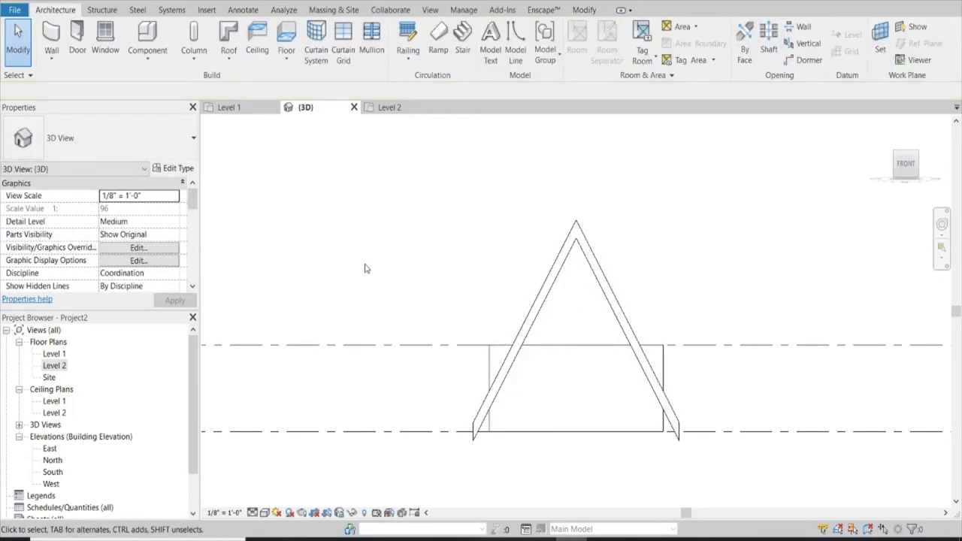
{"action": "mouse_move", "coordinate": [366, 269]}
{"action": "middle_mouse_down", "text": "shift"}
{"action": "mouse_move", "coordinate": [426, 301]}
{"action": "mouse_move", "coordinate": [402, 318]}
{"action": "mouse_move", "coordinate": [750, 461]}
{"action": "mouse_move", "coordinate": [645, 415]}
{"action": "mouse_move", "coordinate": [621, 382]}
{"action": "mouse_move", "coordinate": [660, 400]}
{"action": "mouse_move", "coordinate": [639, 406]}
{"action": "middle_mouse_up", "text": "shift"}
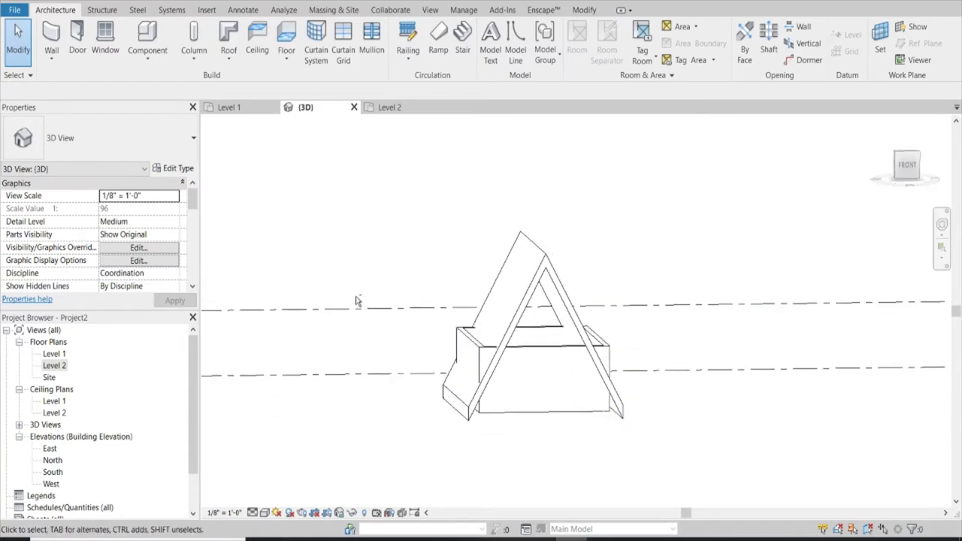
{"action": "middle_click_drag", "start_coordinate": [358, 301], "coordinate": [369, 344], "text": "shift"}
{"action": "scroll", "coordinate": [511, 398], "scroll_direction": "up", "scroll_amount": 2}
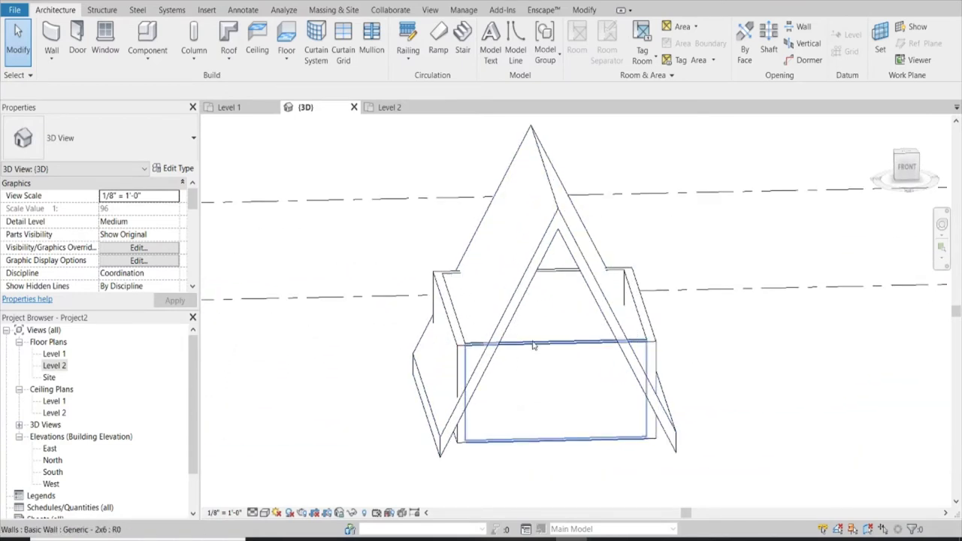
Attach the tops of the front and right side walls to the roof
{"action": "left_click", "coordinate": [534, 345]}
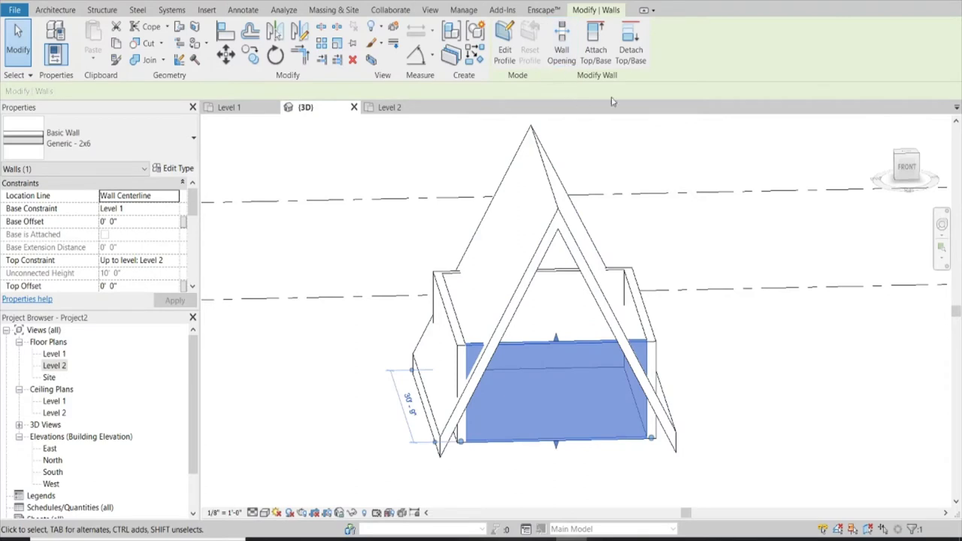
{"action": "left_click", "coordinate": [594, 45]}
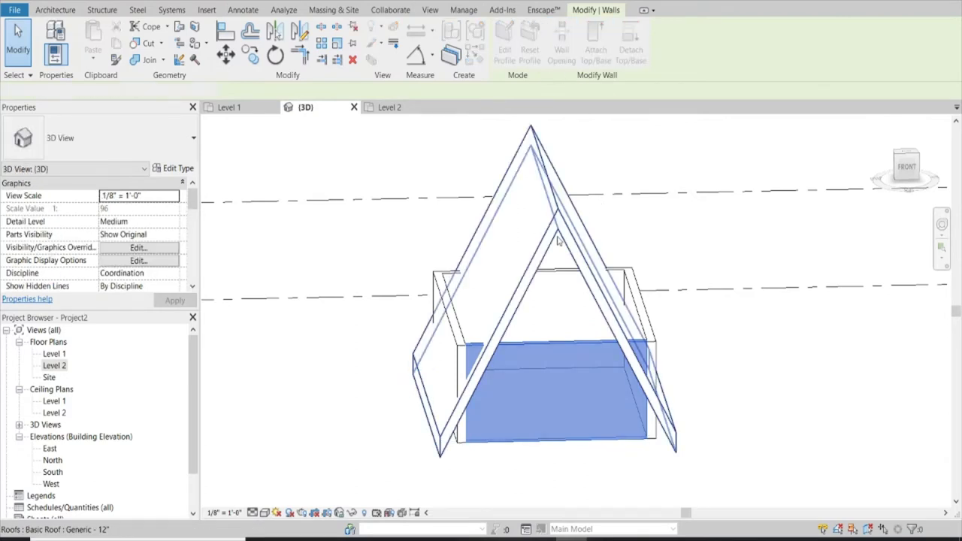
{"action": "left_click", "coordinate": [650, 333]}
{"action": "left_click", "coordinate": [648, 334]}
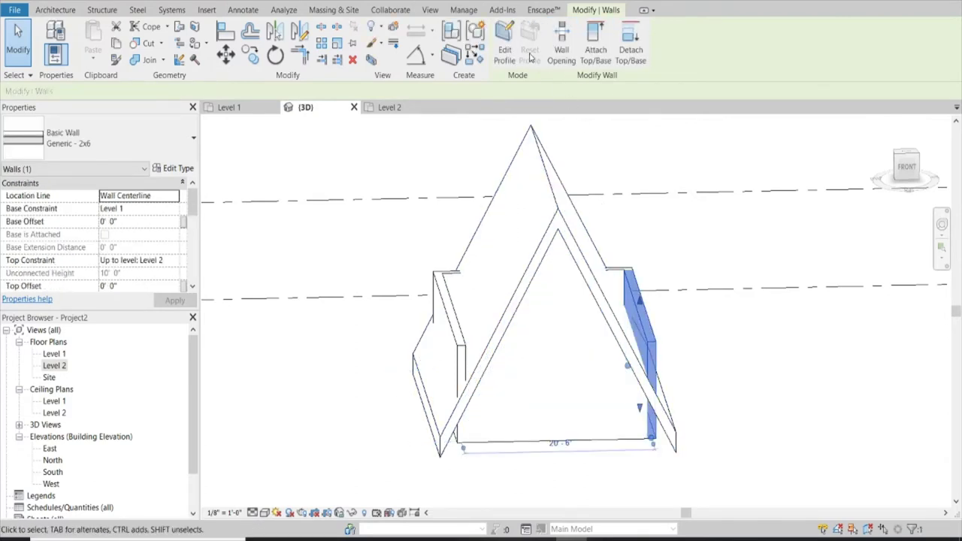
{"action": "left_click", "coordinate": [595, 39]}
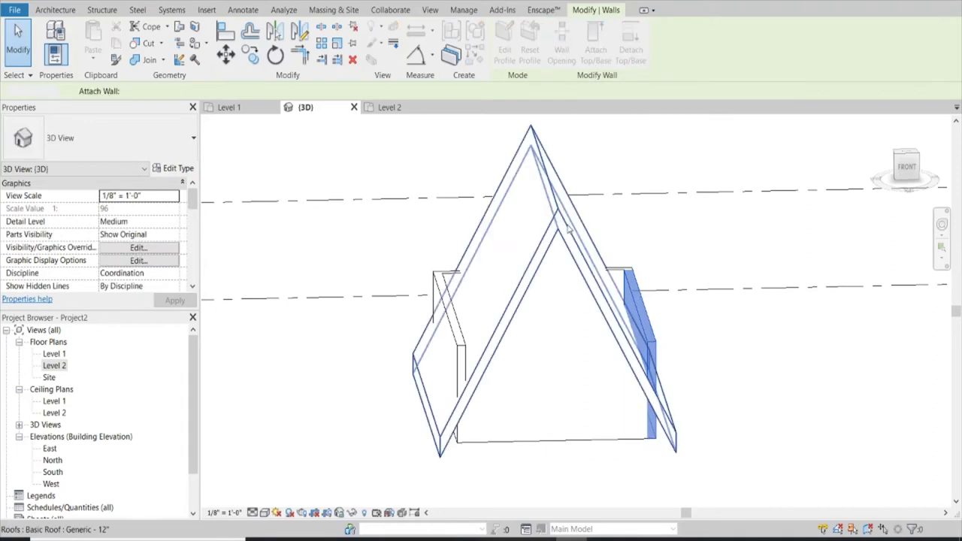
{"action": "left_click", "coordinate": [558, 248]}
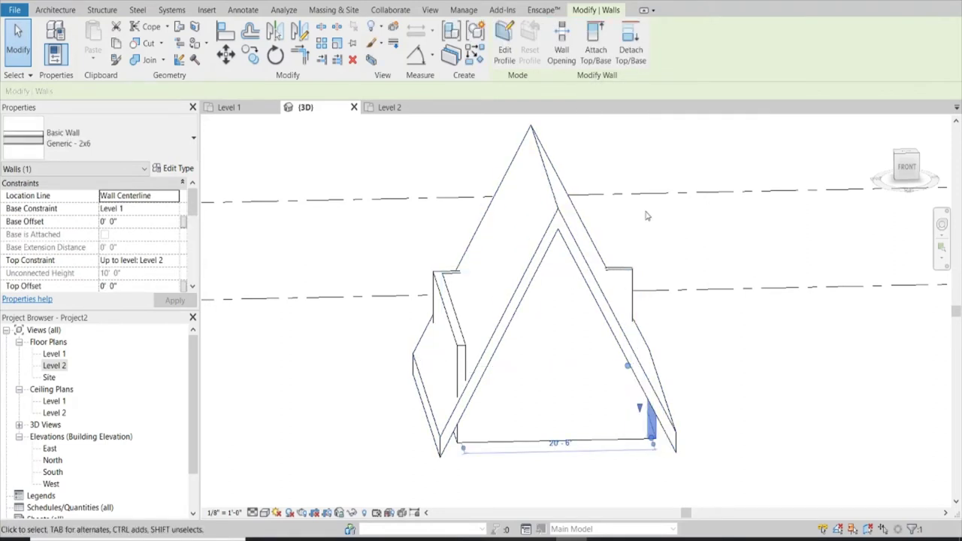
{"action": "key", "text": "Escape"}
Attach the tops of the back and left walls to the roof
{"action": "left_click", "coordinate": [630, 269]}
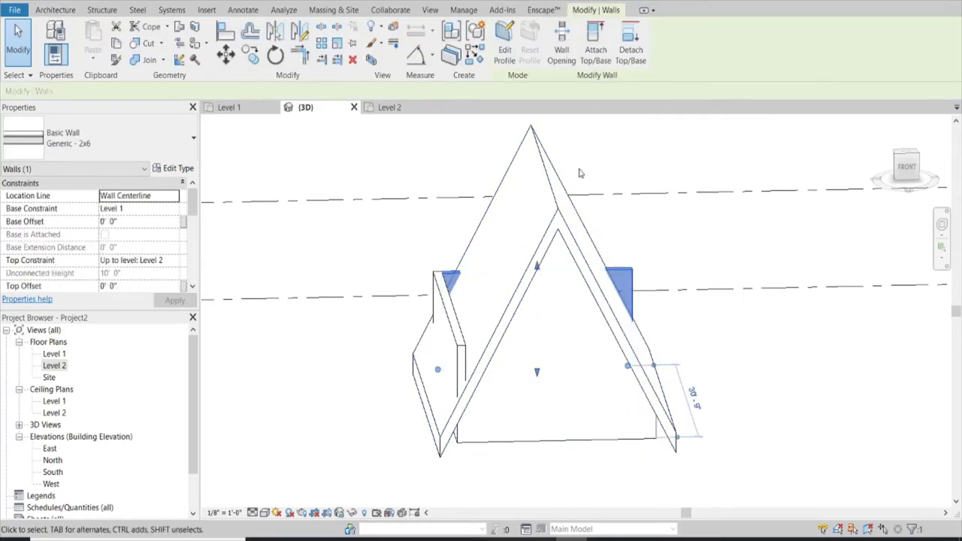
{"action": "left_click", "coordinate": [596, 39]}
{"action": "left_click", "coordinate": [558, 216]}
{"action": "key", "text": "Escape"}
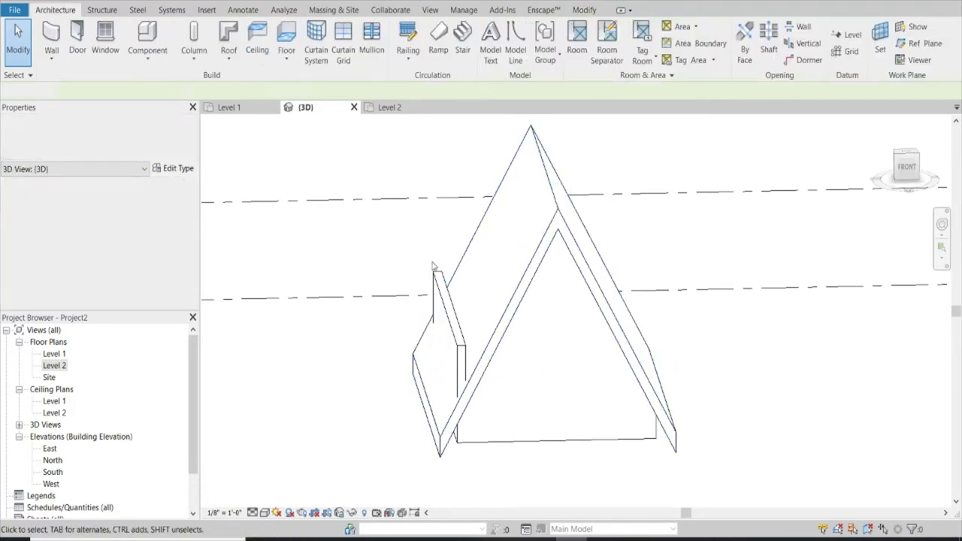
{"action": "left_click", "coordinate": [449, 323]}
{"action": "left_click", "coordinate": [596, 39]}
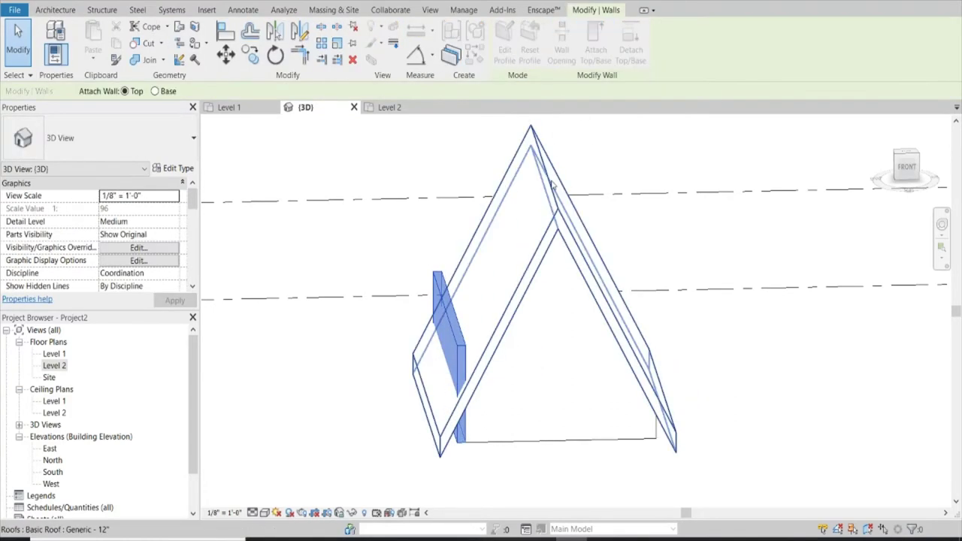
{"action": "left_click", "coordinate": [604, 279]}
{"action": "key", "text": "Escape"}
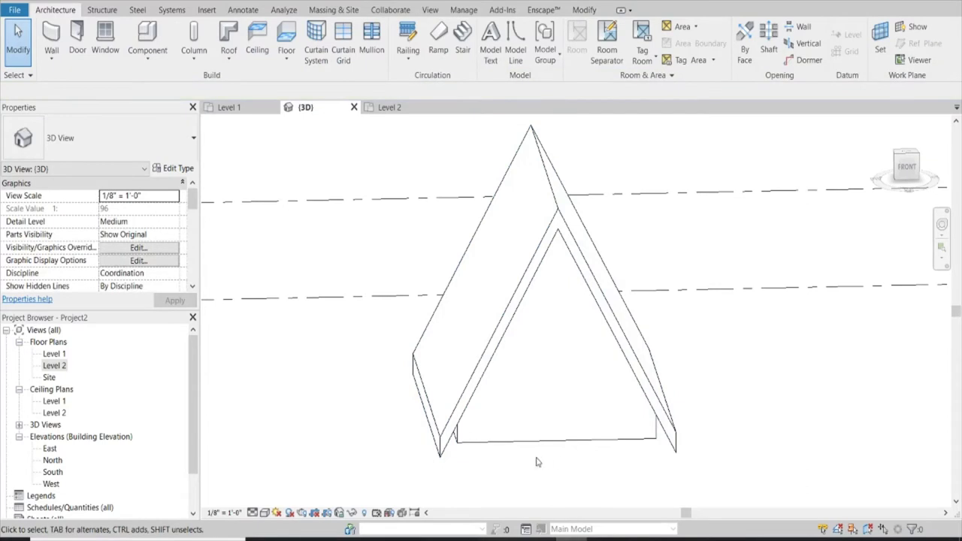
Open the Site floor plan with the Massing & Site tools
{"action": "middle_click_drag", "start_coordinate": [537, 462], "coordinate": [559, 393], "text": "shift"}
{"action": "double_click", "coordinate": [49, 377]}
{"action": "left_click", "coordinate": [333, 10]}
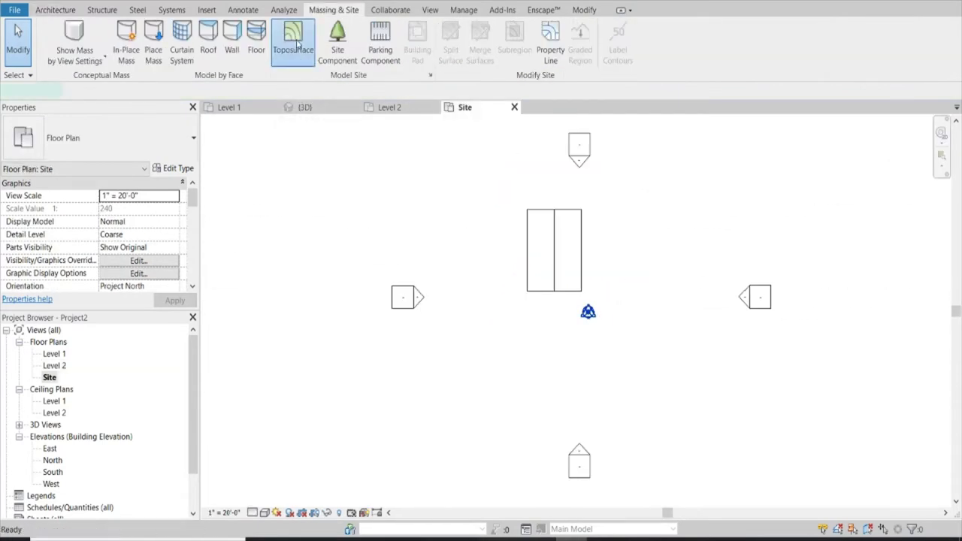
Place four toposurface corner points around the cabin, finish the surface, and return to 3D
{"action": "left_click", "coordinate": [294, 41]}
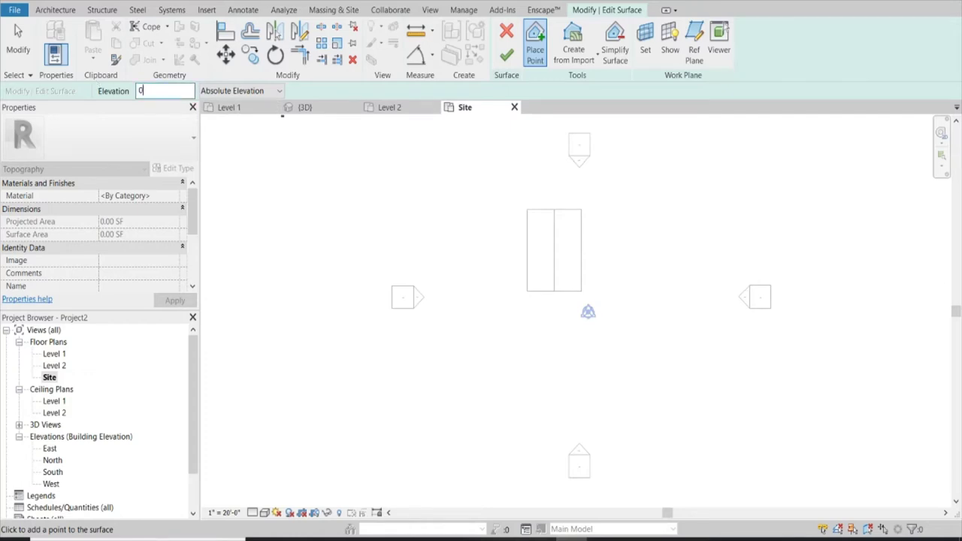
{"action": "left_click", "coordinate": [347, 130]}
{"action": "left_click", "coordinate": [380, 130]}
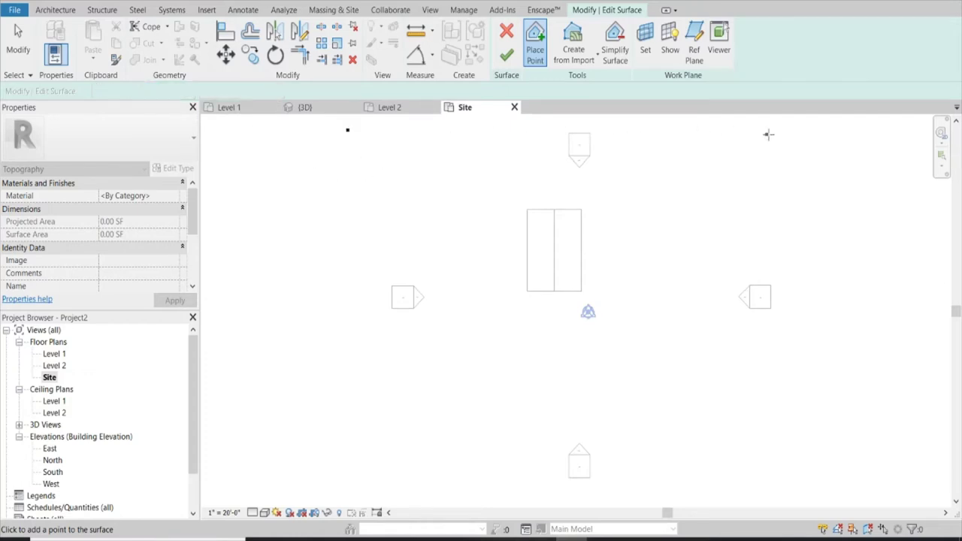
{"action": "left_click", "coordinate": [841, 467]}
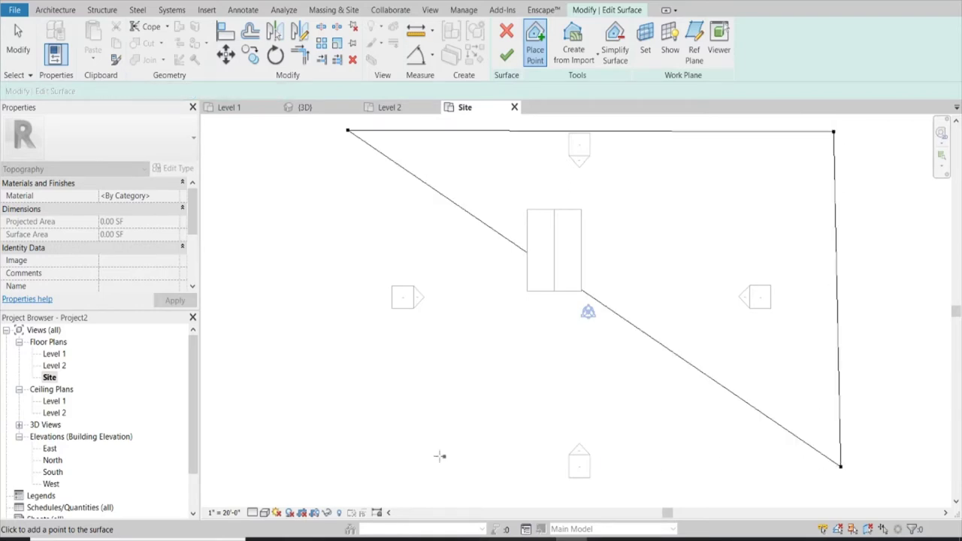
{"action": "left_click", "coordinate": [364, 455]}
{"action": "left_click", "coordinate": [512, 52]}
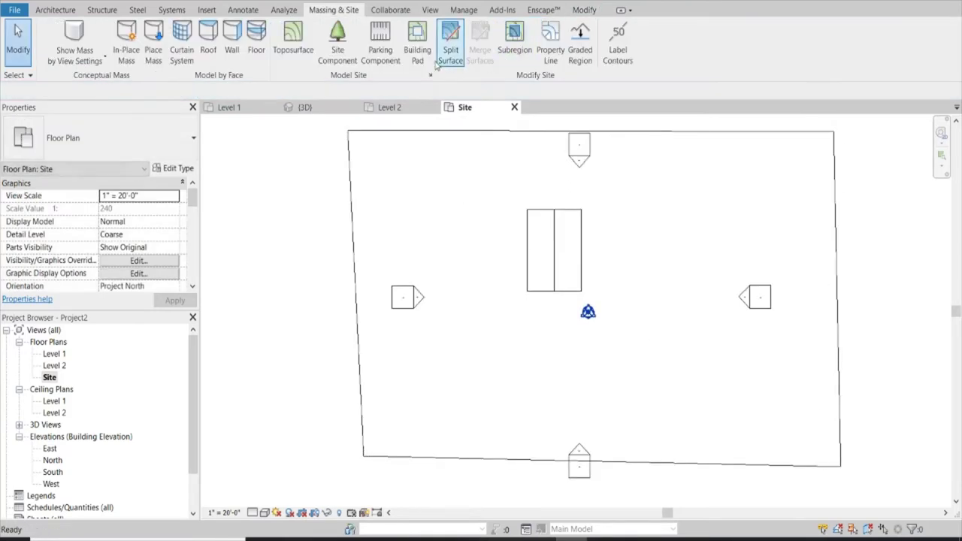
{"action": "left_click", "coordinate": [304, 108]}
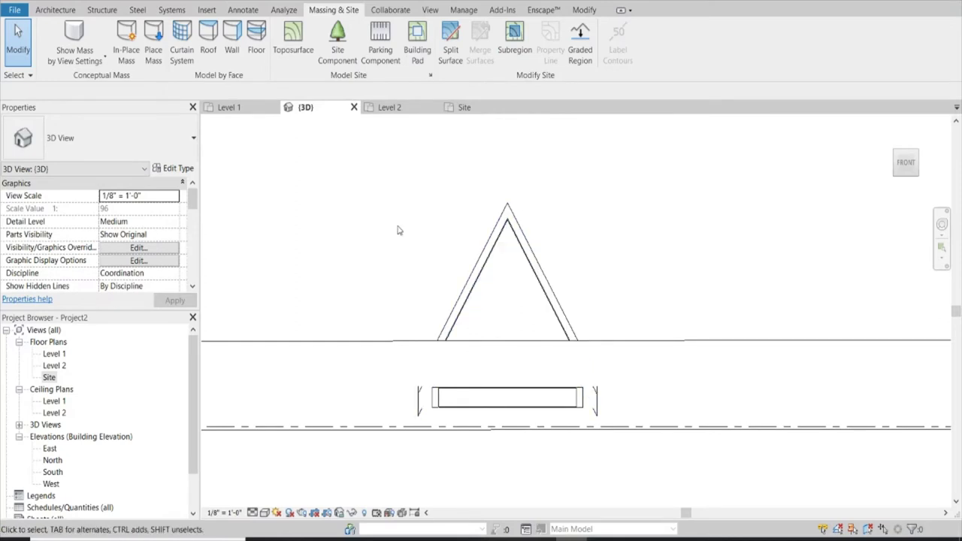
Give the roof a negative Base Offset From Level, re-entering it after the formula error
{"action": "mouse_move", "coordinate": [399, 230]}
{"action": "middle_mouse_down", "text": "shift"}
{"action": "mouse_move", "coordinate": [436, 262]}
{"action": "mouse_move", "coordinate": [404, 283]}
{"action": "mouse_move", "coordinate": [425, 264]}
{"action": "mouse_move", "coordinate": [420, 296]}
{"action": "mouse_move", "coordinate": [403, 299]}
{"action": "middle_mouse_up", "text": "shift"}
{"action": "left_click", "coordinate": [508, 242]}
{"action": "type", "text": "-1' 0\""}
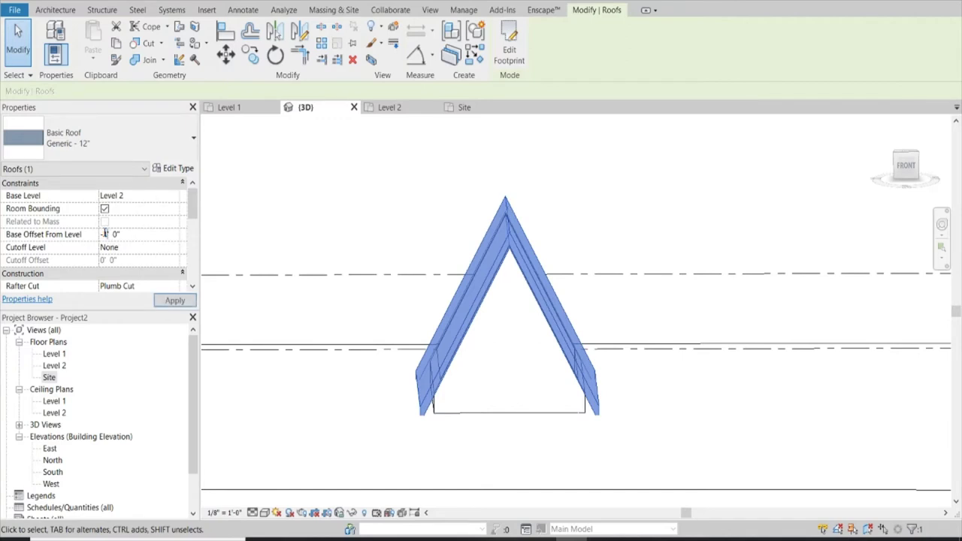
{"action": "key", "text": "Return"}
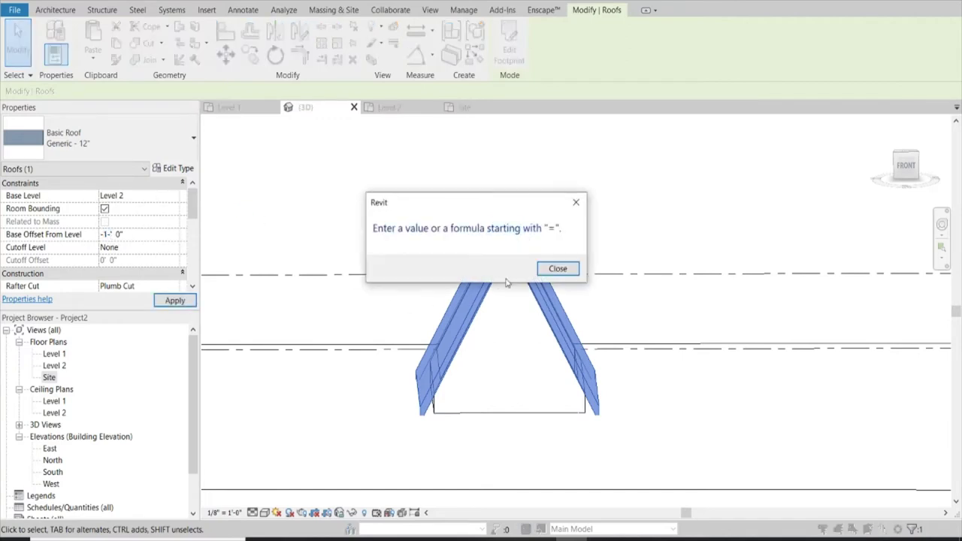
{"action": "left_click", "coordinate": [557, 269]}
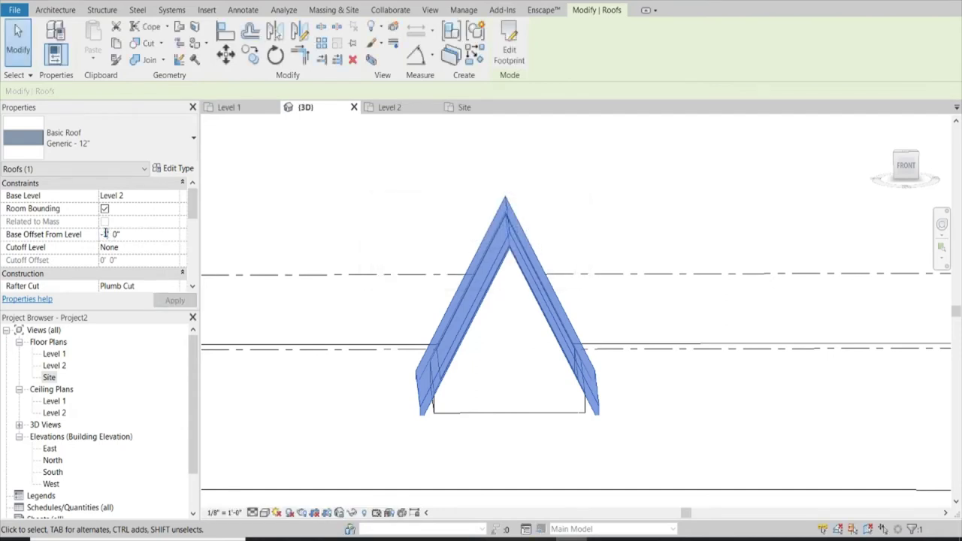
{"action": "left_click", "coordinate": [139, 234]}
{"action": "type", "text": "0"}
{"action": "left_click", "coordinate": [397, 231]}
{"action": "mouse_move", "coordinate": [398, 230]}
{"action": "middle_mouse_down", "text": "shift"}
{"action": "mouse_move", "coordinate": [388, 423]}
{"action": "mouse_move", "coordinate": [425, 414]}
{"action": "mouse_move", "coordinate": [429, 391]}
{"action": "mouse_move", "coordinate": [406, 404]}
{"action": "mouse_move", "coordinate": [399, 443]}
{"action": "mouse_move", "coordinate": [421, 416]}
{"action": "mouse_move", "coordinate": [421, 398]}
{"action": "middle_mouse_up", "text": "shift"}
Select the front wall and orbit to inspect it edge-on against the roof
{"action": "left_click", "coordinate": [661, 409]}
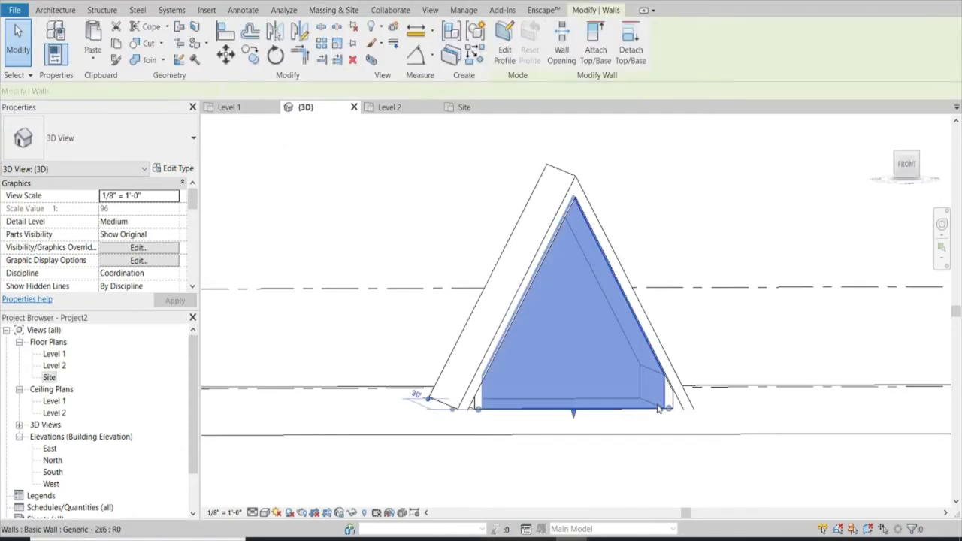
{"action": "scroll", "coordinate": [670, 412], "scroll_direction": "up", "scroll_amount": 3}
{"action": "mouse_move", "coordinate": [724, 436]}
{"action": "middle_mouse_down", "text": "shift"}
{"action": "mouse_move", "coordinate": [777, 460]}
{"action": "mouse_move", "coordinate": [745, 463]}
{"action": "mouse_move", "coordinate": [722, 451]}
{"action": "middle_mouse_up", "text": "shift"}
{"action": "middle_click_drag", "start_coordinate": [677, 421], "coordinate": [526, 398], "text": "shift"}
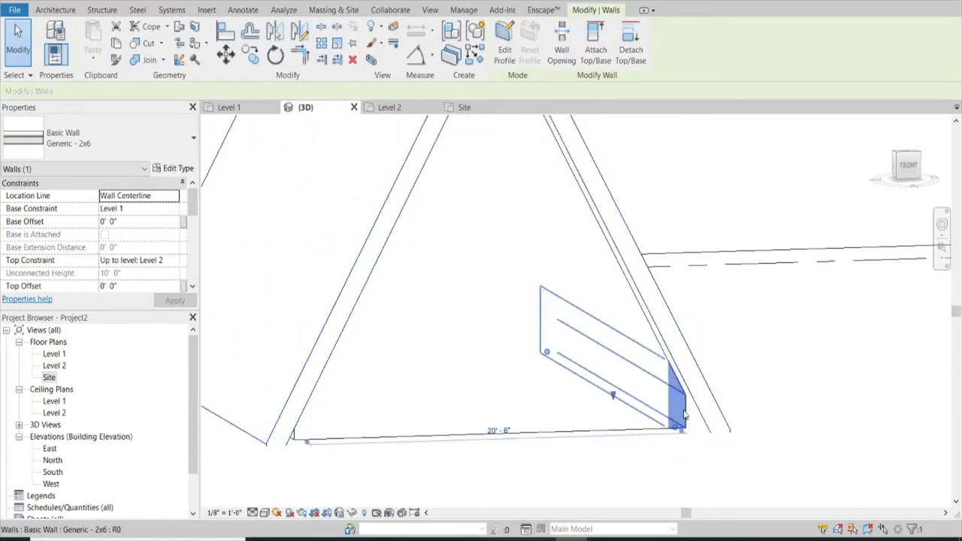
{"action": "scroll", "coordinate": [511, 399], "scroll_direction": "down", "scroll_amount": 2}
{"action": "key", "text": "Escape"}
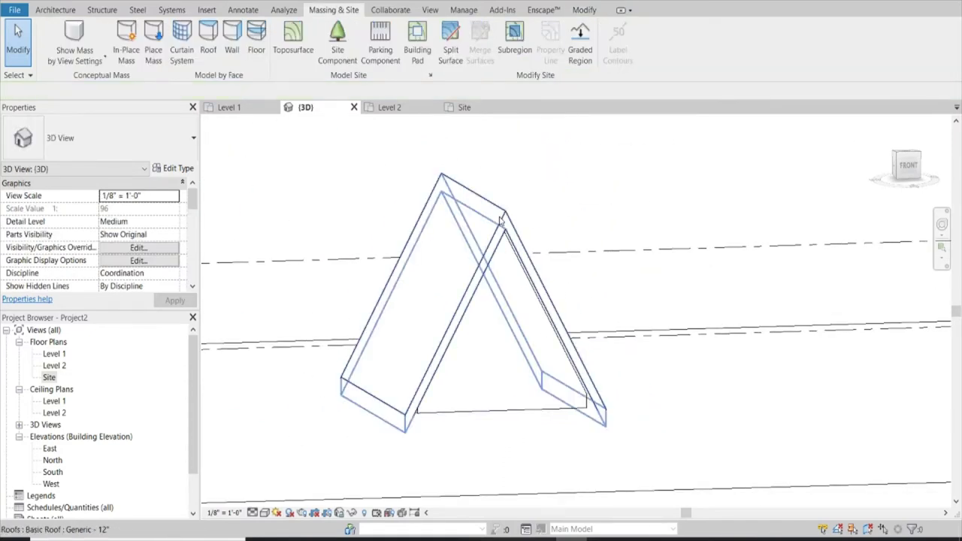
Drag the roof upward and switch to a straight front view of the model
{"action": "left_click", "coordinate": [451, 211]}
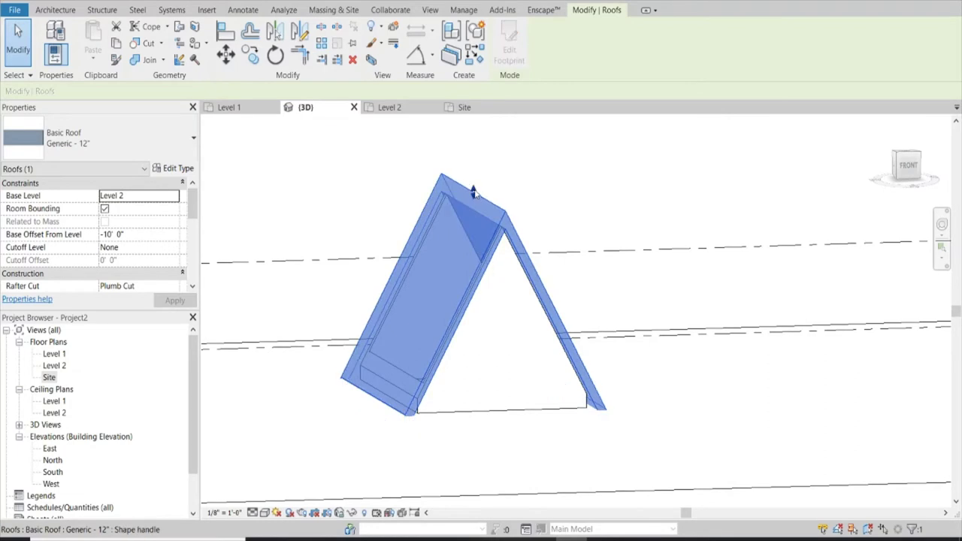
{"action": "left_click_drag", "start_coordinate": [474, 188], "coordinate": [474, 146]}
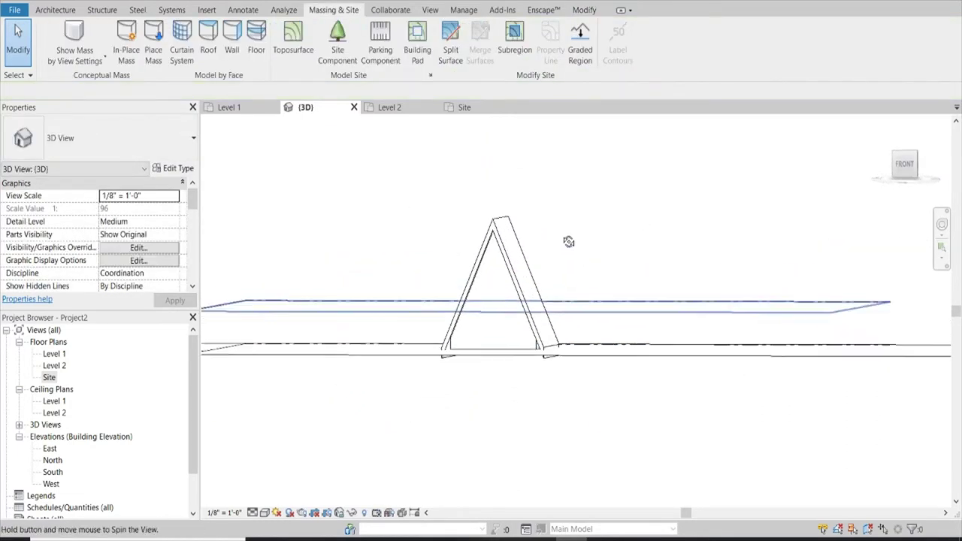
{"action": "left_click_drag", "start_coordinate": [907, 164], "coordinate": [587, 188]}
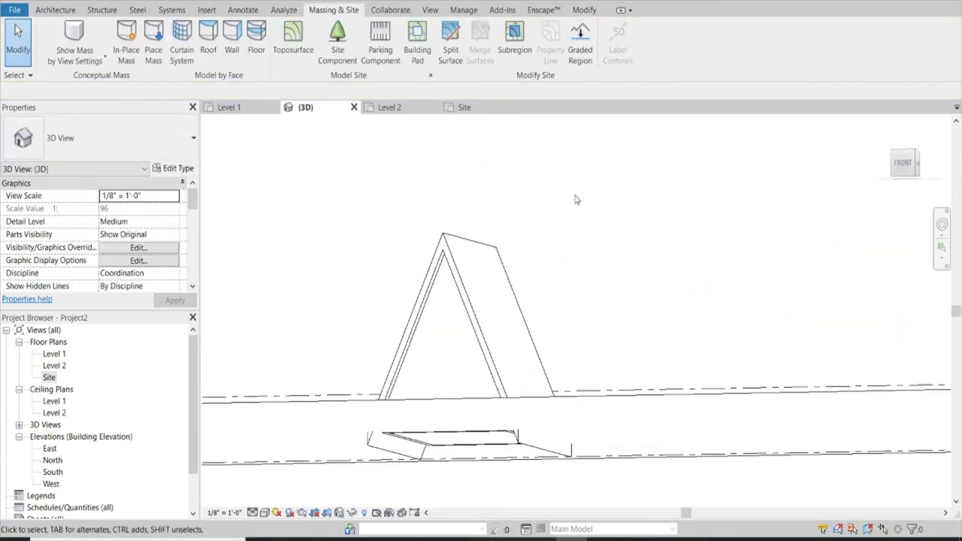
{"action": "left_click", "coordinate": [903, 176]}
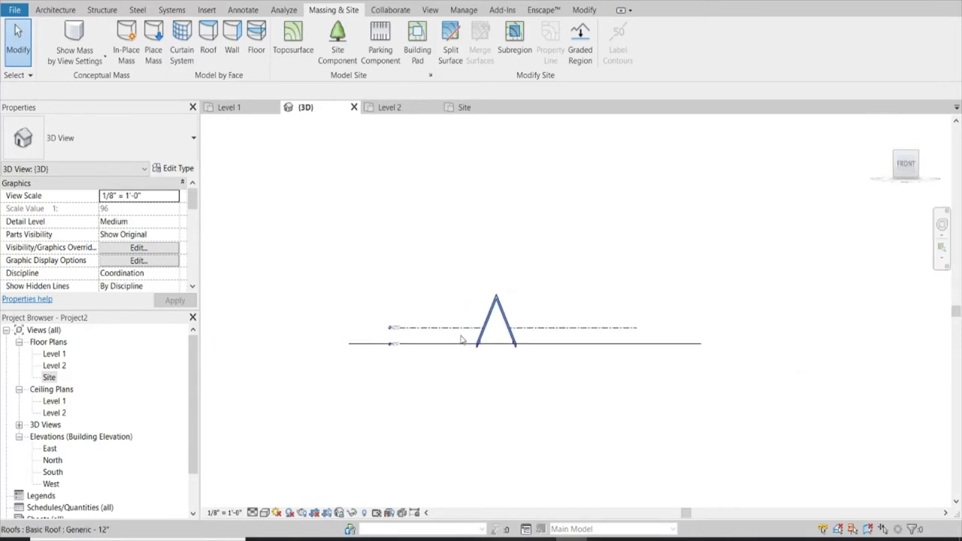
{"action": "scroll", "coordinate": [515, 387], "scroll_direction": "up", "scroll_amount": 3}
{"action": "scroll", "coordinate": [578, 426], "scroll_direction": "up", "scroll_amount": 2}
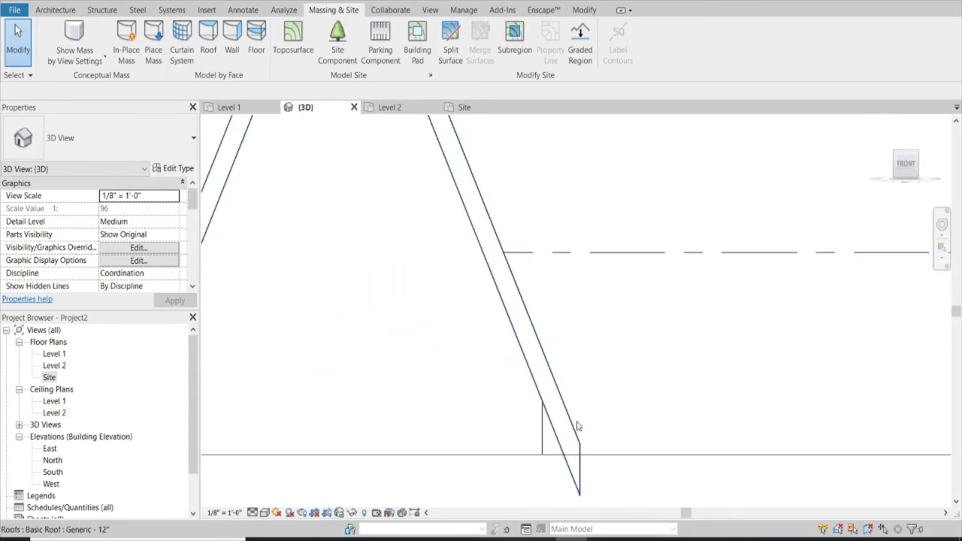
Set the roof's base offset to -10' 6", check it at an angle, then open Level 1
{"action": "left_click", "coordinate": [574, 429]}
{"action": "scroll", "coordinate": [602, 425], "scroll_direction": "down", "scroll_amount": 2}
{"action": "scroll", "coordinate": [571, 423], "scroll_direction": "down", "scroll_amount": 1}
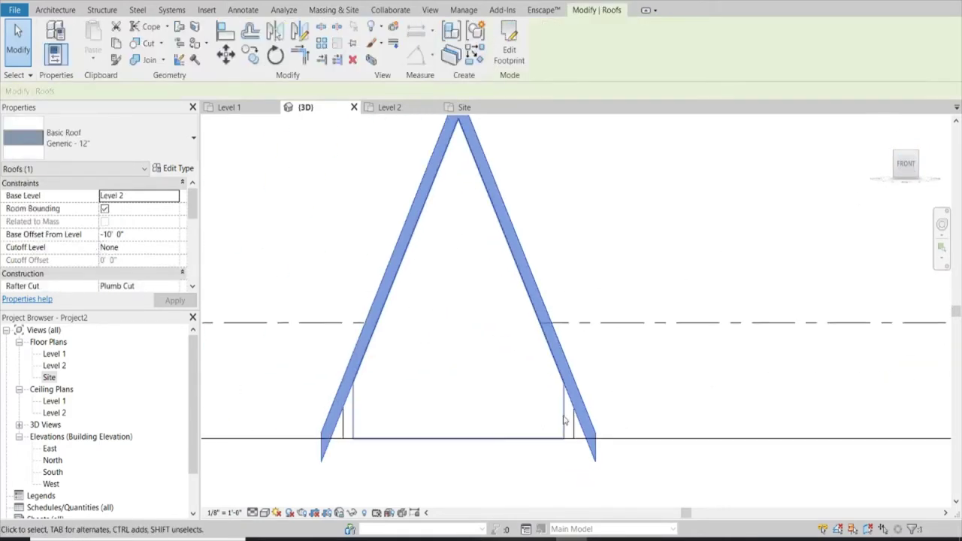
{"action": "left_click", "coordinate": [111, 236]}
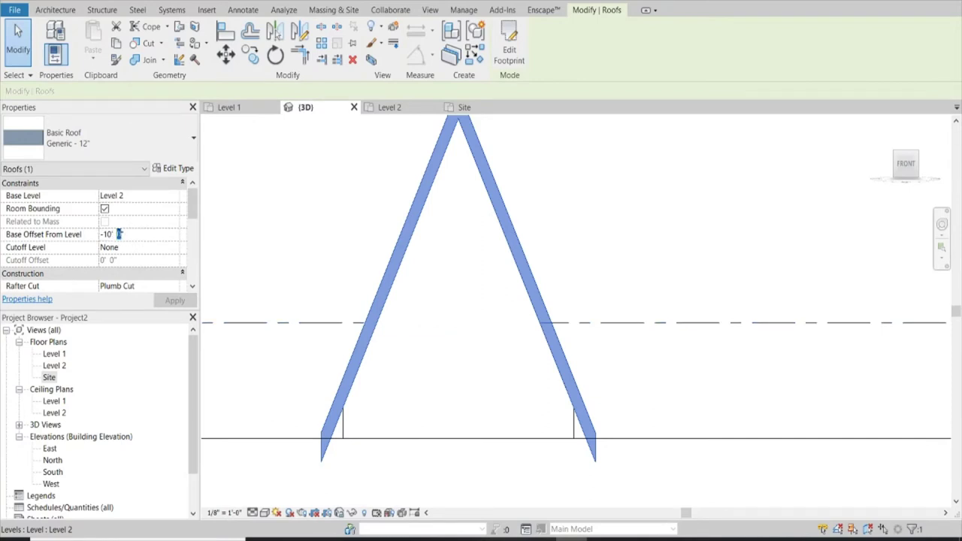
{"action": "type", "text": "6"}
{"action": "left_click", "coordinate": [616, 245]}
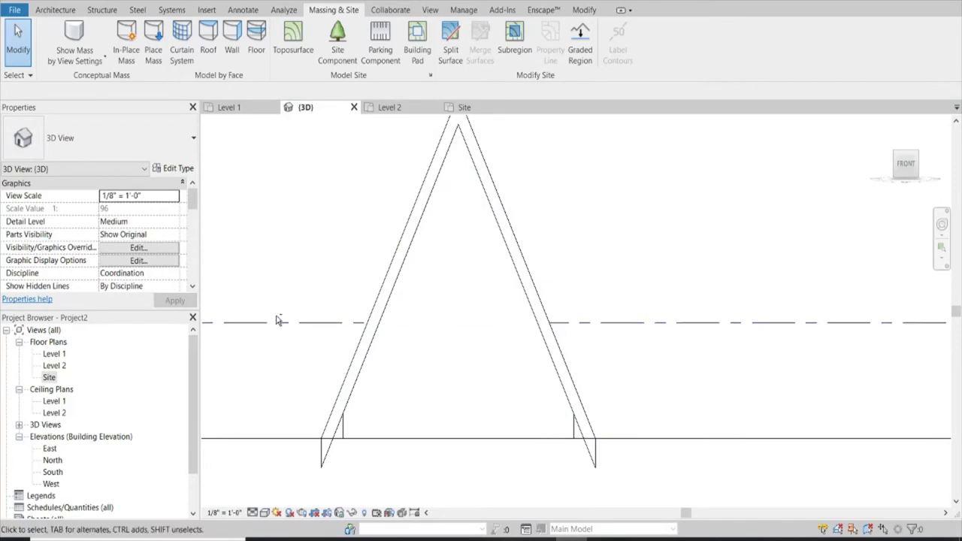
{"action": "mouse_move", "coordinate": [277, 321]}
{"action": "middle_mouse_down", "text": "shift"}
{"action": "mouse_move", "coordinate": [387, 379]}
{"action": "mouse_move", "coordinate": [365, 318]}
{"action": "mouse_move", "coordinate": [628, 322]}
{"action": "mouse_move", "coordinate": [329, 318]}
{"action": "mouse_move", "coordinate": [292, 286]}
{"action": "mouse_move", "coordinate": [312, 294]}
{"action": "middle_mouse_up", "text": "shift"}
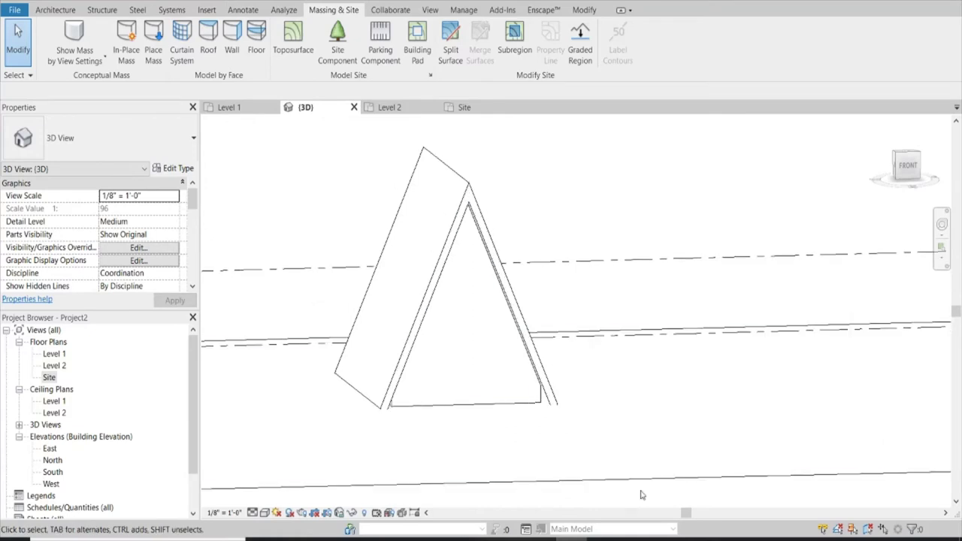
{"action": "key", "text": "ctrl+Tab"}
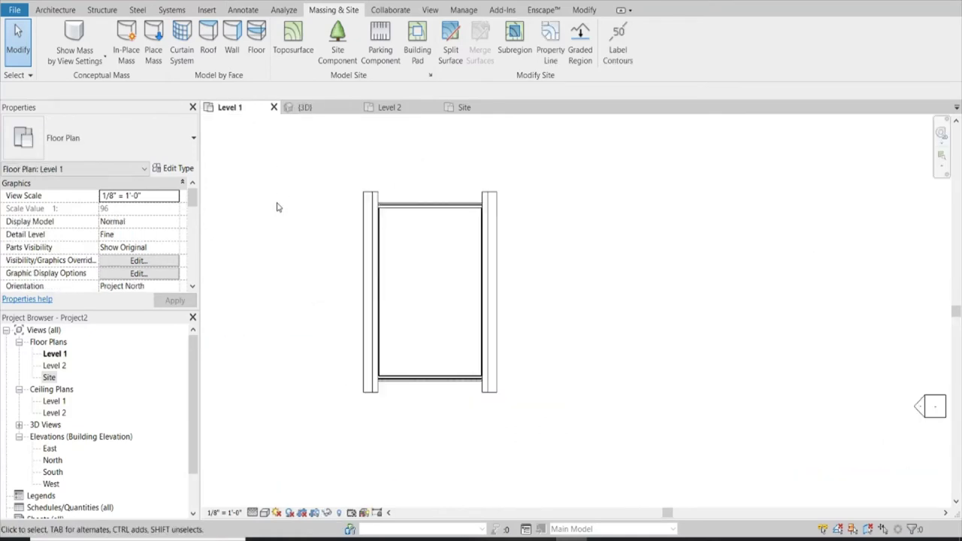
Hide the roof elements in the Level 1 plan view
{"action": "scroll", "coordinate": [414, 241], "scroll_direction": "up", "scroll_amount": 2}
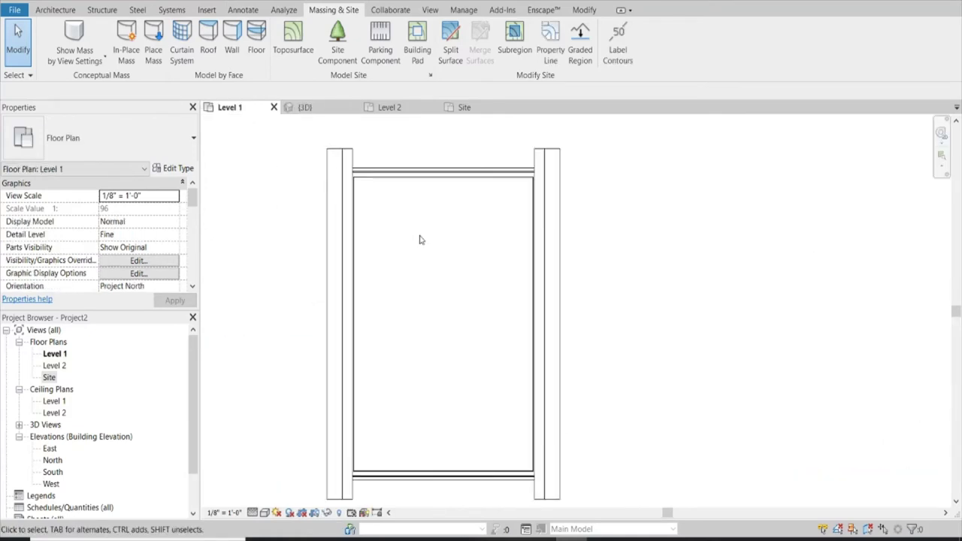
{"action": "left_click", "coordinate": [331, 153]}
{"action": "right_click", "coordinate": [330, 153]}
{"action": "mouse_move", "coordinate": [369, 203]}
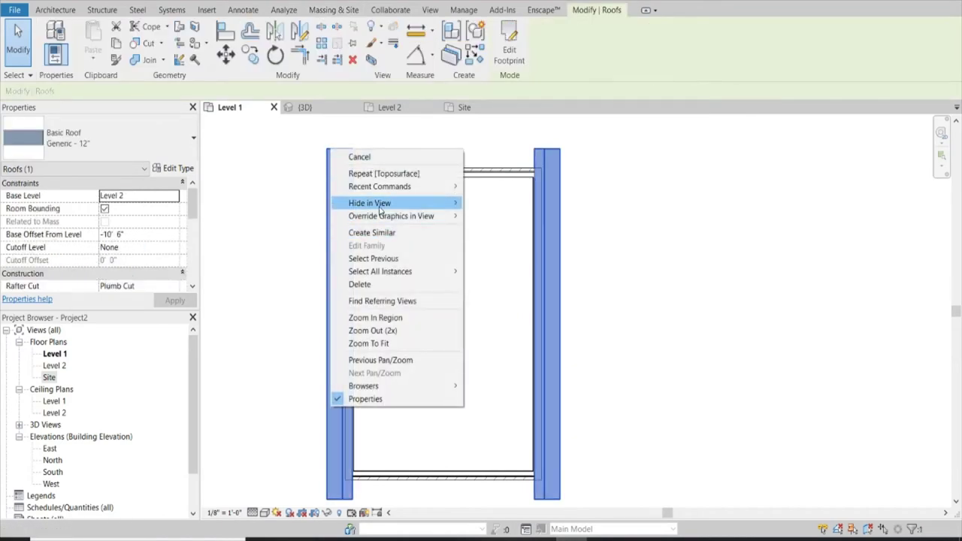
{"action": "left_click", "coordinate": [496, 206]}
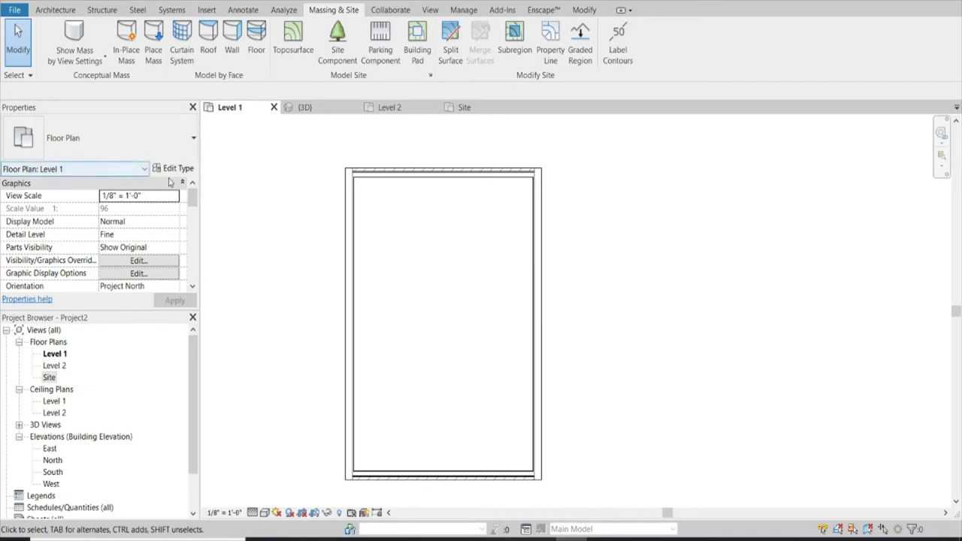
Draw three chained walls forming a 6' by 11' bump-out off the left wall, then select them
{"action": "left_click", "coordinate": [58, 14]}
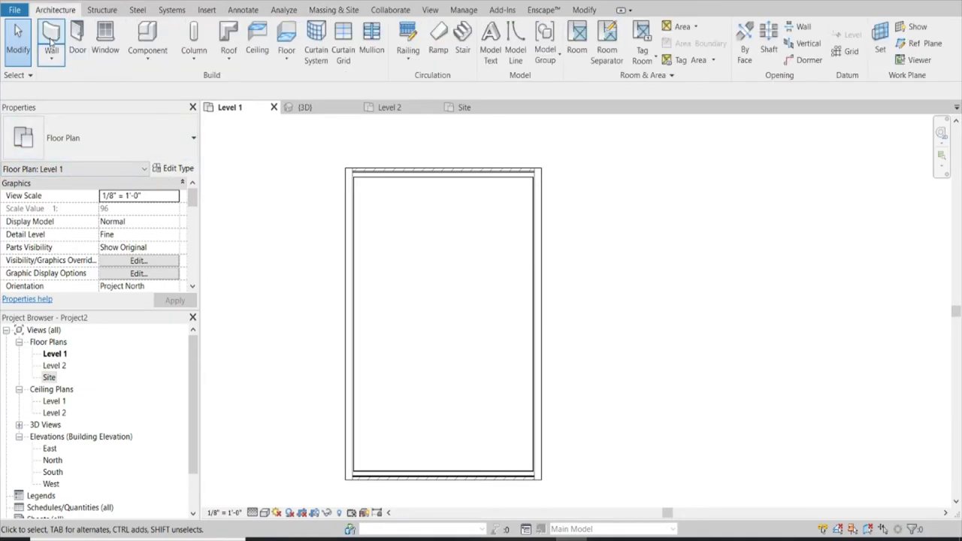
{"action": "left_click", "coordinate": [49, 38]}
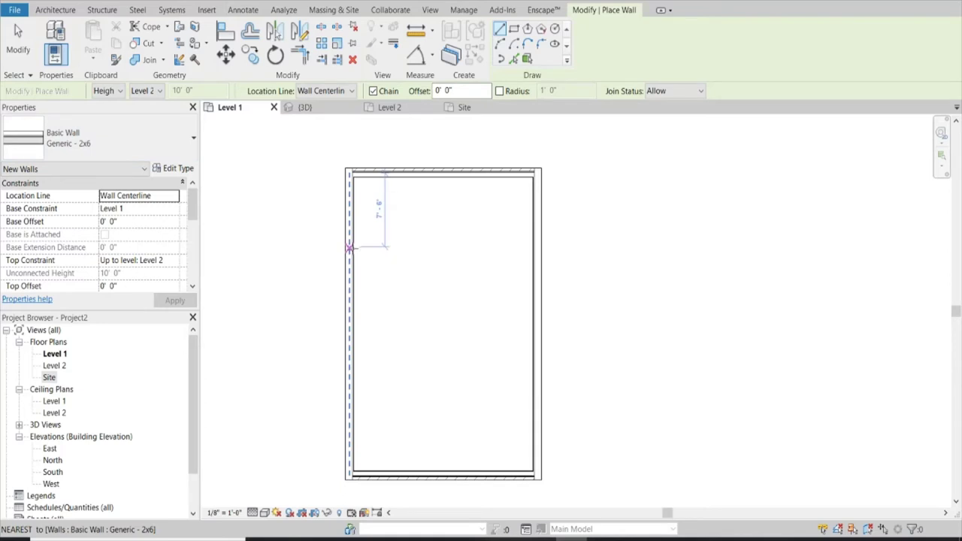
{"action": "left_click", "coordinate": [348, 247]}
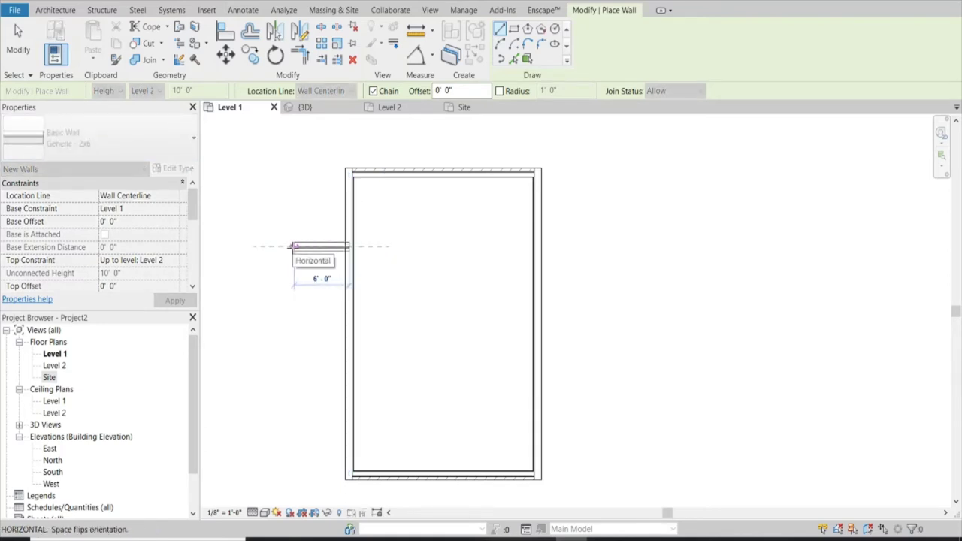
{"action": "left_click", "coordinate": [293, 247]}
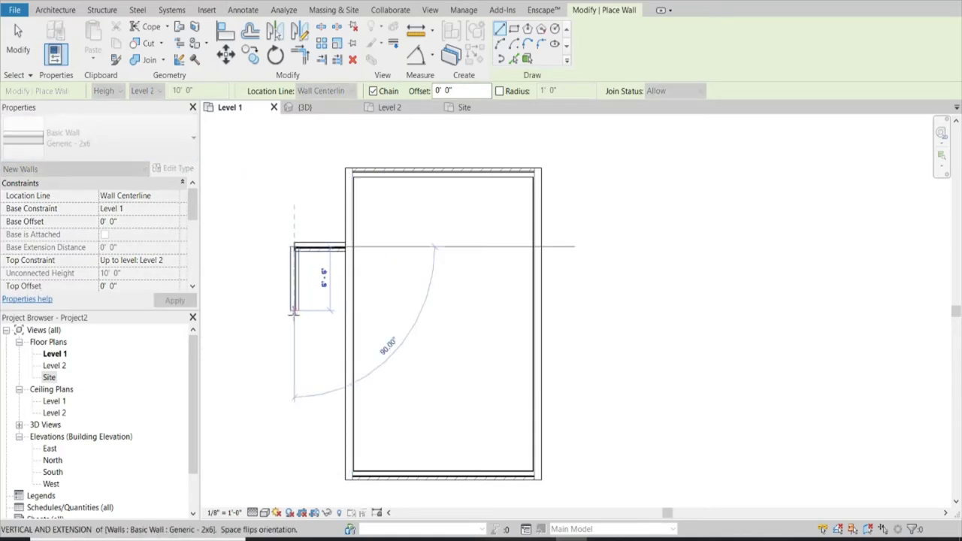
{"action": "left_click", "coordinate": [293, 366]}
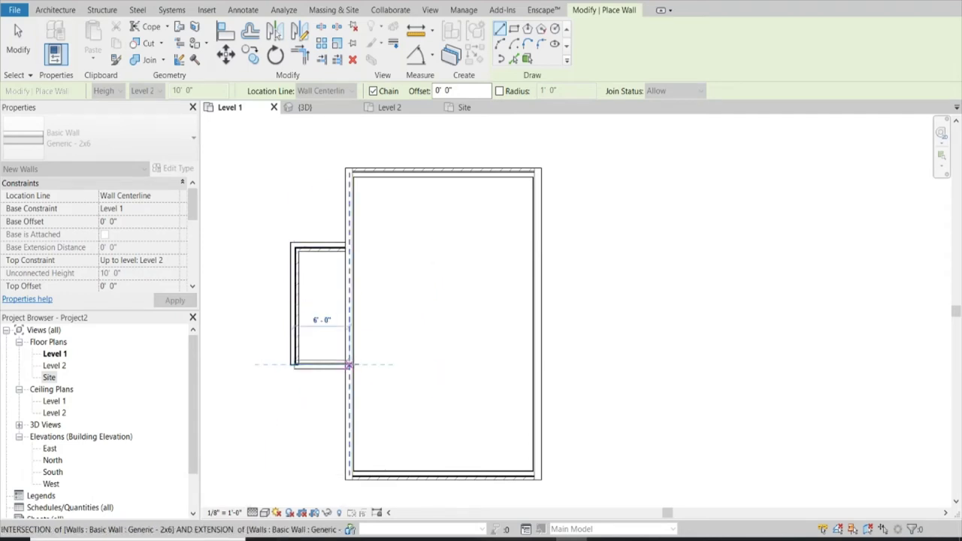
{"action": "left_click", "coordinate": [346, 366]}
{"action": "key", "text": "Escape"}
{"action": "key", "text": "Escape"}
{"action": "scroll", "coordinate": [275, 289], "scroll_direction": "down", "scroll_amount": 3}
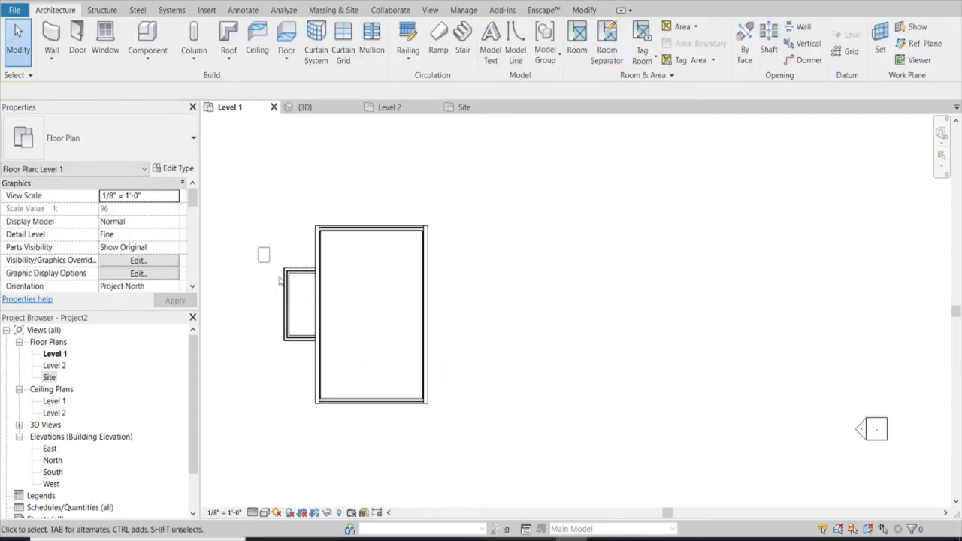
{"action": "left_click_drag", "start_coordinate": [258, 248], "coordinate": [338, 382]}
{"action": "scroll", "coordinate": [303, 320], "scroll_direction": "up", "scroll_amount": 2}
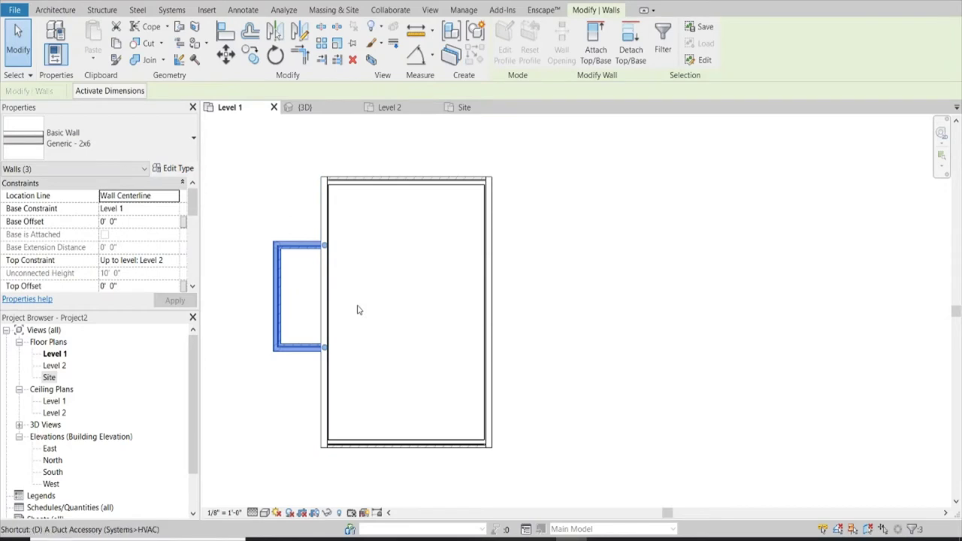
Draw a temporary detail line from the left wall's midpoint past the bump-out
{"action": "key", "text": "l"}
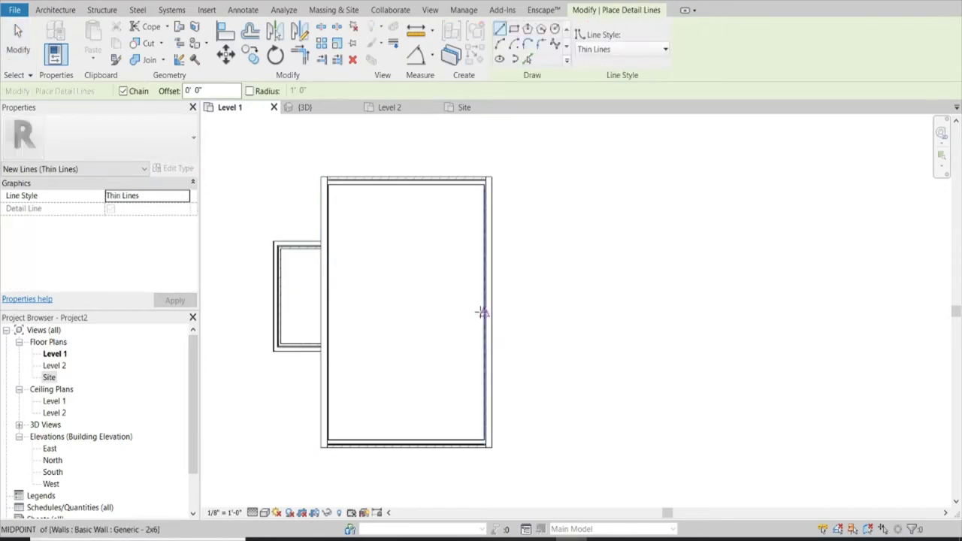
{"action": "left_click", "coordinate": [482, 313]}
{"action": "left_click", "coordinate": [238, 311]}
{"action": "key", "text": "Escape"}
{"action": "key", "text": "Escape"}
Move the three bump-out walls from their midpoint onto the guide line
{"action": "left_click_drag", "start_coordinate": [251, 223], "coordinate": [344, 373]}
{"action": "left_click_drag", "start_coordinate": [280, 298], "coordinate": [338, 378]}
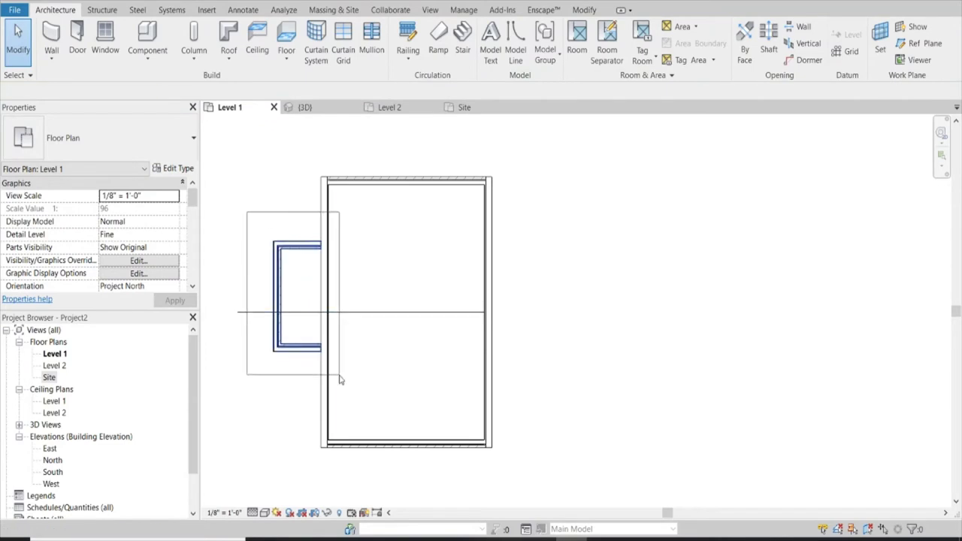
{"action": "scroll", "coordinate": [280, 311], "scroll_direction": "up", "scroll_amount": 2}
{"action": "key", "text": "m"}
{"action": "key", "text": "v"}
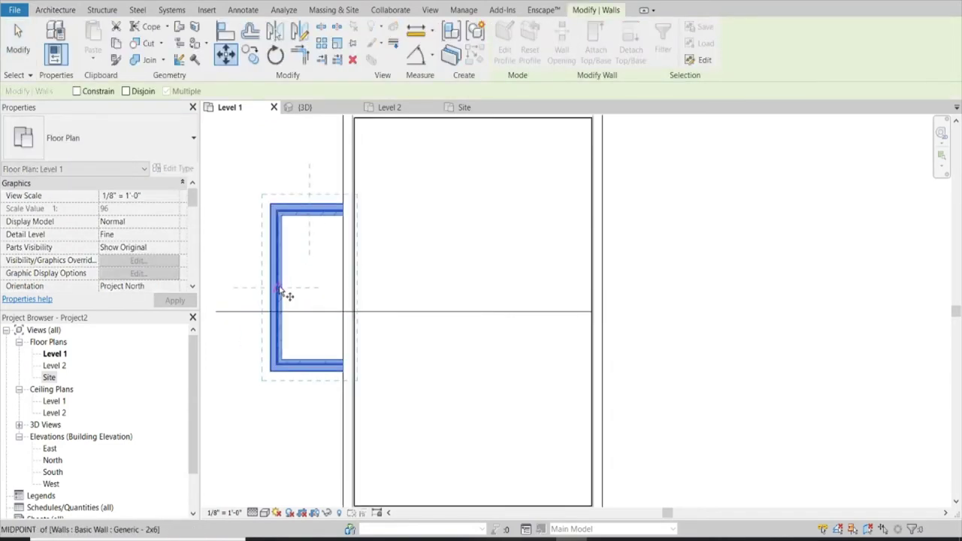
{"action": "left_click", "coordinate": [279, 288]}
{"action": "left_click", "coordinate": [282, 312]}
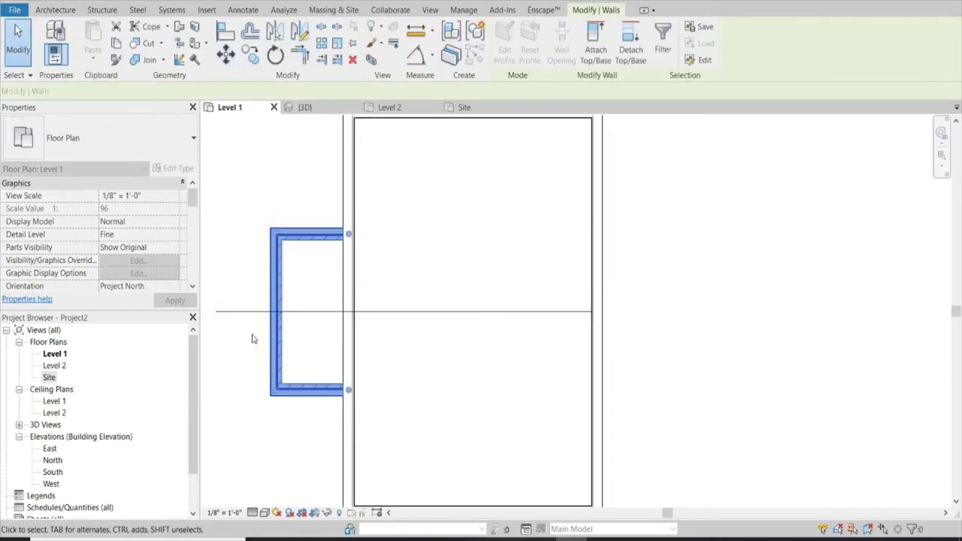
Delete the temporary guide line
{"action": "scroll", "coordinate": [359, 322], "scroll_direction": "down", "scroll_amount": 2}
{"action": "left_click", "coordinate": [370, 320]}
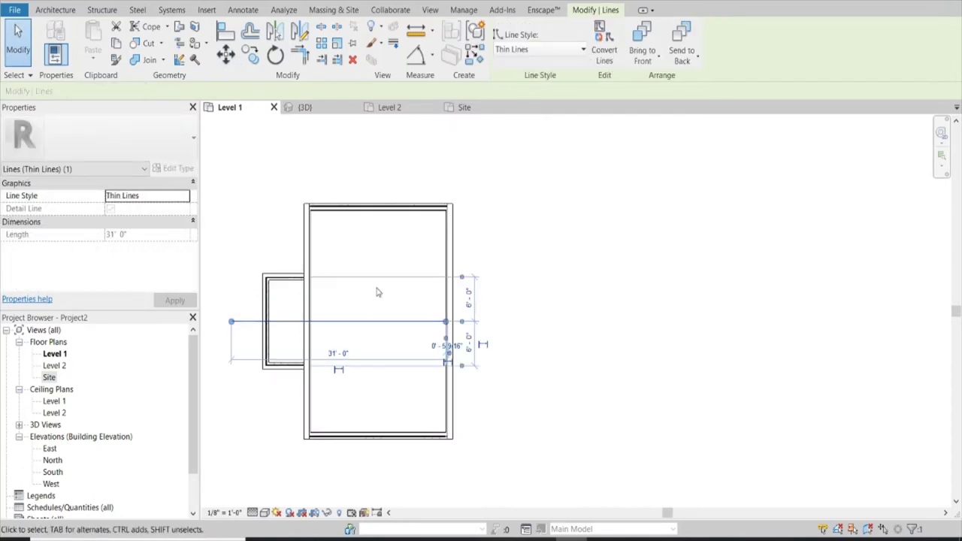
{"action": "key", "text": "Delete"}
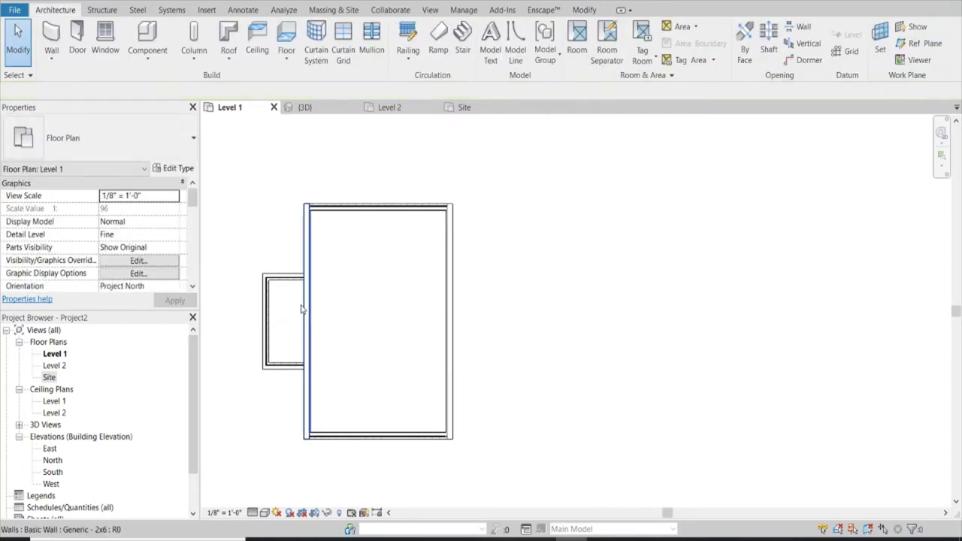
Split the cabin's left wall at both bump-out corners with SL and delete the inner piece
{"action": "scroll", "coordinate": [303, 308], "scroll_direction": "up", "scroll_amount": 2}
{"action": "left_click", "coordinate": [320, 274]}
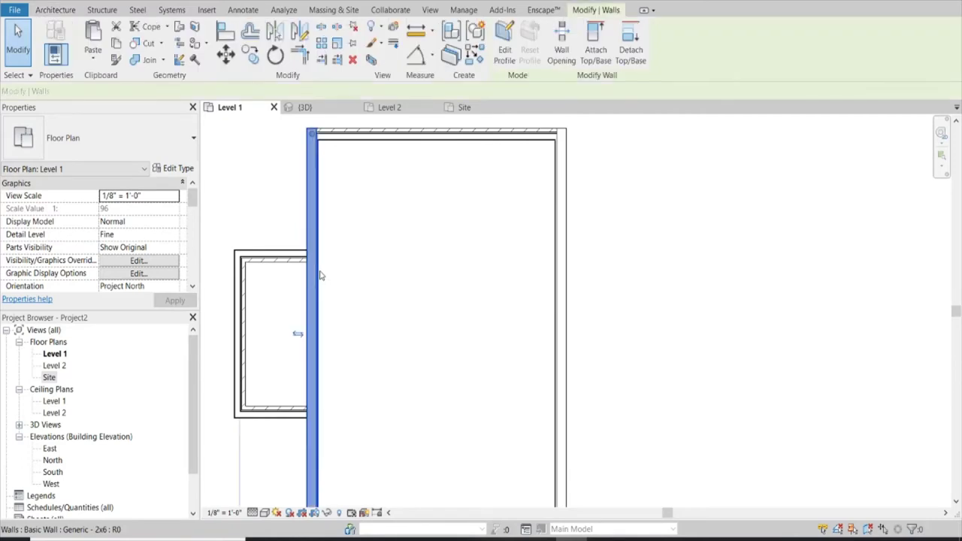
{"action": "scroll", "coordinate": [324, 299], "scroll_direction": "up", "scroll_amount": 1}
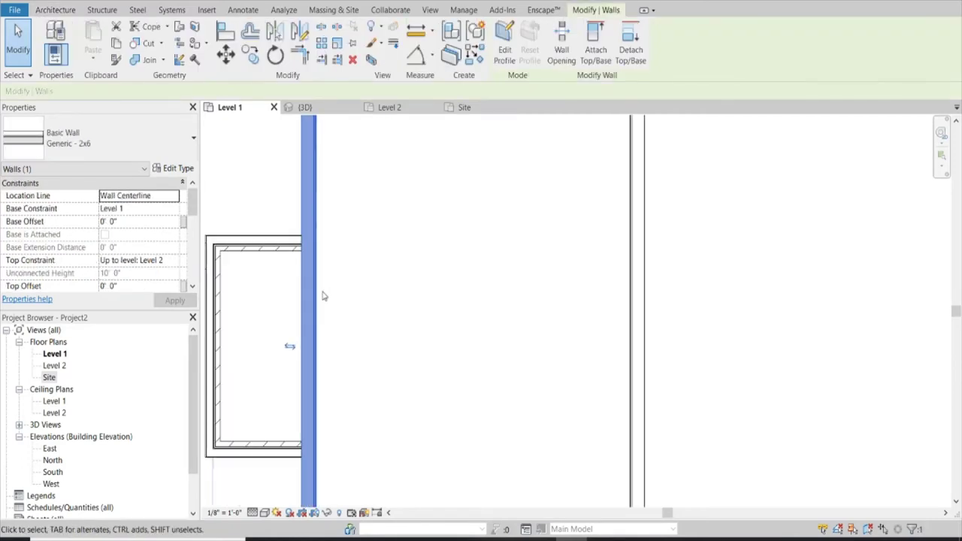
{"action": "scroll", "coordinate": [323, 297], "scroll_direction": "down", "scroll_amount": 1}
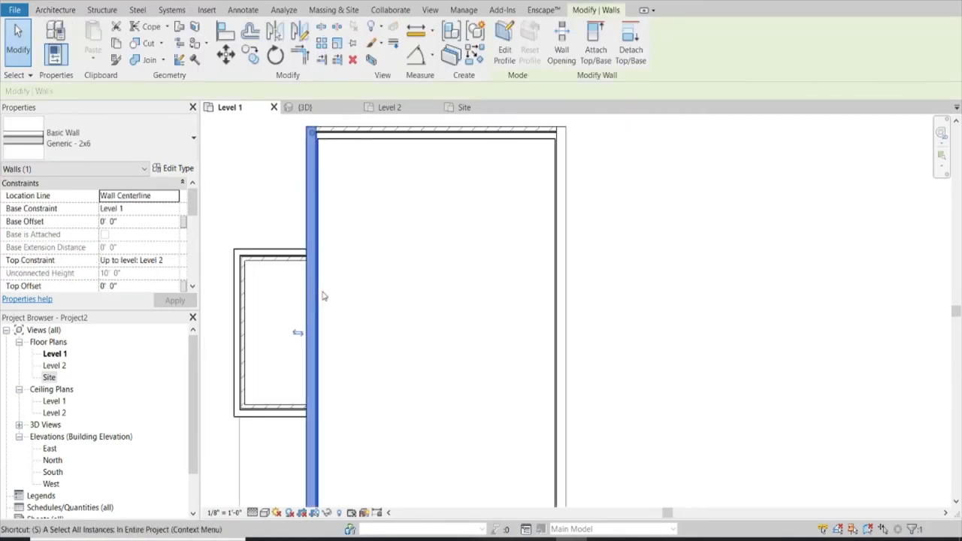
{"action": "key", "text": "s"}
{"action": "key", "text": "l"}
{"action": "left_click", "coordinate": [322, 392]}
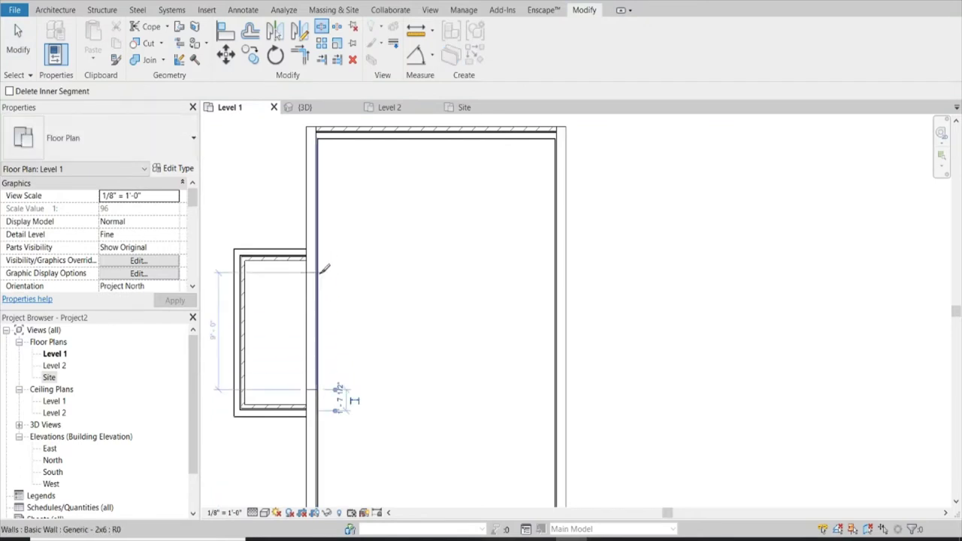
{"action": "left_click", "coordinate": [323, 270]}
{"action": "key", "text": "Escape"}
{"action": "left_click", "coordinate": [317, 306]}
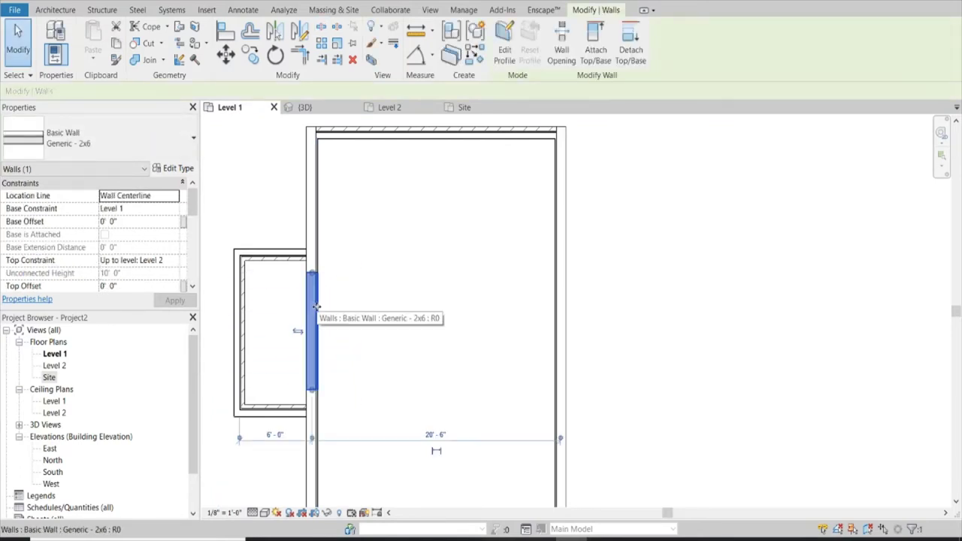
{"action": "key", "text": "Delete"}
Drag the lower left wall segment's end to rejoin it at the bump-out corner
{"action": "left_click", "coordinate": [311, 267]}
{"action": "scroll", "coordinate": [310, 267], "scroll_direction": "up", "scroll_amount": 2}
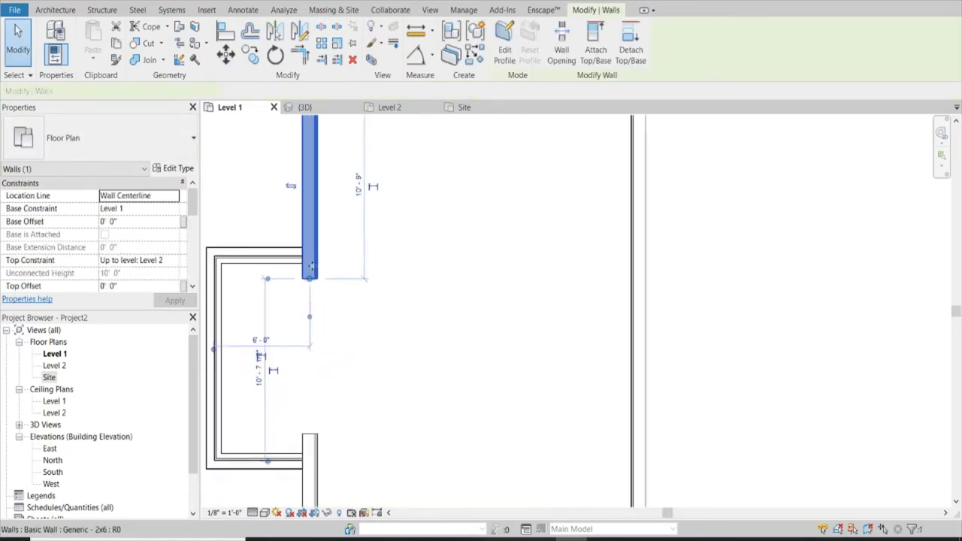
{"action": "key", "text": "r"}
{"action": "key", "text": "s"}
{"action": "key", "text": "Escape"}
{"action": "scroll", "coordinate": [350, 308], "scroll_direction": "down", "scroll_amount": 2}
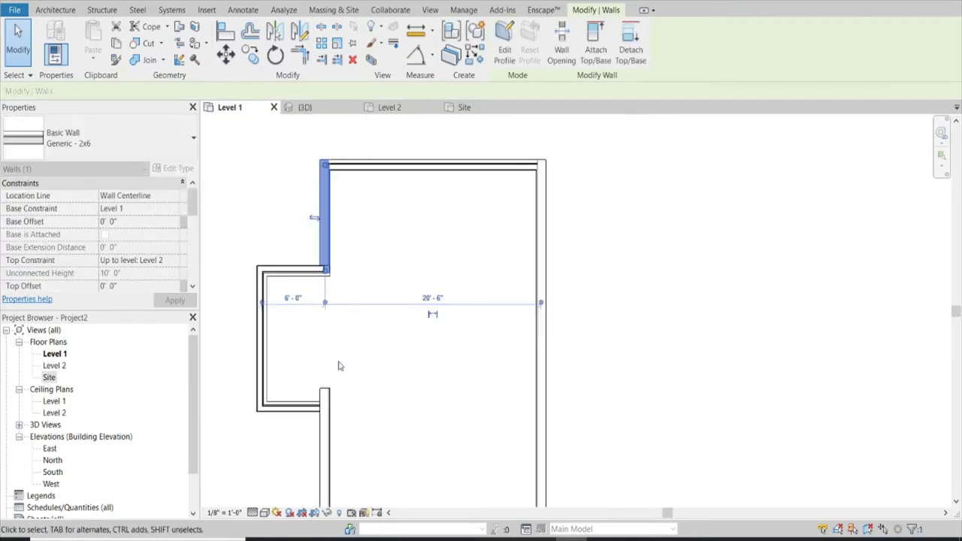
{"action": "left_click", "coordinate": [325, 402]}
{"action": "left_click_drag", "start_coordinate": [325, 391], "coordinate": [322, 397]}
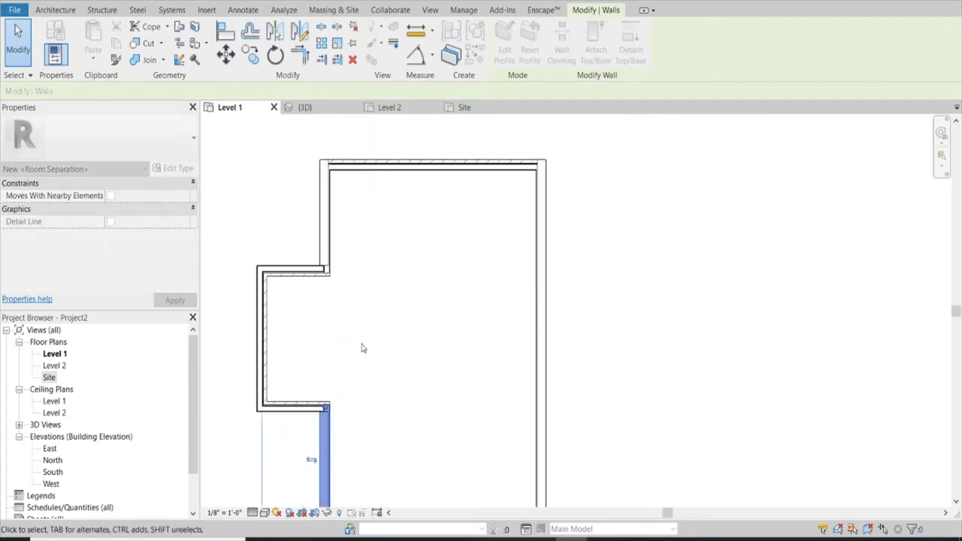
{"action": "left_click", "coordinate": [366, 344]}
{"action": "scroll", "coordinate": [365, 344], "scroll_direction": "down", "scroll_amount": 2}
{"action": "scroll", "coordinate": [331, 380], "scroll_direction": "up", "scroll_amount": 3}
{"action": "scroll", "coordinate": [331, 380], "scroll_direction": "up", "scroll_amount": 2}
{"action": "scroll", "coordinate": [410, 399], "scroll_direction": "down", "scroll_amount": 2}
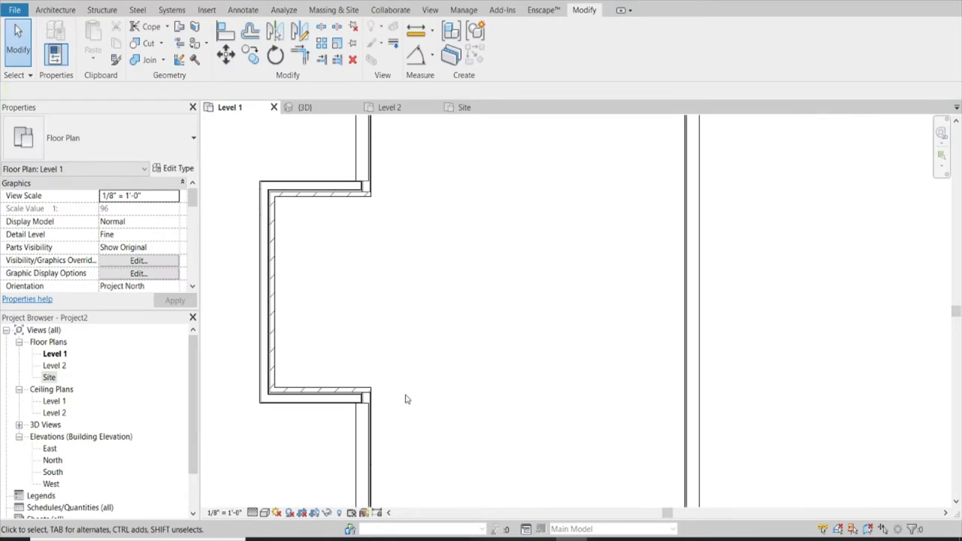
{"action": "scroll", "coordinate": [406, 376], "scroll_direction": "down", "scroll_amount": 2}
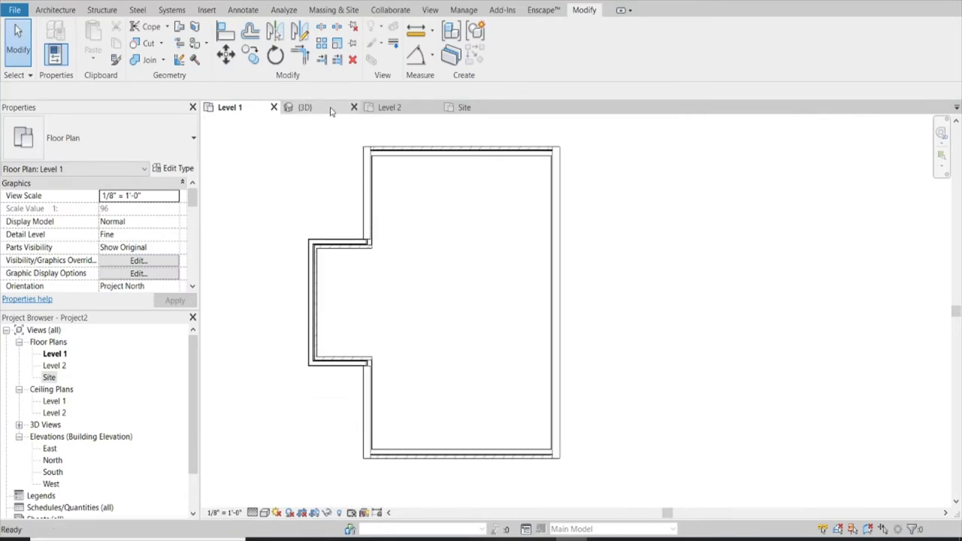
{"action": "left_click", "coordinate": [305, 108]}
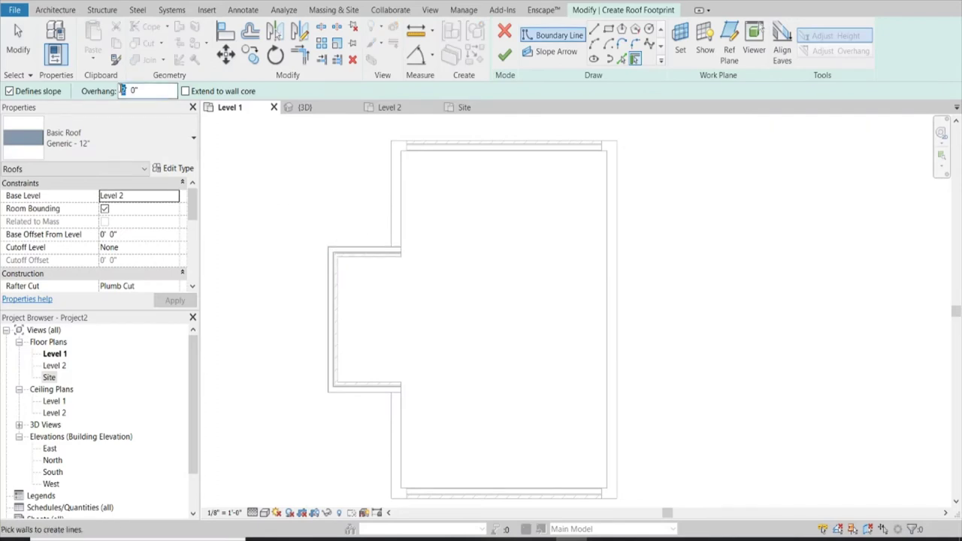
Pick the bump-out's top, left and bottom walls as roof footprint edges
{"action": "left_click", "coordinate": [357, 248]}
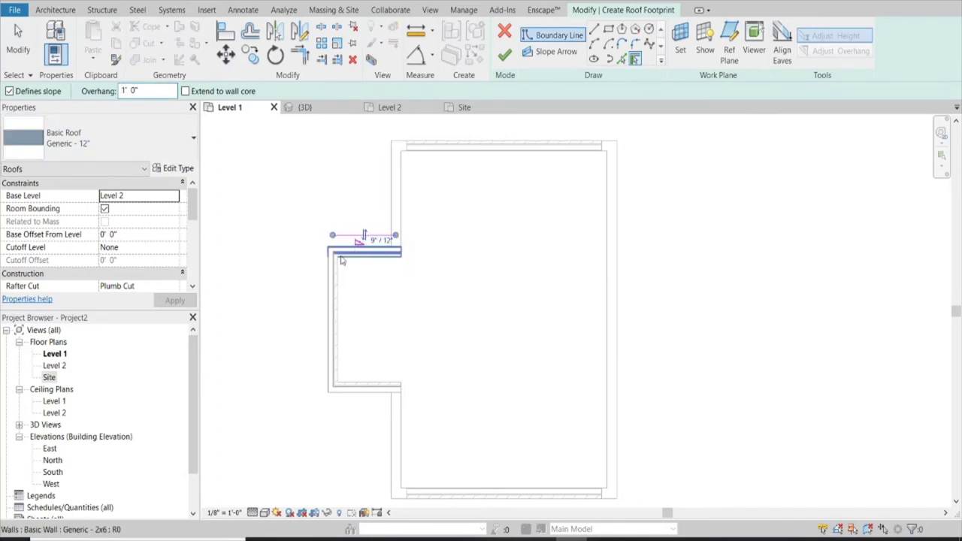
{"action": "left_click", "coordinate": [332, 308]}
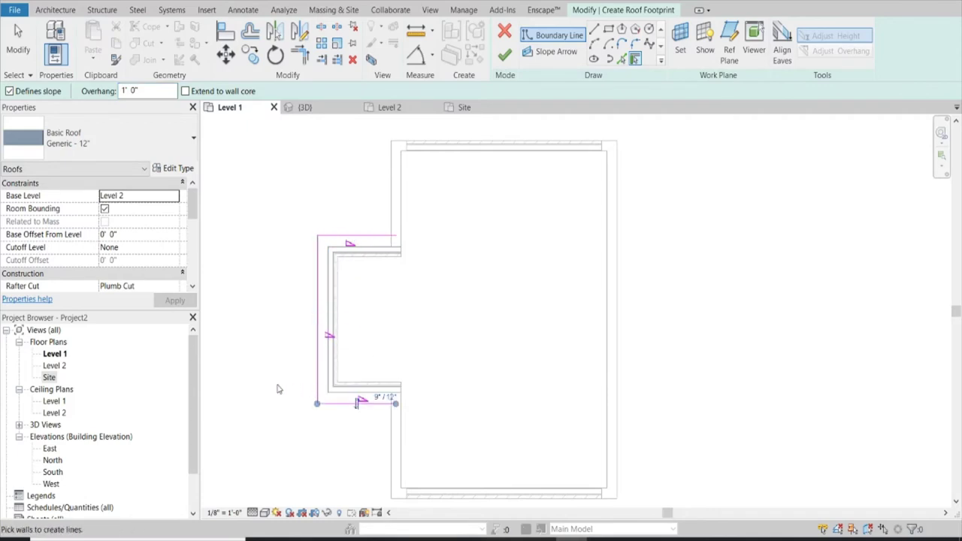
{"action": "left_click", "coordinate": [329, 384]}
{"action": "key", "text": "Escape"}
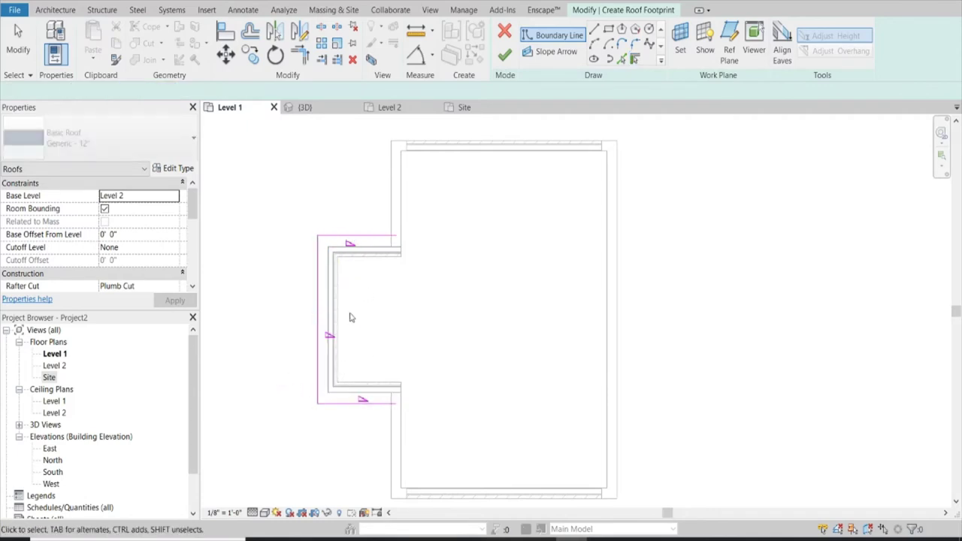
{"action": "key", "text": "Escape"}
{"action": "scroll", "coordinate": [404, 249], "scroll_direction": "up", "scroll_amount": 1}
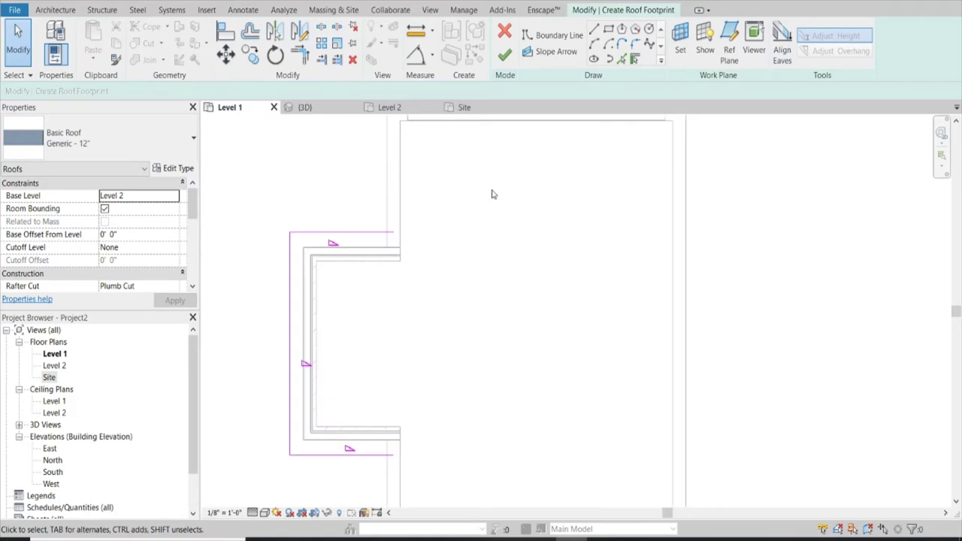
{"action": "left_click", "coordinate": [383, 232]}
{"action": "scroll", "coordinate": [388, 229], "scroll_direction": "up", "scroll_amount": 2}
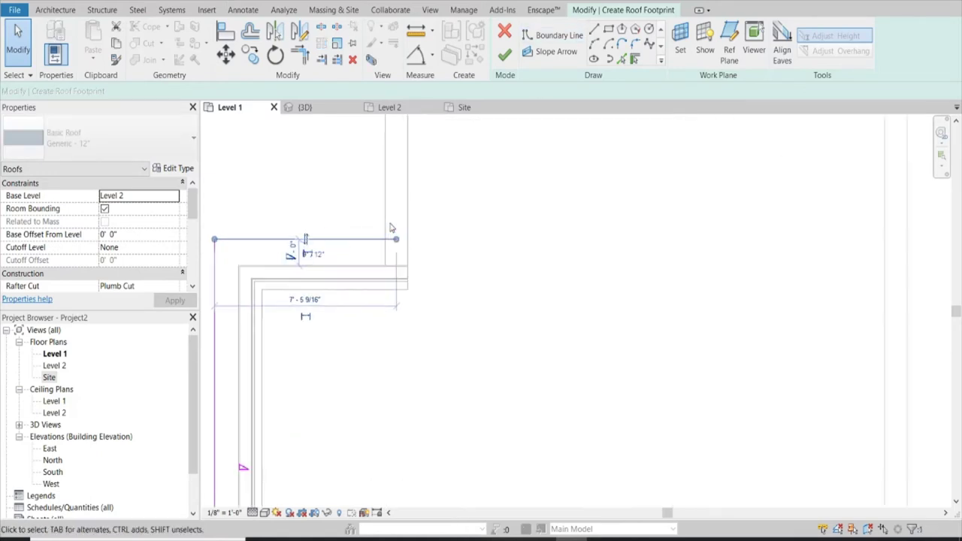
{"action": "scroll", "coordinate": [402, 235], "scroll_direction": "up", "scroll_amount": 1}
{"action": "scroll", "coordinate": [418, 286], "scroll_direction": "down", "scroll_amount": 4}
{"action": "scroll", "coordinate": [409, 384], "scroll_direction": "up", "scroll_amount": 2}
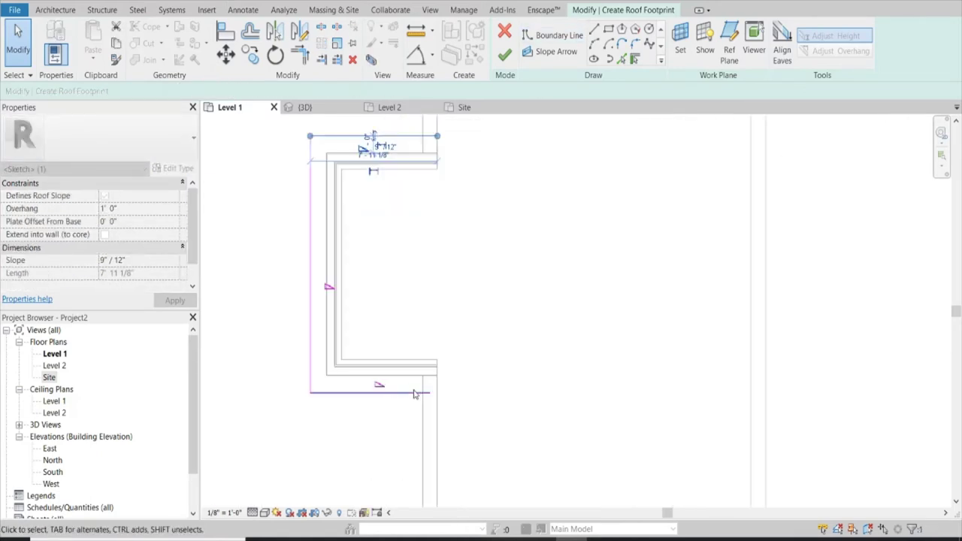
{"action": "left_click", "coordinate": [417, 391]}
{"action": "left_click", "coordinate": [493, 374]}
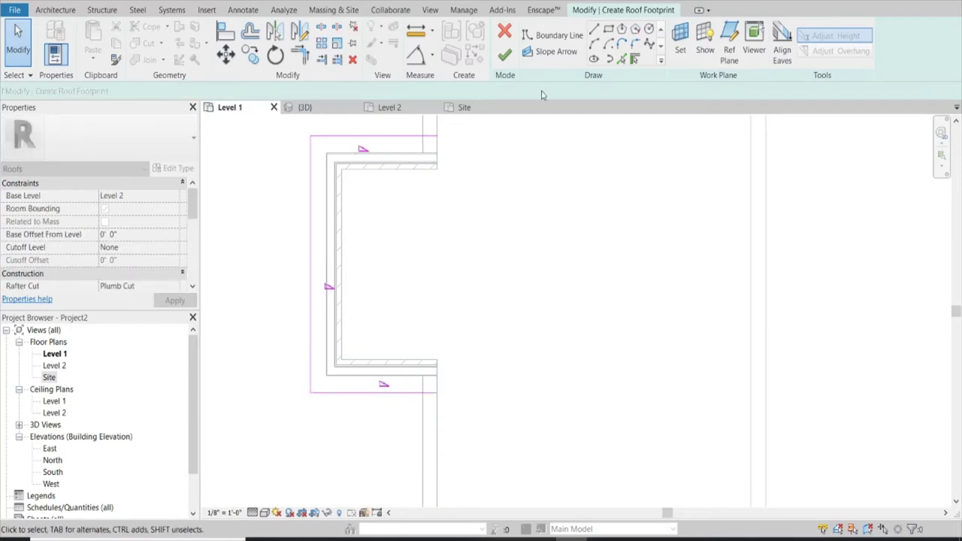
Stretch the top roof footprint edge further right past the wall corner
{"action": "left_click", "coordinate": [437, 180]}
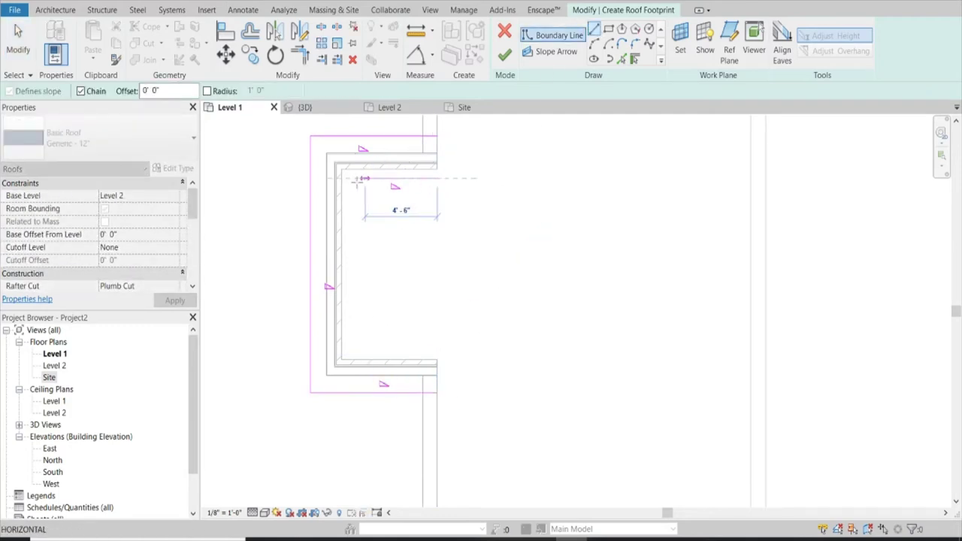
{"action": "key", "text": "Escape"}
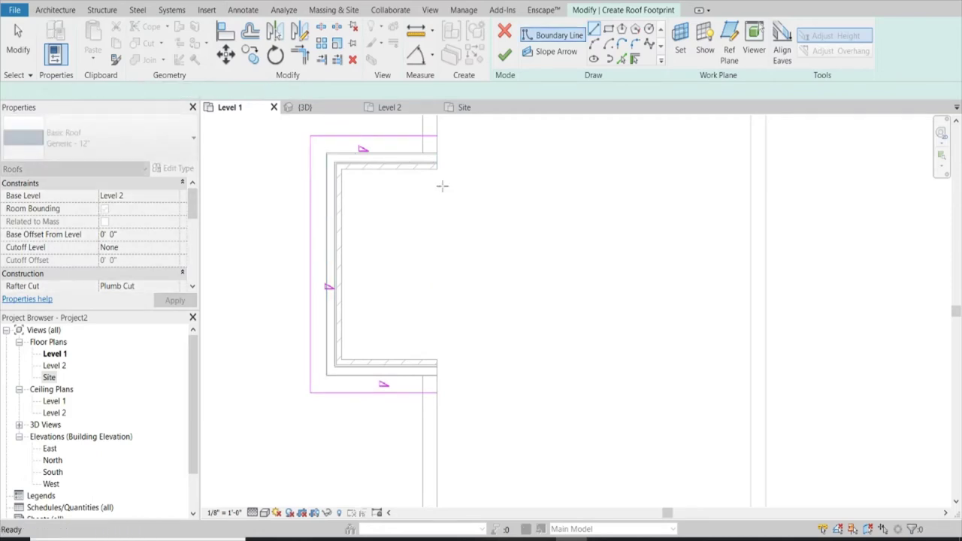
{"action": "left_click", "coordinate": [437, 186]}
{"action": "left_click", "coordinate": [437, 187]}
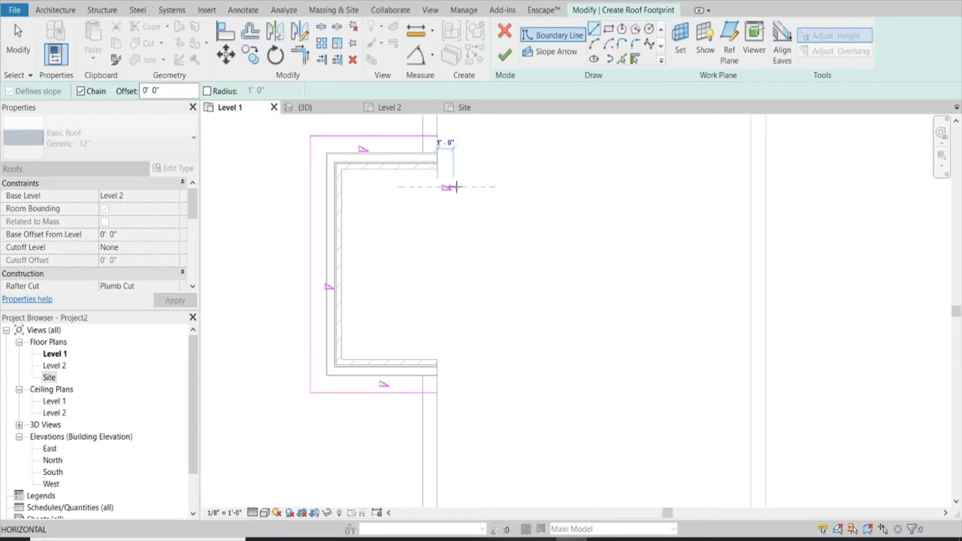
{"action": "key", "text": "Escape"}
{"action": "key", "text": "Escape"}
{"action": "left_click", "coordinate": [433, 136]}
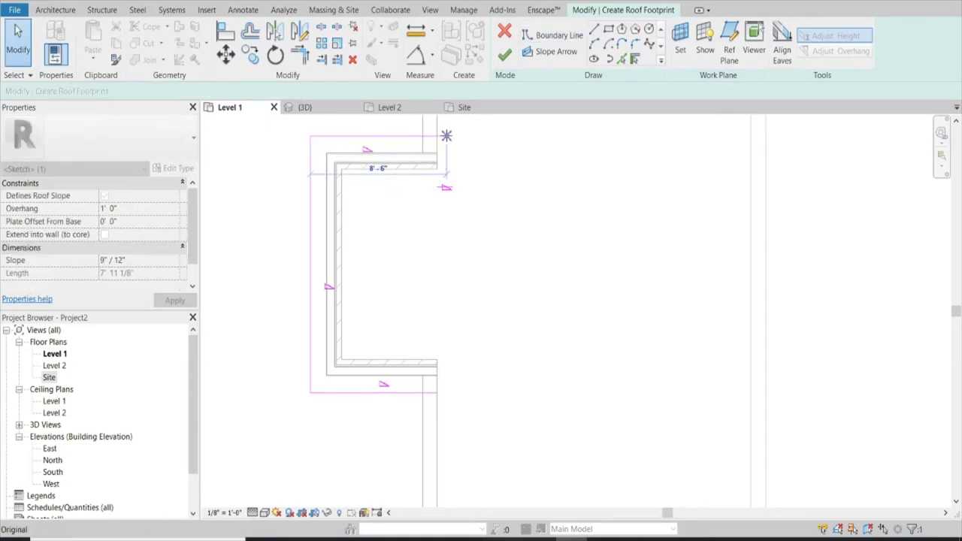
{"action": "left_click_drag", "start_coordinate": [447, 135], "coordinate": [453, 136]}
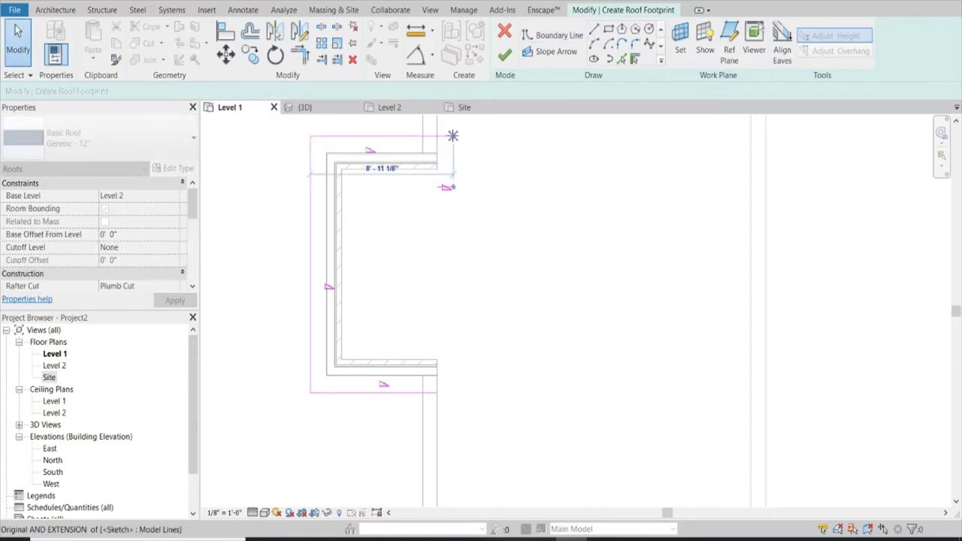
Draw the right-side roof edge and extend the bottom edge to close the footprint
{"action": "left_click", "coordinate": [594, 31]}
{"action": "left_click", "coordinate": [454, 136]}
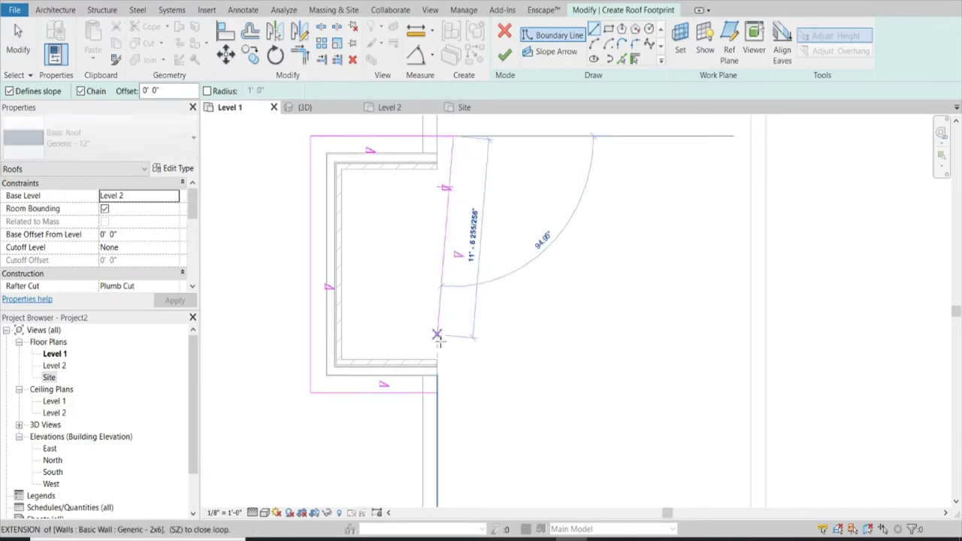
{"action": "left_click", "coordinate": [454, 392]}
{"action": "key", "text": "Escape"}
{"action": "key", "text": "Escape"}
{"action": "left_click", "coordinate": [416, 392]}
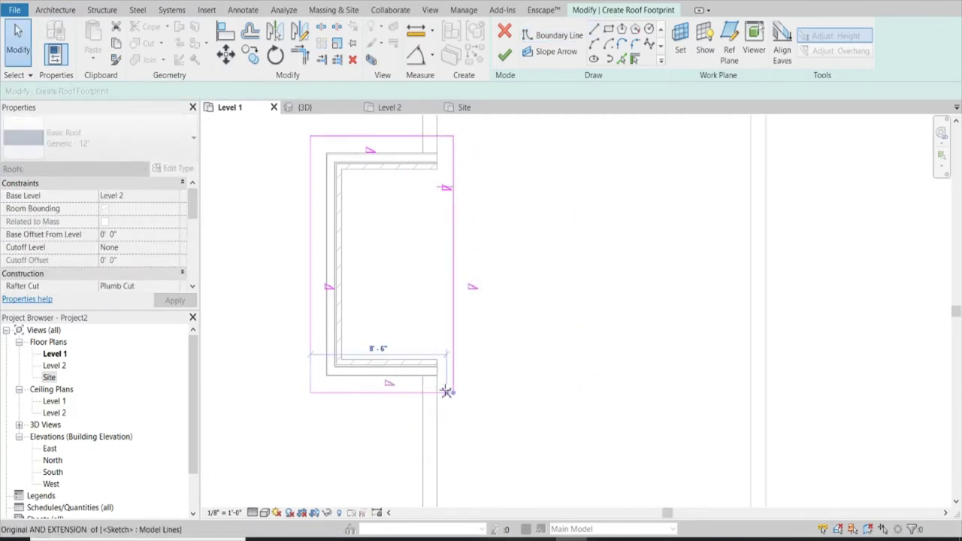
{"action": "left_click_drag", "start_coordinate": [437, 392], "coordinate": [454, 392]}
{"action": "left_click", "coordinate": [442, 188]}
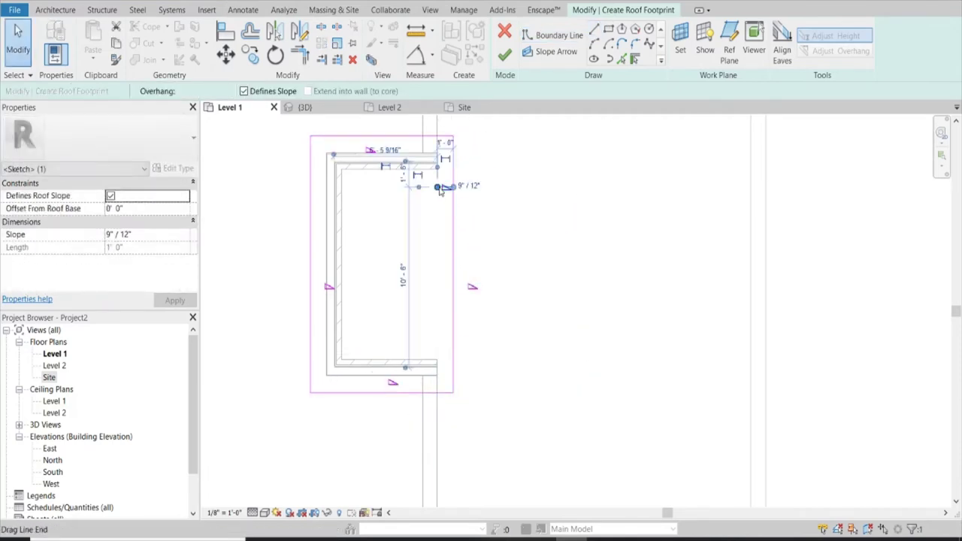
{"action": "key", "text": "Escape"}
{"action": "left_click", "coordinate": [304, 108]}
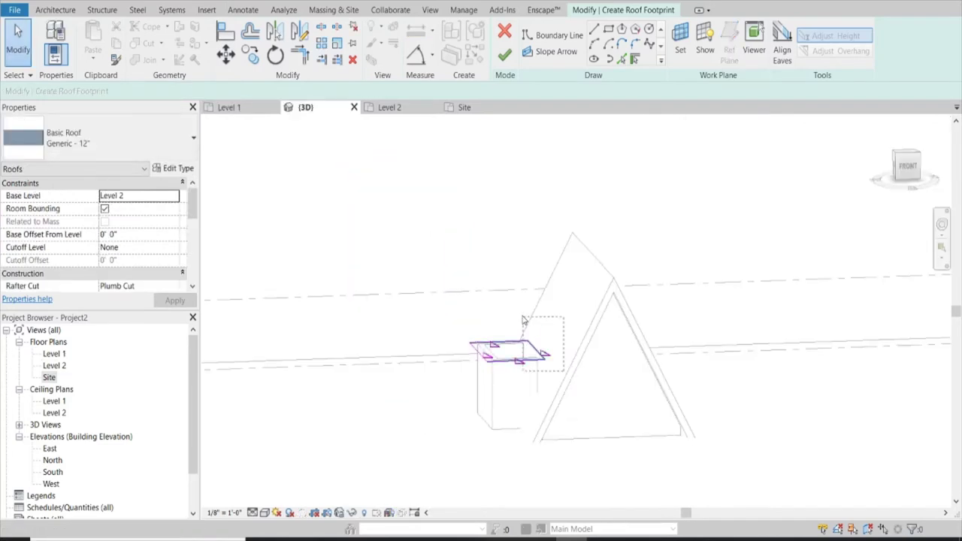
Finish the wing roof sketch, set its slope to 2" / 12", and orbit to check it
{"action": "left_click_drag", "start_coordinate": [565, 376], "coordinate": [527, 339]}
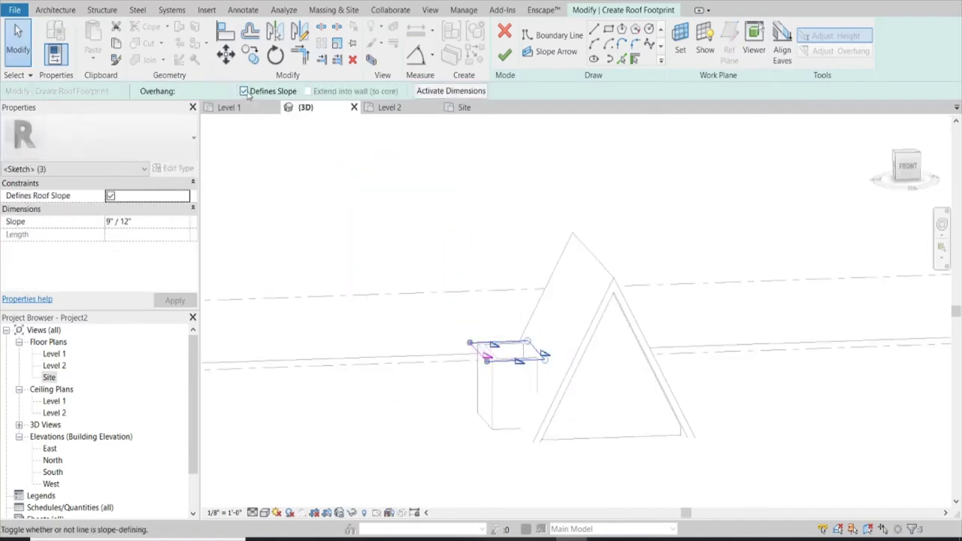
{"action": "left_click", "coordinate": [505, 57]}
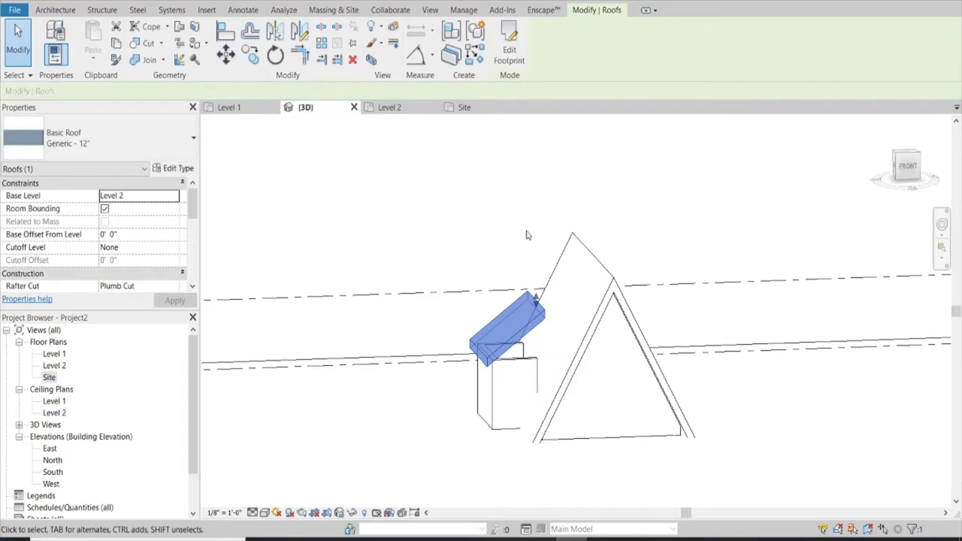
{"action": "scroll", "coordinate": [143, 249], "scroll_direction": "down", "scroll_amount": 3}
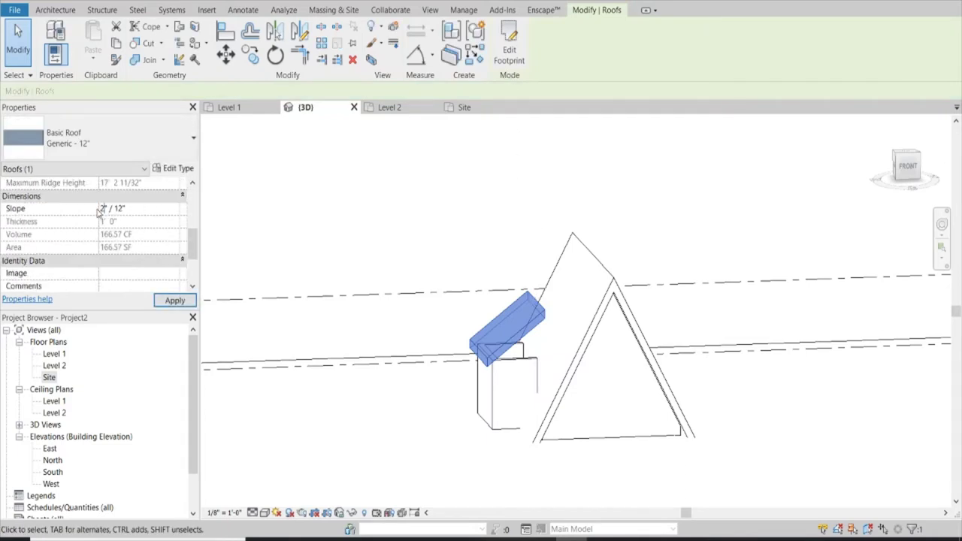
{"action": "key", "text": "Return"}
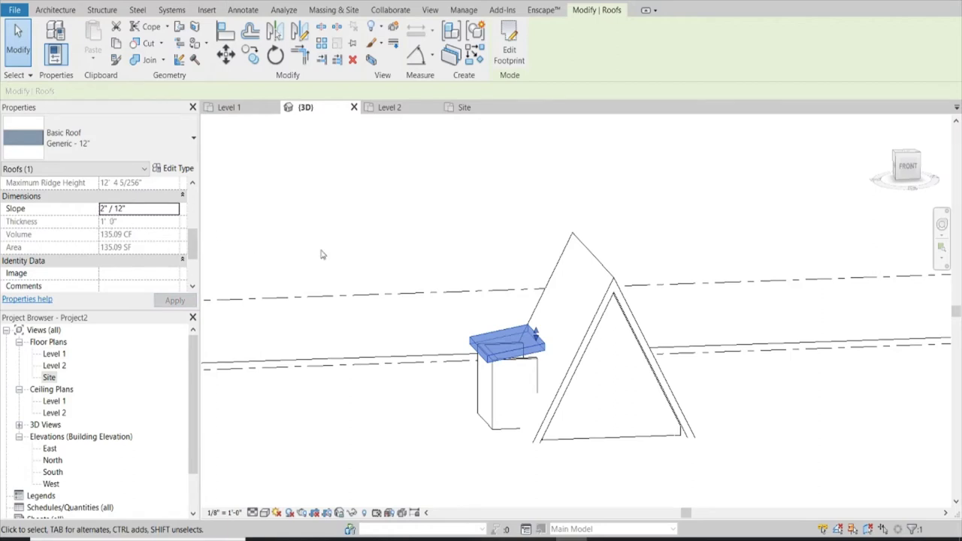
{"action": "scroll", "coordinate": [526, 387], "scroll_direction": "up", "scroll_amount": 3}
{"action": "scroll", "coordinate": [367, 348], "scroll_direction": "down", "scroll_amount": 2}
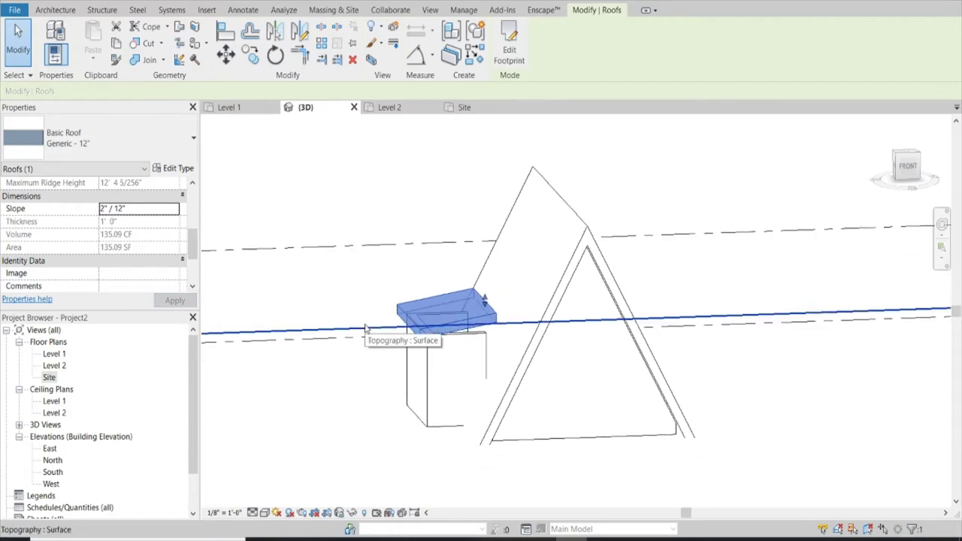
{"action": "scroll", "coordinate": [399, 297], "scroll_direction": "down", "scroll_amount": 1}
{"action": "middle_click_drag", "start_coordinate": [392, 227], "coordinate": [434, 327], "text": "shift"}
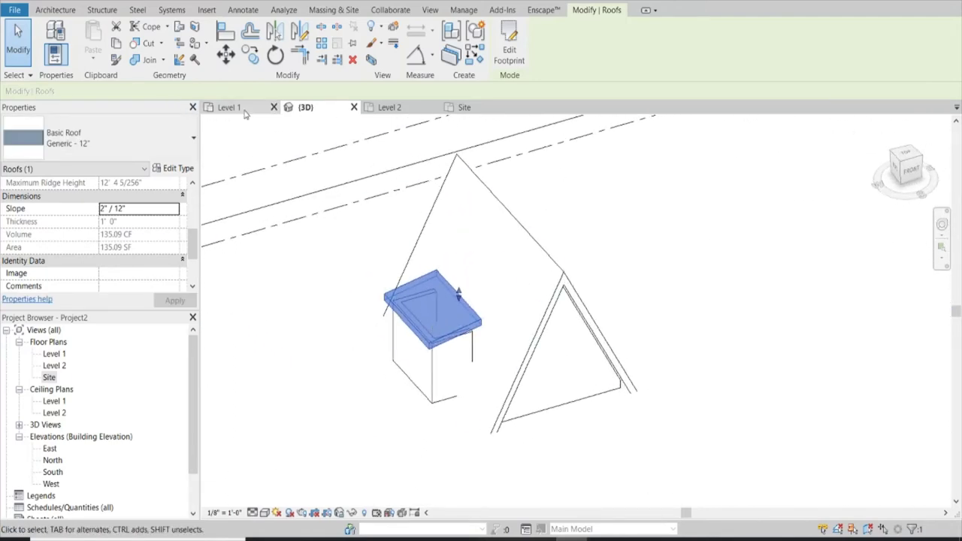
{"action": "scroll", "coordinate": [340, 326], "scroll_direction": "up", "scroll_amount": 2}
{"action": "left_click", "coordinate": [340, 326]}
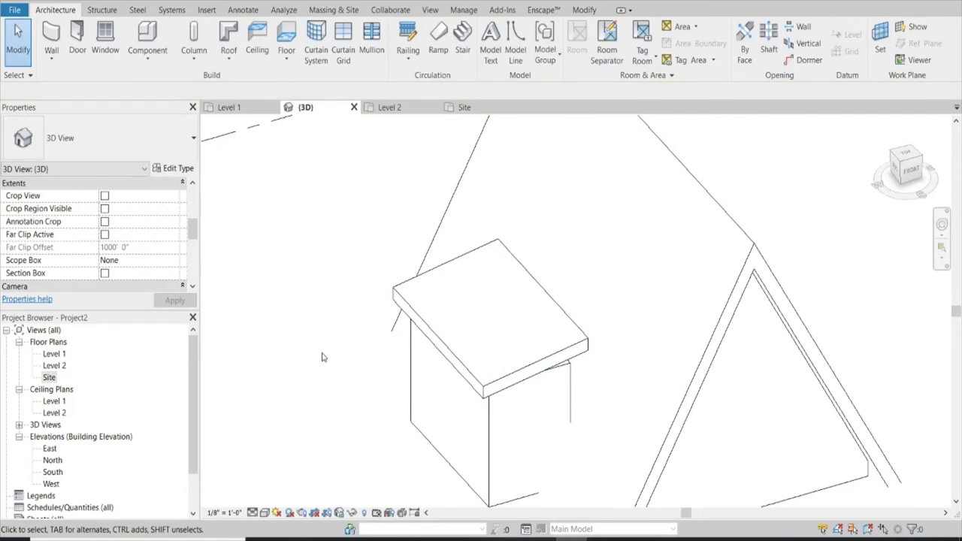
Attach the tops of the bump-out's side, rear and front walls to the shallow wing roof
{"action": "middle_click_drag", "start_coordinate": [321, 357], "coordinate": [410, 353], "text": "shift"}
{"action": "left_click", "coordinate": [409, 354]}
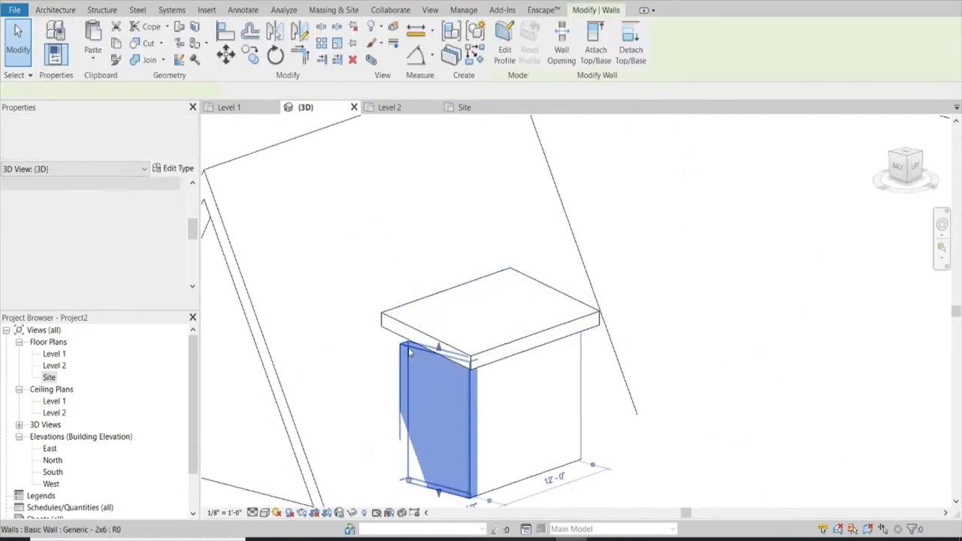
{"action": "left_click", "coordinate": [596, 49]}
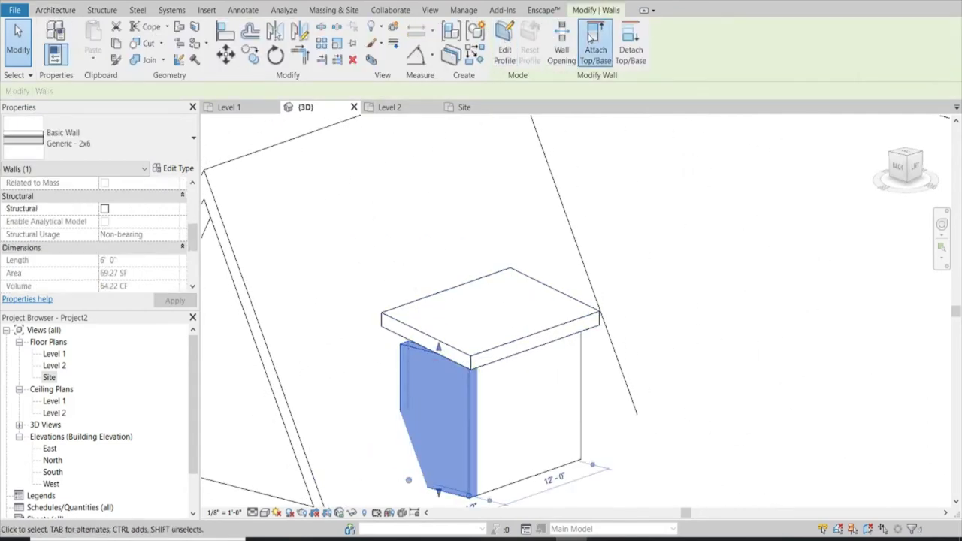
{"action": "left_click", "coordinate": [438, 350]}
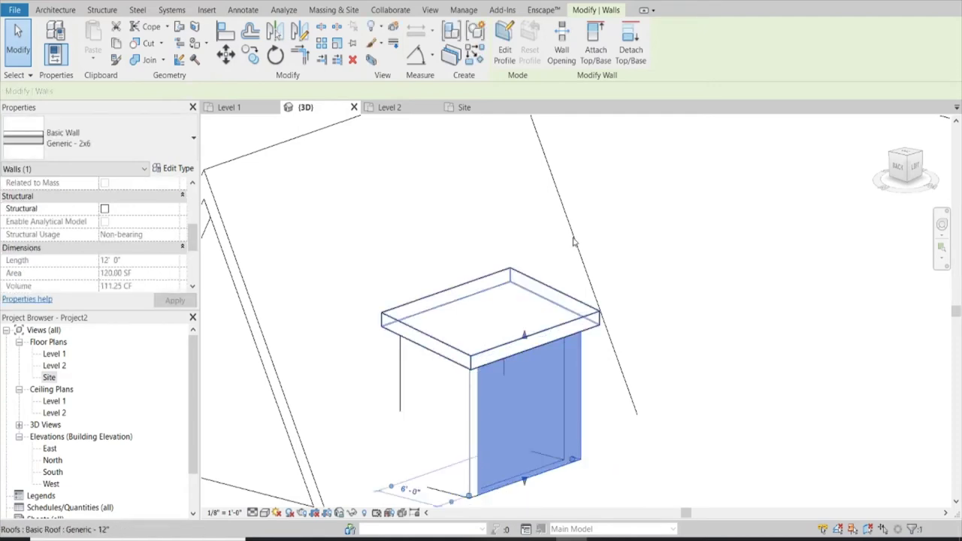
{"action": "left_click", "coordinate": [596, 47]}
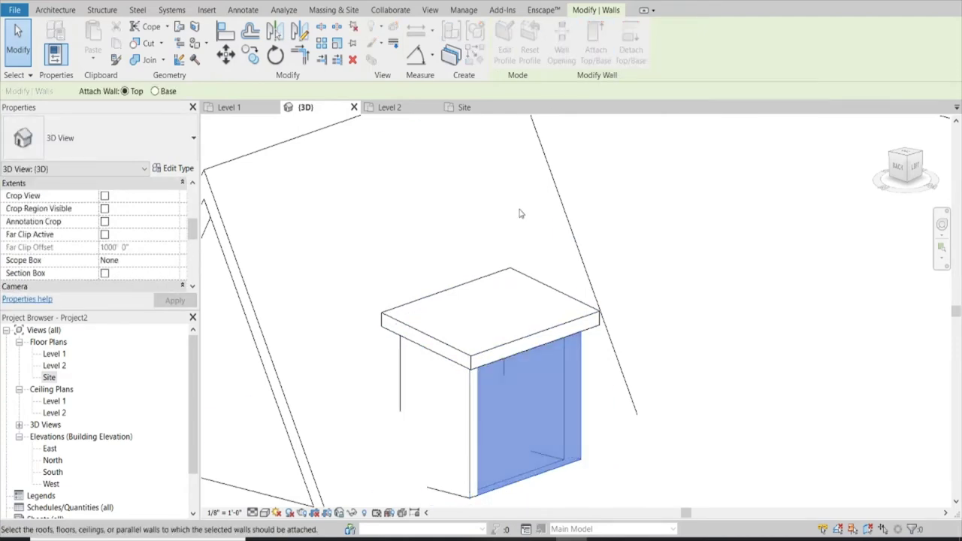
{"action": "left_click", "coordinate": [464, 355]}
{"action": "mouse_move", "coordinate": [646, 378]}
{"action": "middle_mouse_down", "text": "shift"}
{"action": "mouse_move", "coordinate": [430, 380]}
{"action": "mouse_move", "coordinate": [503, 429]}
{"action": "middle_mouse_up", "text": "shift"}
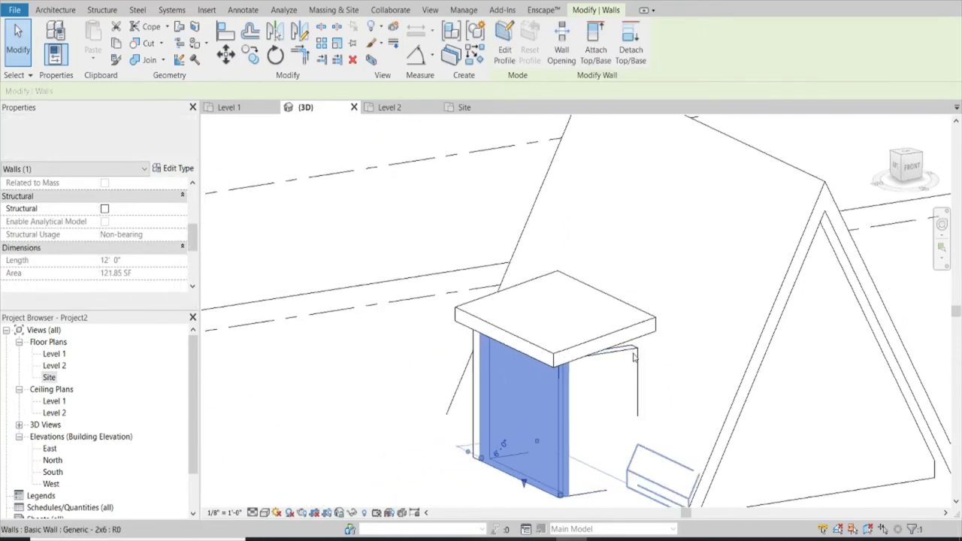
{"action": "key", "text": "Escape"}
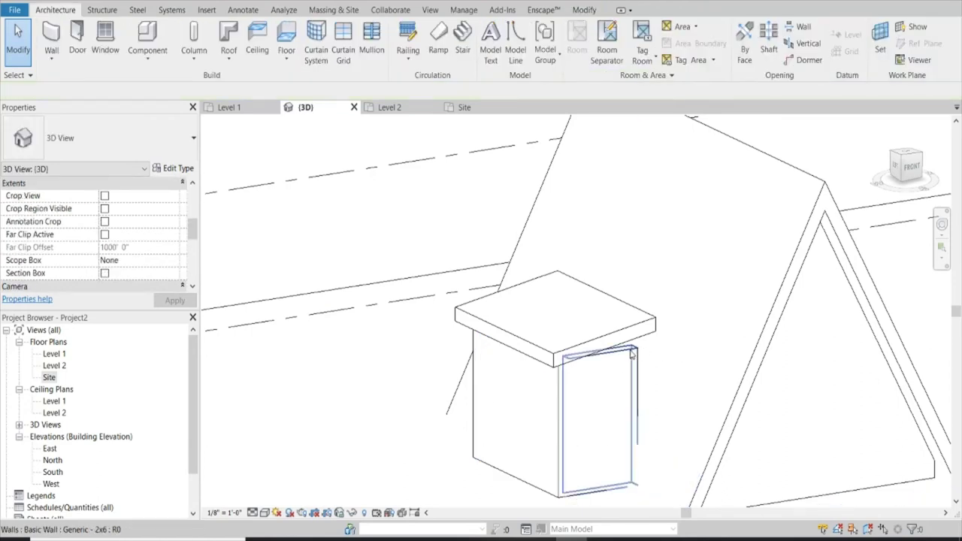
{"action": "left_click", "coordinate": [632, 356]}
{"action": "left_click", "coordinate": [595, 47]}
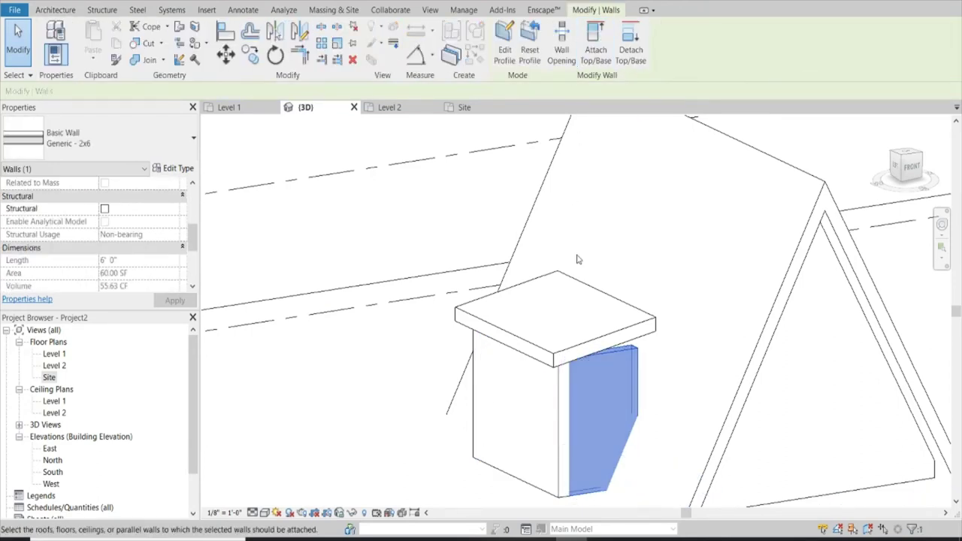
{"action": "left_click", "coordinate": [586, 336]}
{"action": "scroll", "coordinate": [586, 336], "scroll_direction": "down", "scroll_amount": 3}
{"action": "key", "text": "Escape"}
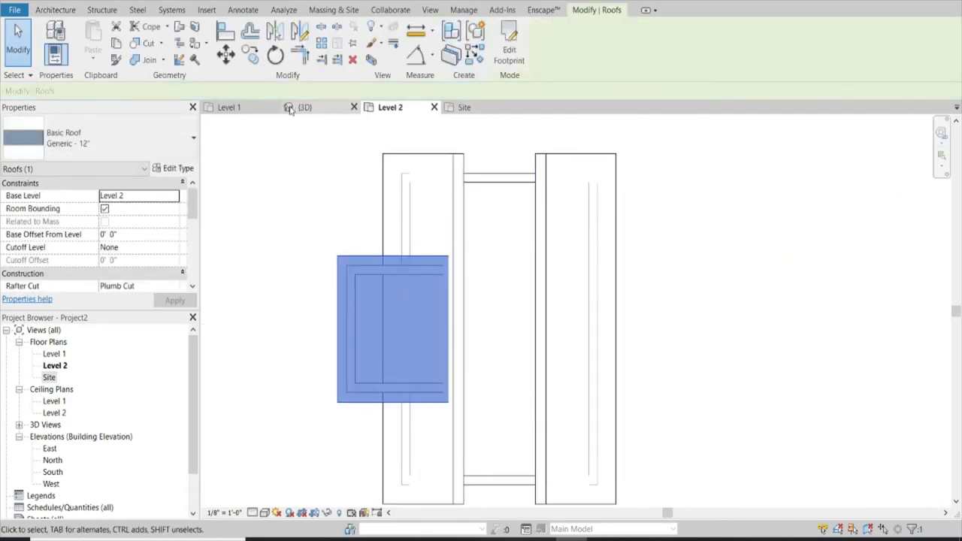
Orbit the {3D} view above the roofs and set the Visual Style to Shaded
{"action": "left_click", "coordinate": [306, 108]}
{"action": "left_click", "coordinate": [357, 405]}
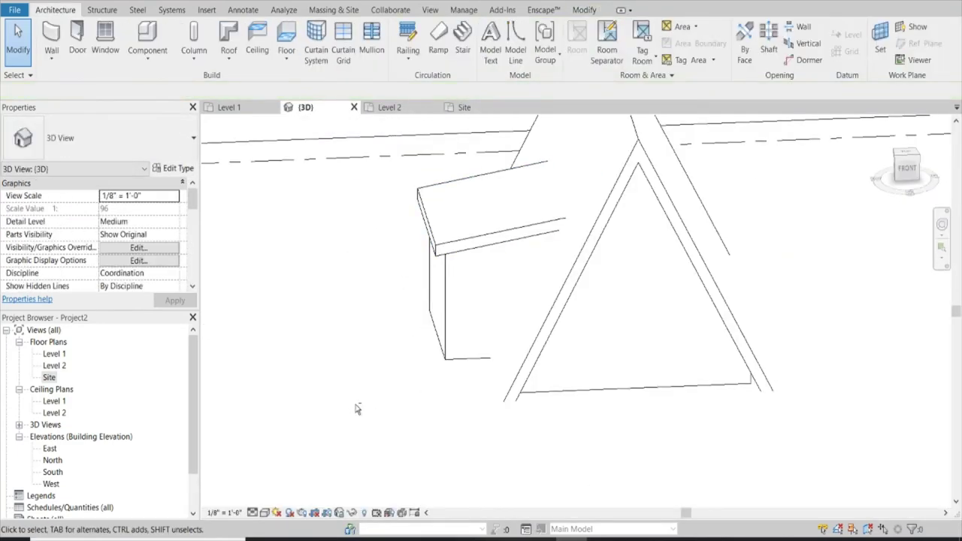
{"action": "mouse_move", "coordinate": [357, 406]}
{"action": "middle_mouse_down", "text": "shift"}
{"action": "mouse_move", "coordinate": [392, 360]}
{"action": "mouse_move", "coordinate": [416, 399]}
{"action": "mouse_move", "coordinate": [423, 373]}
{"action": "mouse_move", "coordinate": [378, 370]}
{"action": "mouse_move", "coordinate": [401, 394]}
{"action": "mouse_move", "coordinate": [348, 496]}
{"action": "middle_mouse_up", "text": "shift"}
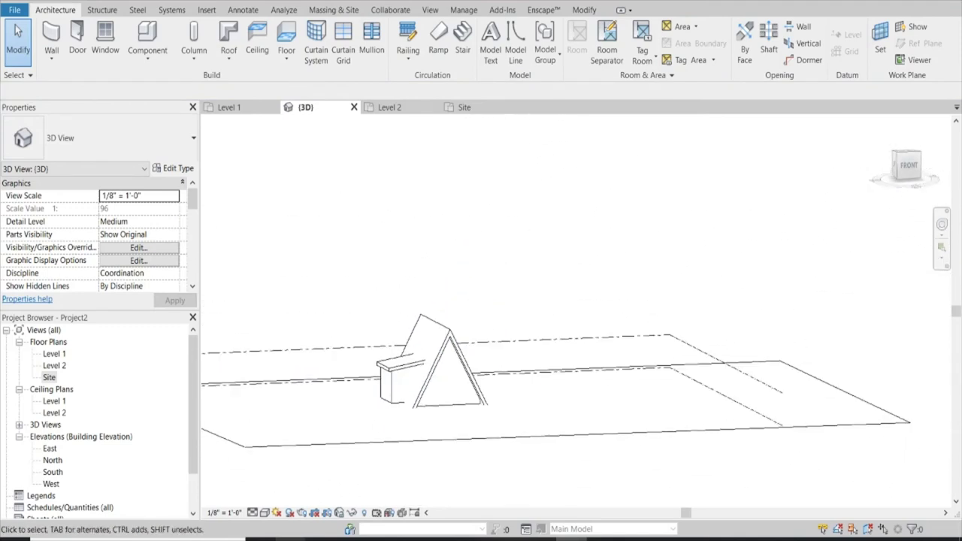
{"action": "scroll", "coordinate": [333, 316], "scroll_direction": "up", "scroll_amount": 2}
{"action": "scroll", "coordinate": [376, 326], "scroll_direction": "up", "scroll_amount": 2}
{"action": "mouse_move", "coordinate": [376, 326]}
{"action": "middle_mouse_down", "text": "shift"}
{"action": "mouse_move", "coordinate": [387, 397]}
{"action": "mouse_move", "coordinate": [434, 412]}
{"action": "mouse_move", "coordinate": [423, 423]}
{"action": "mouse_move", "coordinate": [489, 397]}
{"action": "middle_mouse_up", "text": "shift"}
{"action": "scroll", "coordinate": [435, 412], "scroll_direction": "up", "scroll_amount": 2}
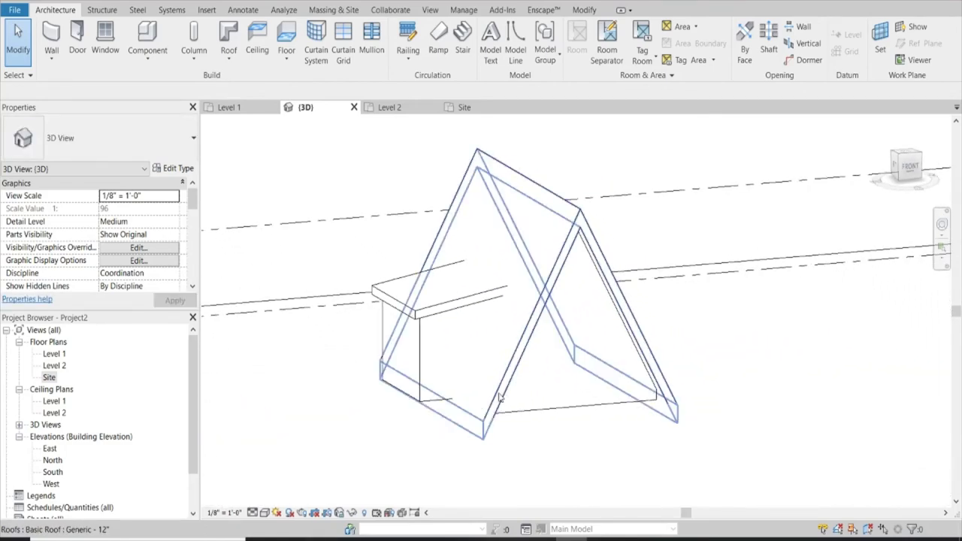
{"action": "left_click", "coordinate": [265, 513]}
{"action": "left_click", "coordinate": [284, 459]}
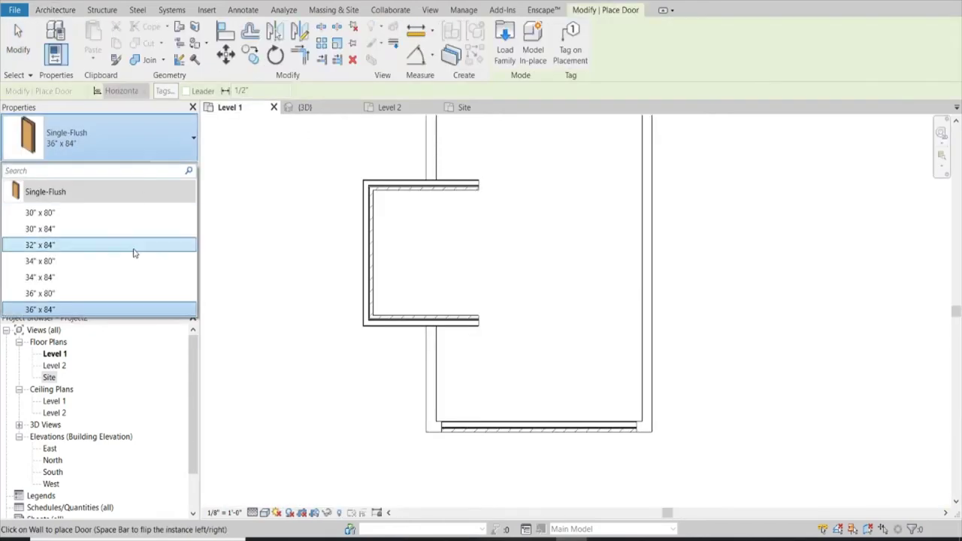
Start the Door tool and browse the door types, then cancel without placing one
{"action": "left_click", "coordinate": [133, 250]}
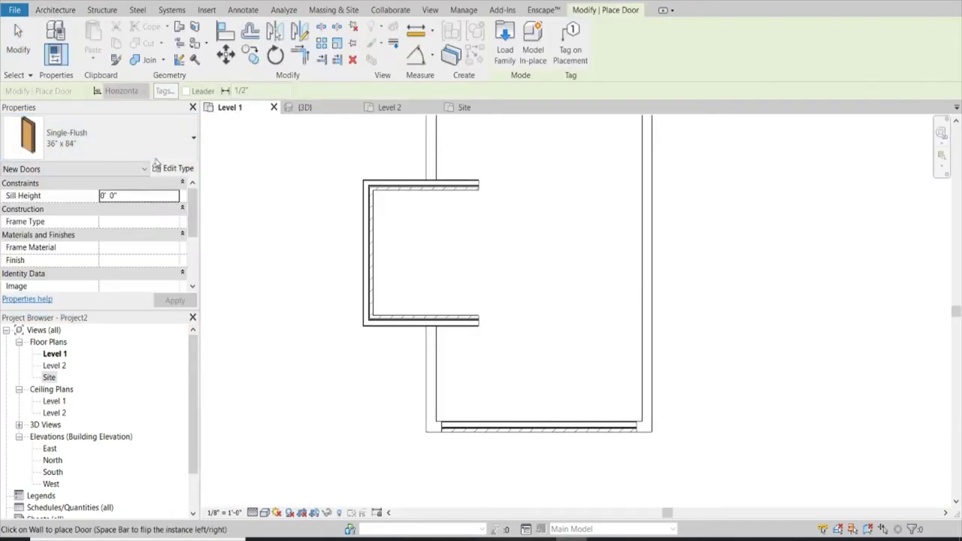
{"action": "left_click", "coordinate": [189, 138]}
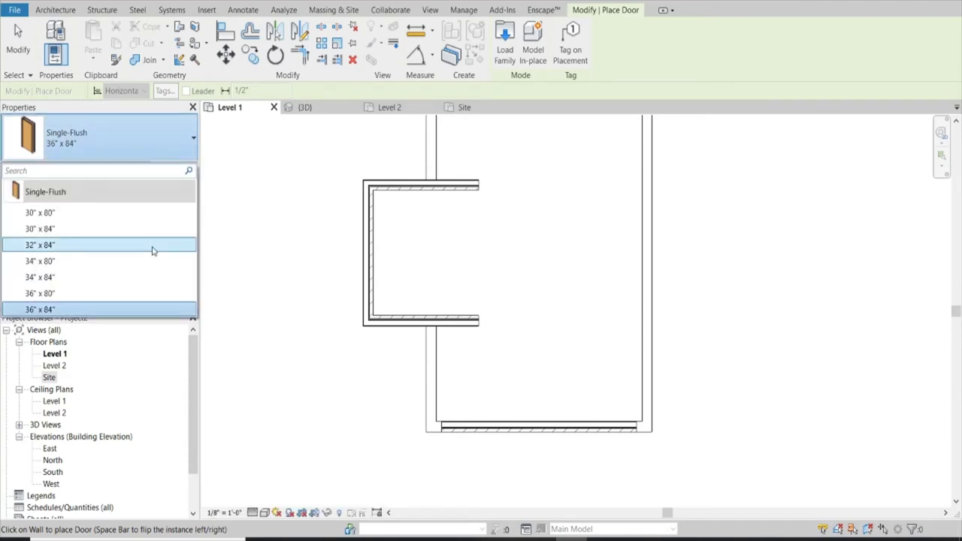
{"action": "left_click", "coordinate": [73, 12]}
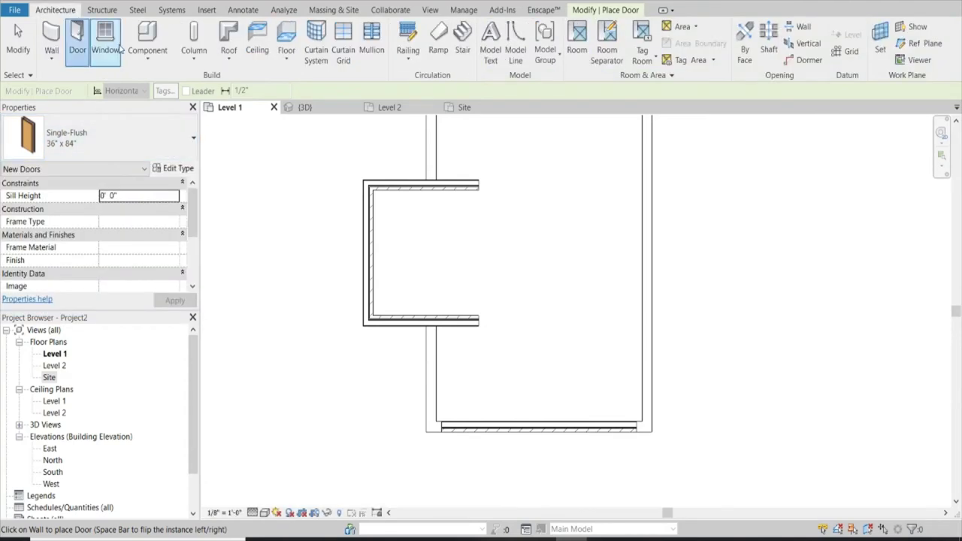
{"action": "left_click", "coordinate": [76, 33]}
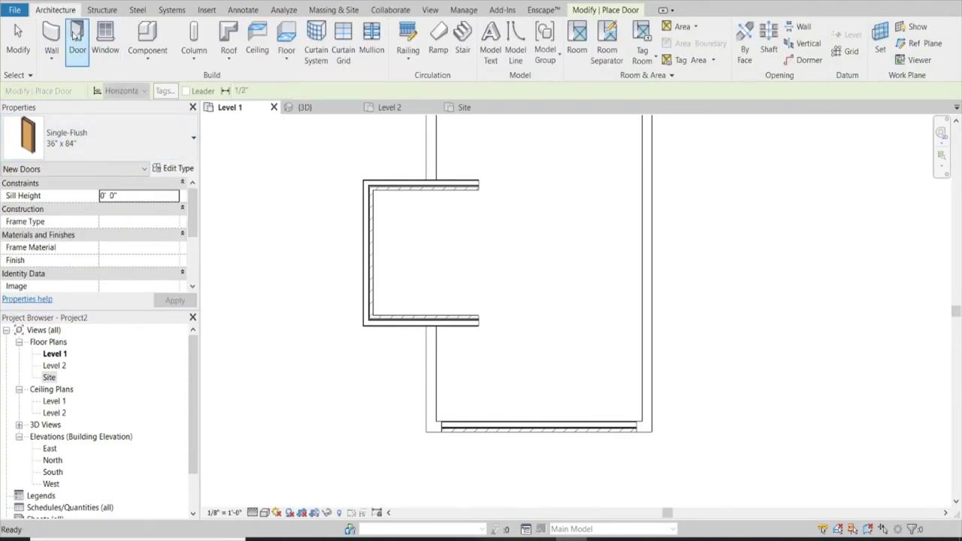
{"action": "key", "text": "Escape"}
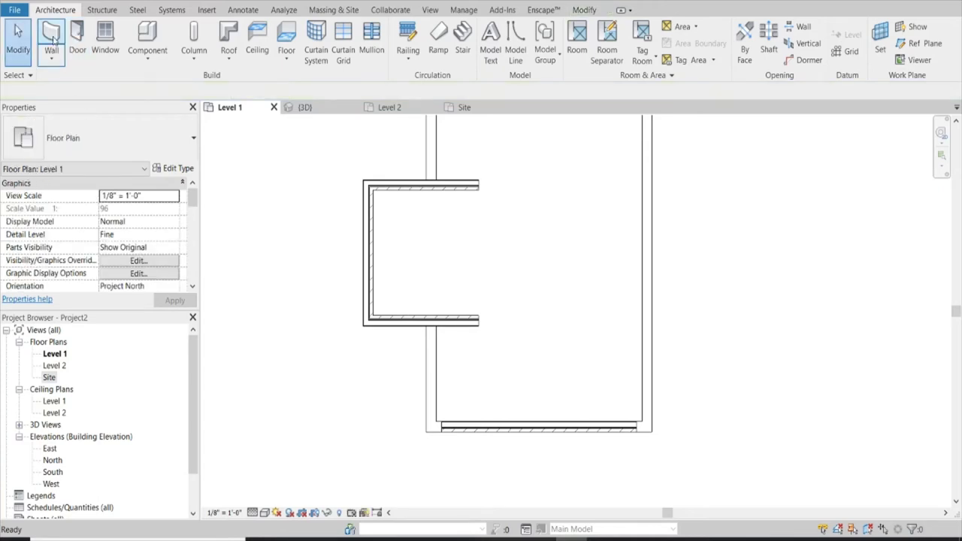
Draw a 10' Curtain Wall: Storefront segment in the front wall, then dimension from the left wall
{"action": "left_click", "coordinate": [52, 40]}
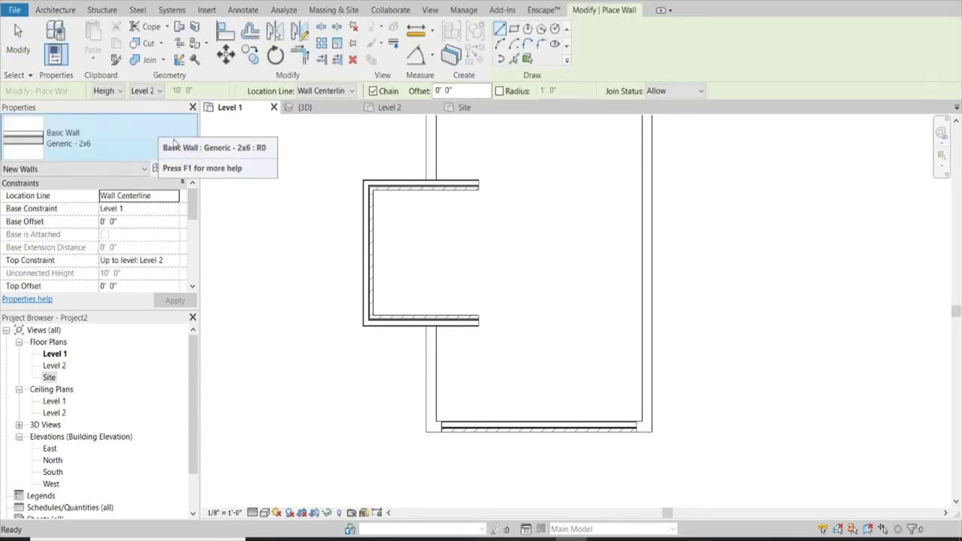
{"action": "left_click", "coordinate": [174, 143]}
{"action": "scroll", "coordinate": [102, 361], "scroll_direction": "down", "scroll_amount": 3}
{"action": "scroll", "coordinate": [100, 358], "scroll_direction": "down", "scroll_amount": 3}
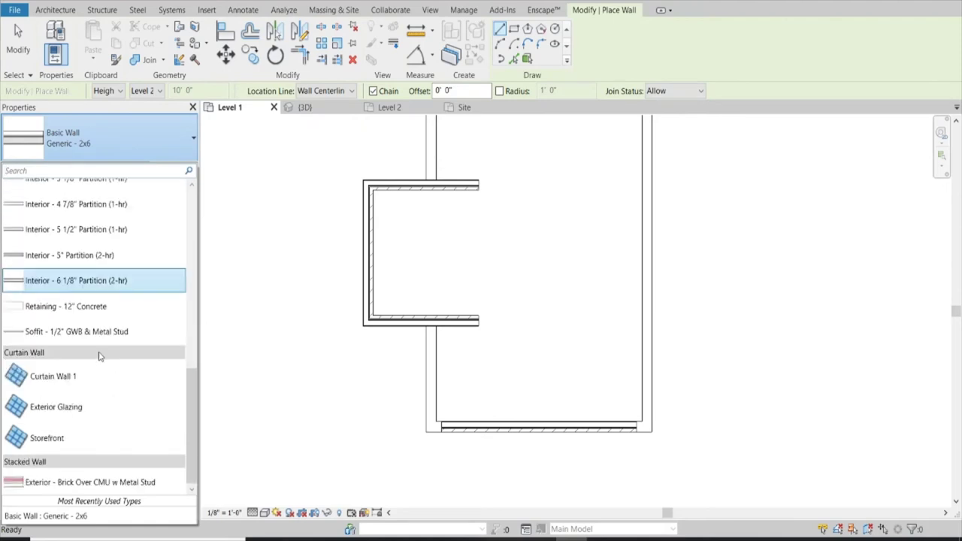
{"action": "left_click", "coordinate": [32, 436]}
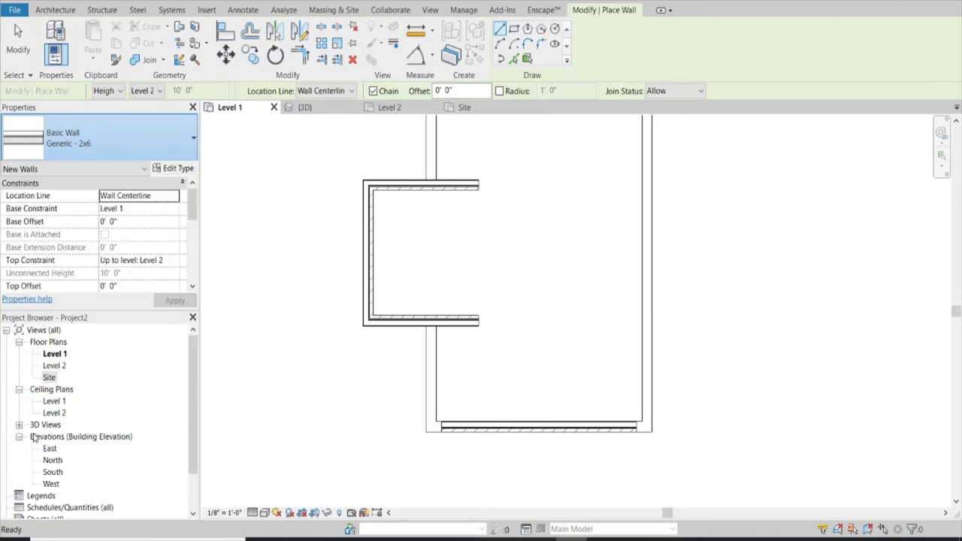
{"action": "left_click", "coordinate": [479, 426]}
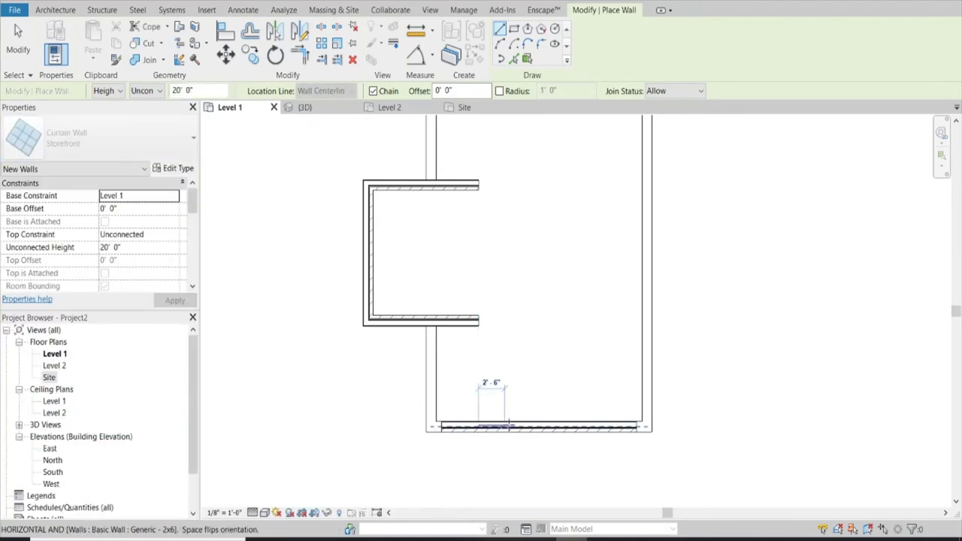
{"action": "left_click", "coordinate": [584, 427]}
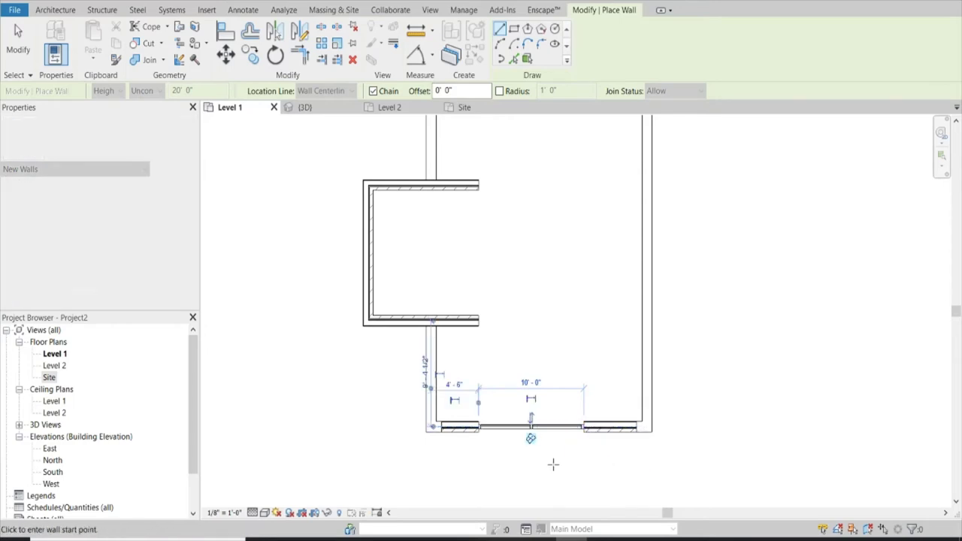
{"action": "scroll", "coordinate": [553, 465], "scroll_direction": "up", "scroll_amount": 3}
{"action": "key", "text": "Escape"}
{"action": "key", "text": "Escape"}
{"action": "left_click", "coordinate": [536, 400]}
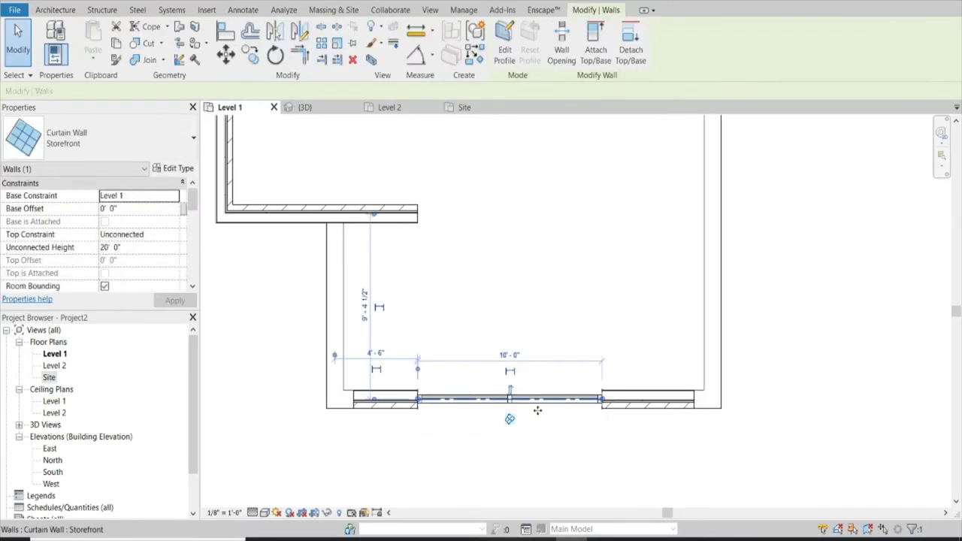
{"action": "scroll", "coordinate": [531, 447], "scroll_direction": "down", "scroll_amount": 1}
{"action": "key", "text": "Escape"}
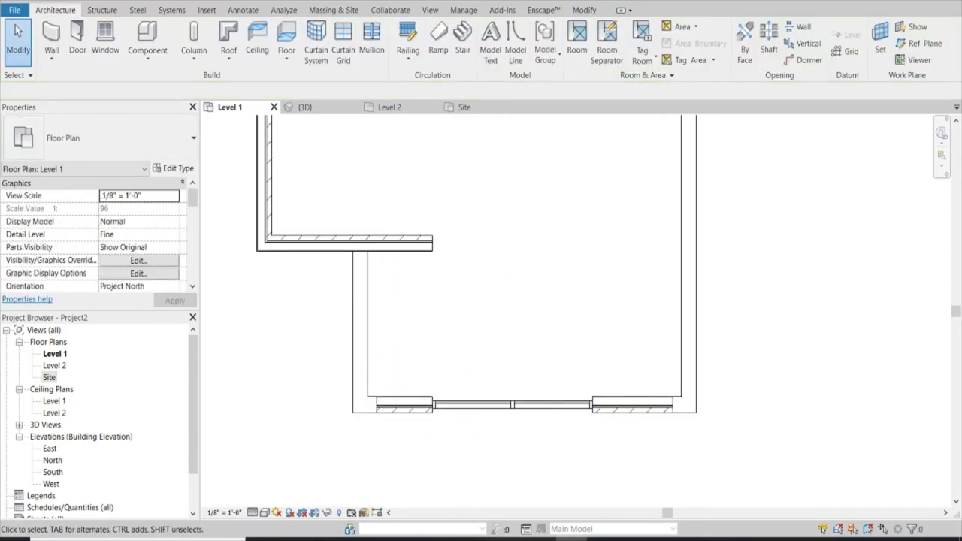
{"action": "left_click", "coordinate": [182, 3]}
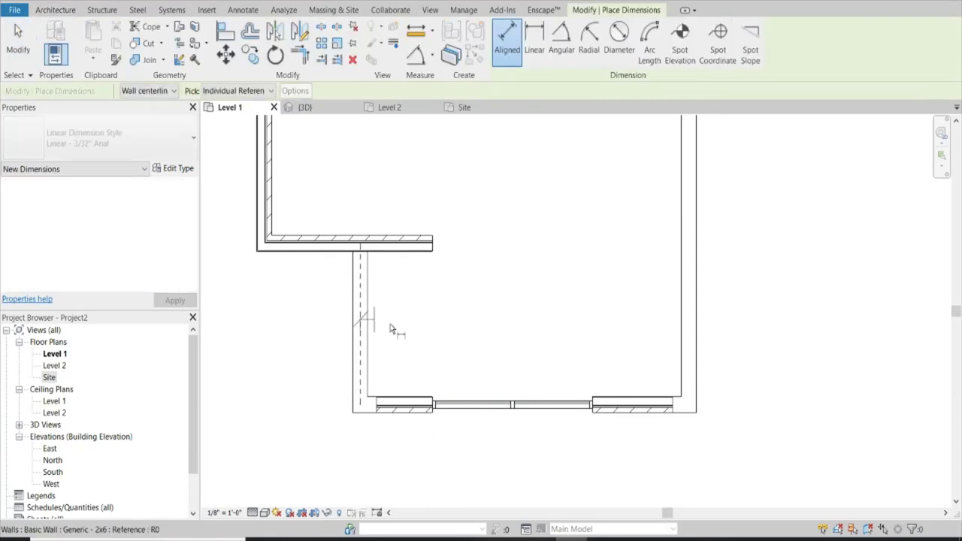
{"action": "left_click", "coordinate": [536, 409]}
Dimension to the right side wall, apply EQ to centre the storefront, then delete the dimension
{"action": "left_click", "coordinate": [691, 318]}
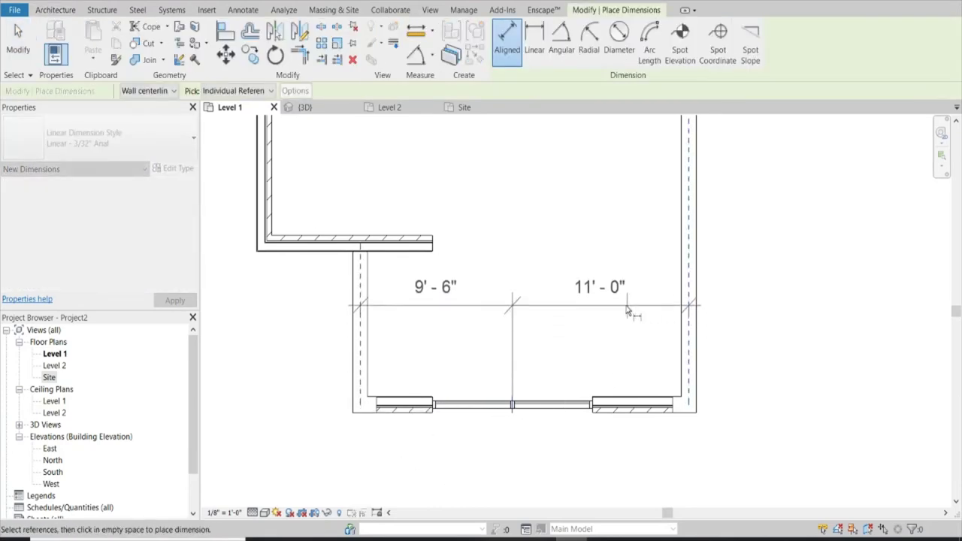
{"action": "left_click", "coordinate": [634, 311]}
{"action": "left_click", "coordinate": [548, 328]}
{"action": "key", "text": "Delete"}
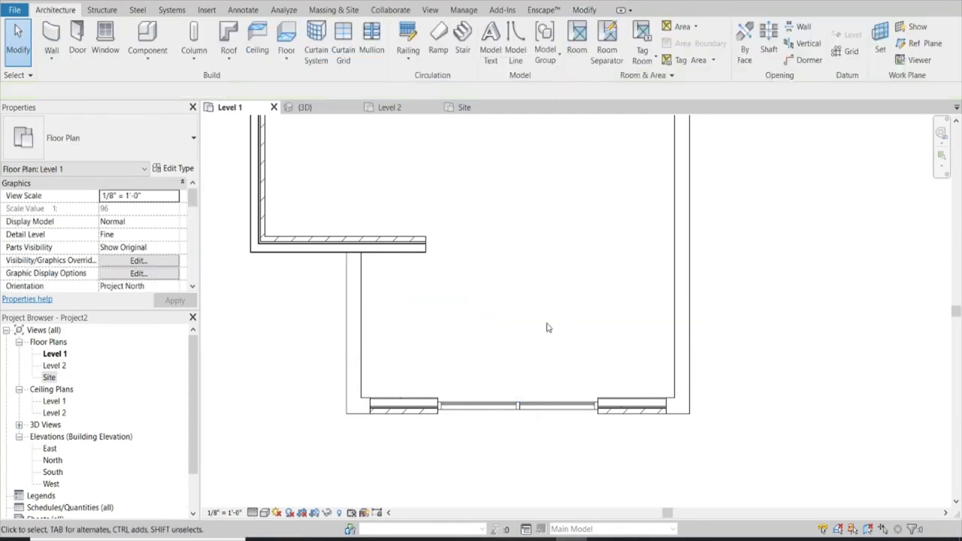
{"action": "scroll", "coordinate": [526, 309], "scroll_direction": "down", "scroll_amount": 2}
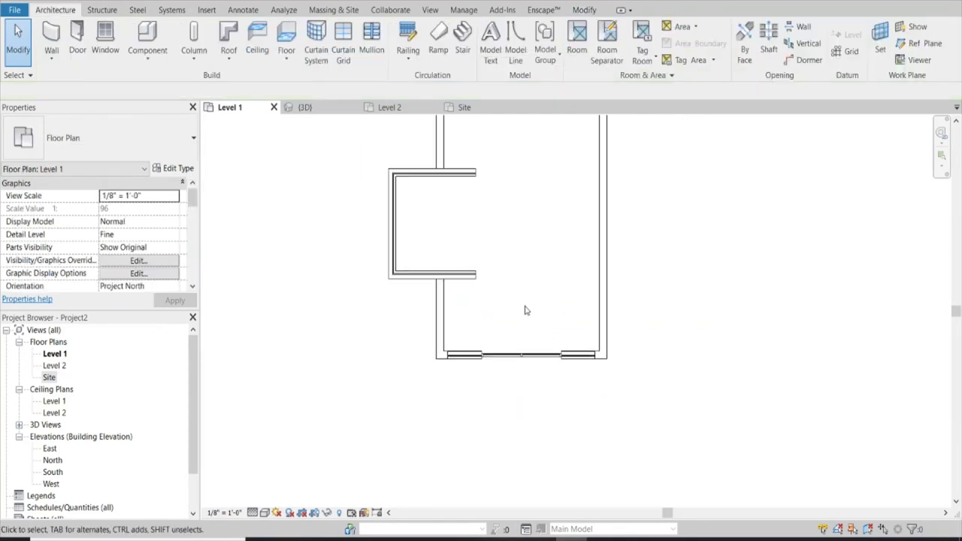
In 3D, drag the storefront's top grip down to the Level 2 line
{"action": "left_click", "coordinate": [315, 112]}
{"action": "left_click", "coordinate": [476, 204]}
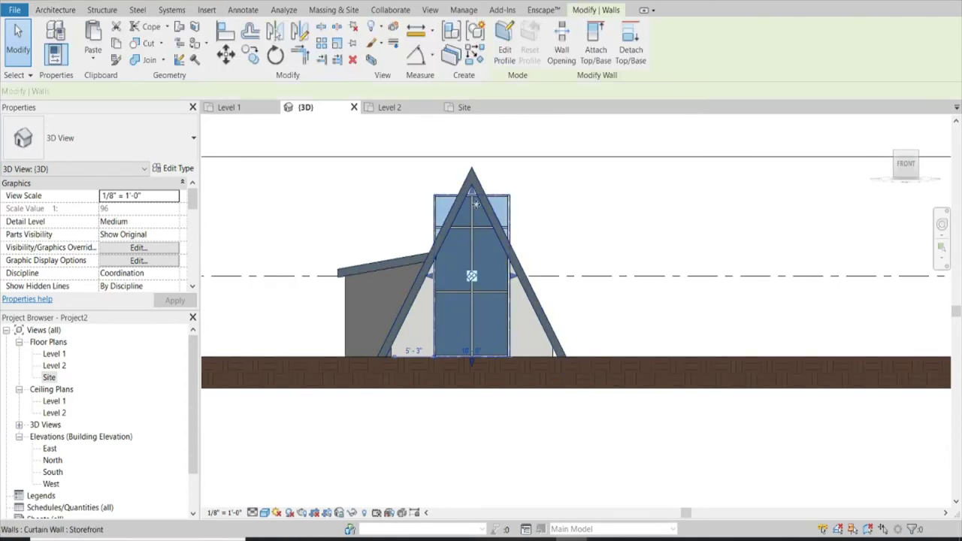
{"action": "scroll", "coordinate": [476, 204], "scroll_direction": "up", "scroll_amount": 2}
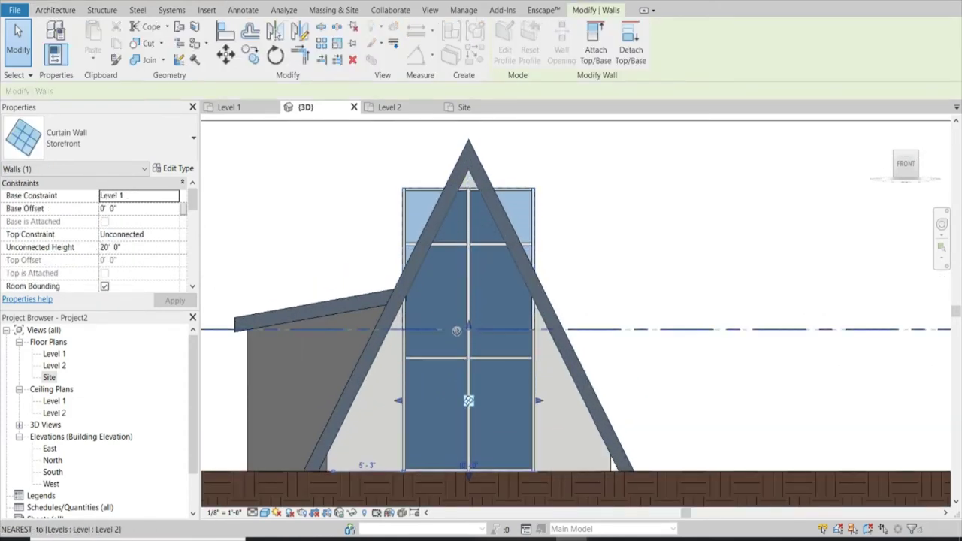
{"action": "left_click_drag", "start_coordinate": [458, 317], "coordinate": [587, 330]}
Start a door on the Level 1 plan and open Load Family from its type properties
{"action": "left_click", "coordinate": [229, 107]}
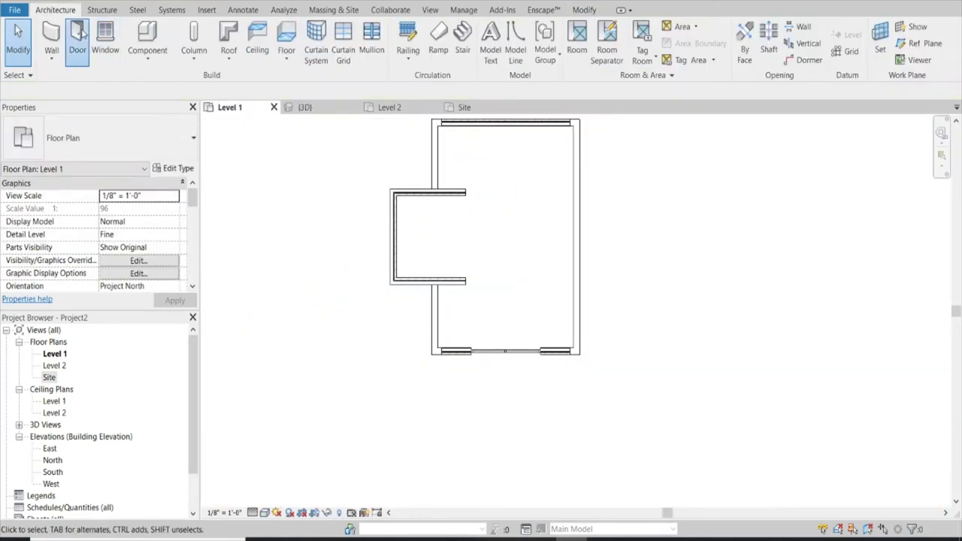
{"action": "left_click", "coordinate": [78, 36]}
{"action": "left_click", "coordinate": [172, 167]}
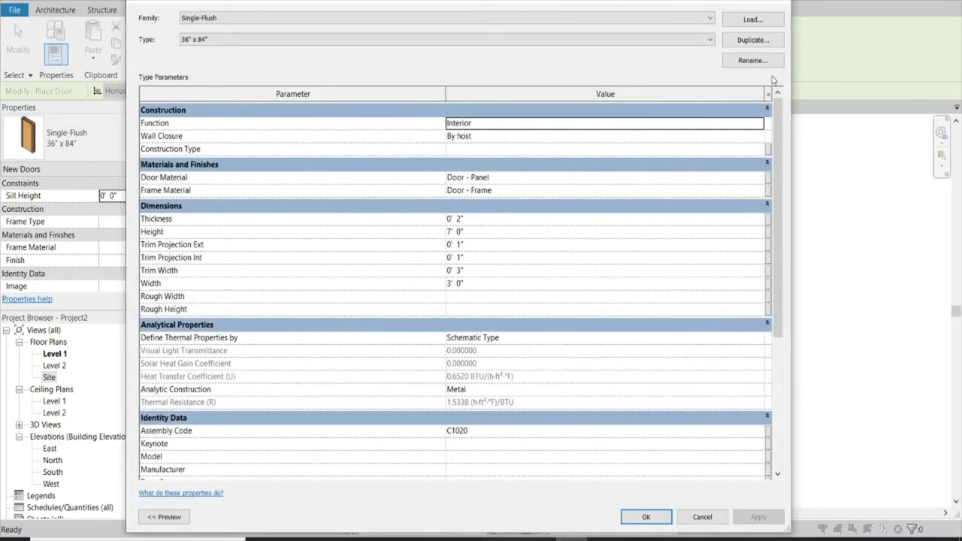
{"action": "left_click", "coordinate": [752, 21]}
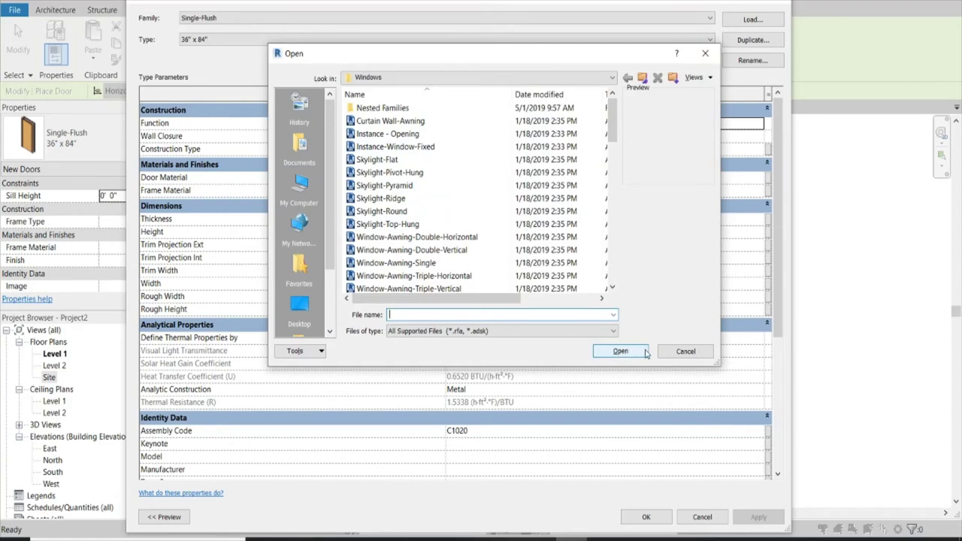
Browse the US Imperial Doors folder, previewing the curtain wall glass door families
{"action": "left_click", "coordinate": [644, 79]}
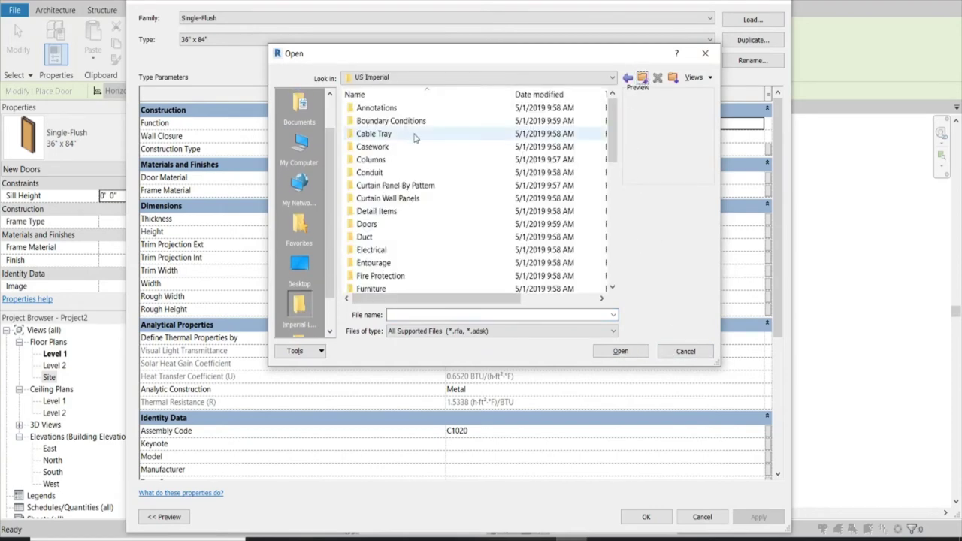
{"action": "double_click", "coordinate": [370, 223]}
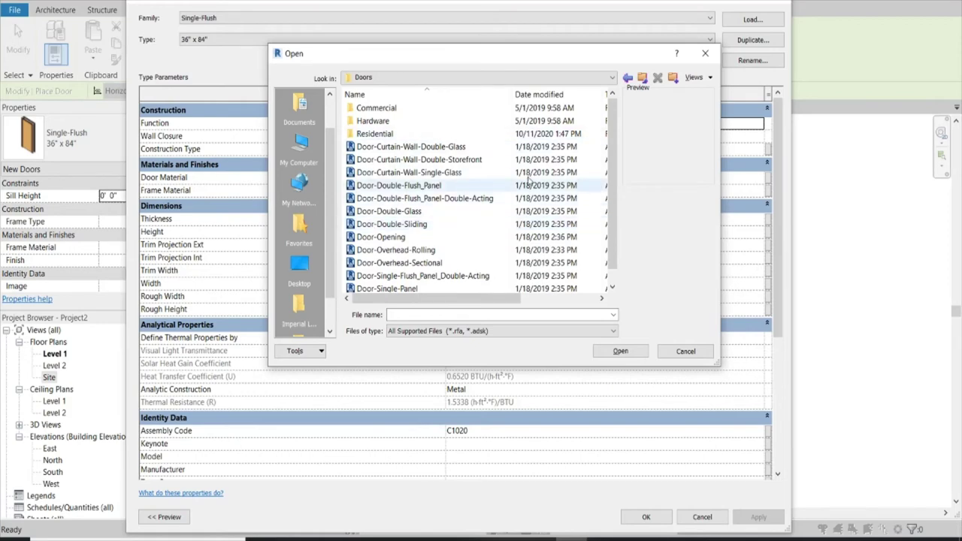
{"action": "left_click", "coordinate": [466, 147]}
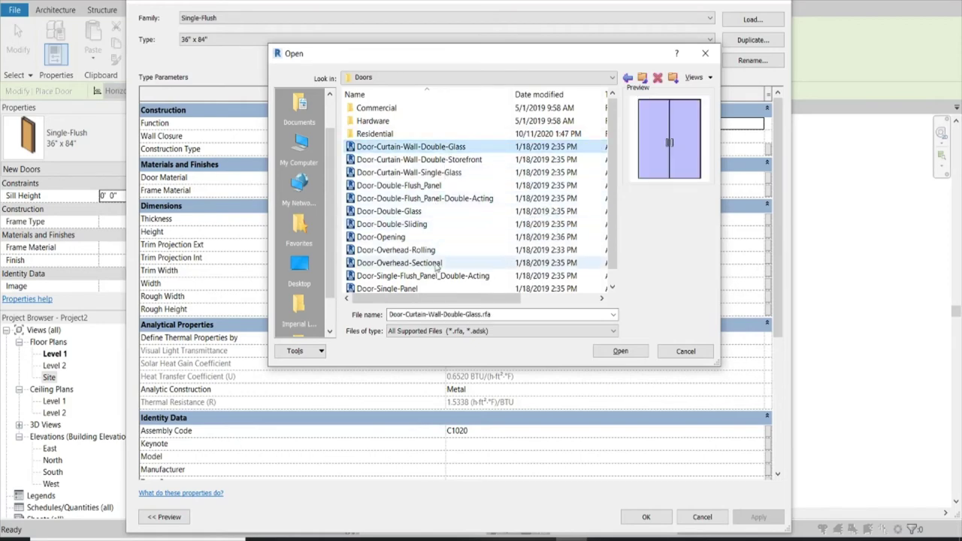
{"action": "left_click", "coordinate": [432, 159]}
{"action": "left_click", "coordinate": [432, 172]}
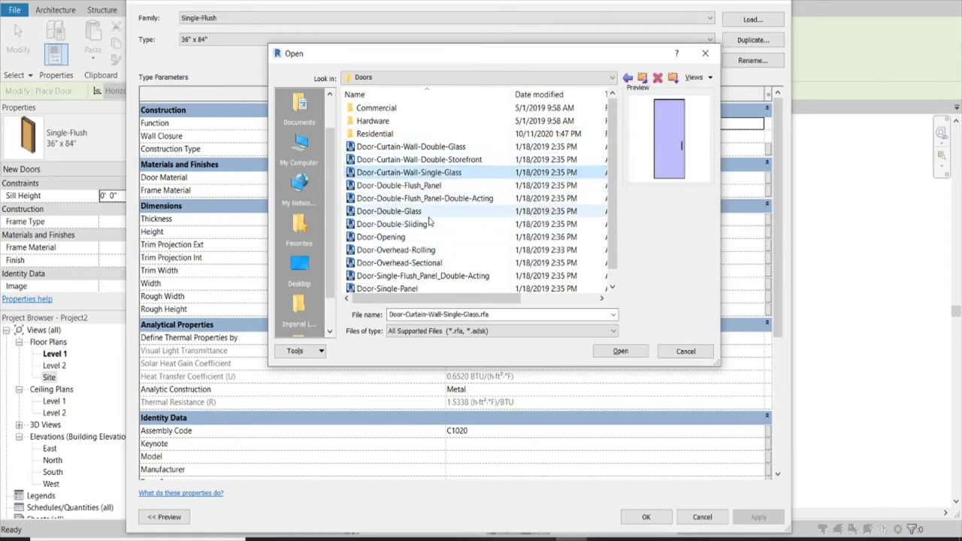
{"action": "scroll", "coordinate": [430, 222], "scroll_direction": "down", "scroll_amount": 1}
{"action": "scroll", "coordinate": [431, 220], "scroll_direction": "up", "scroll_amount": 1}
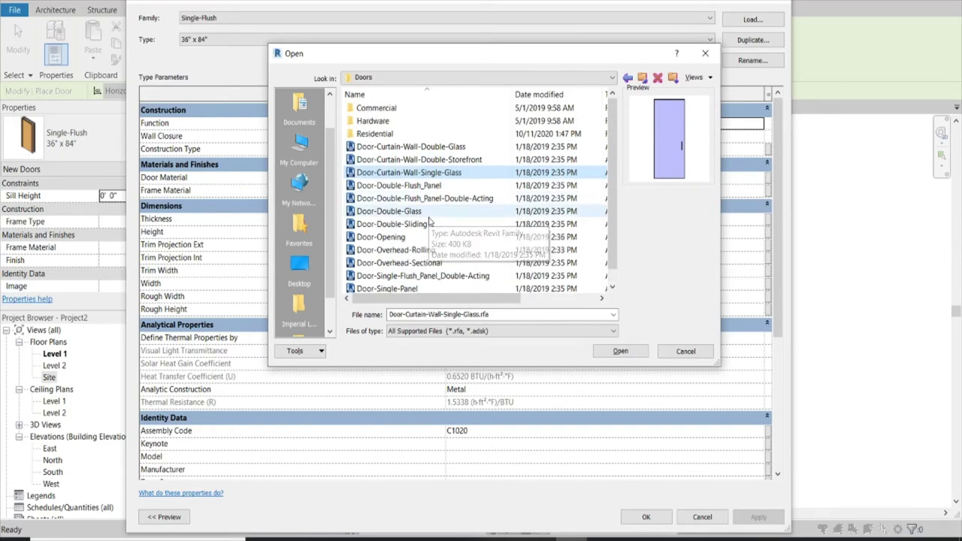
Load Door-Exterior-Double-Full Glass-Wood_Clad.rfa from Residential and accept its 60" x 80" type
{"action": "double_click", "coordinate": [390, 133]}
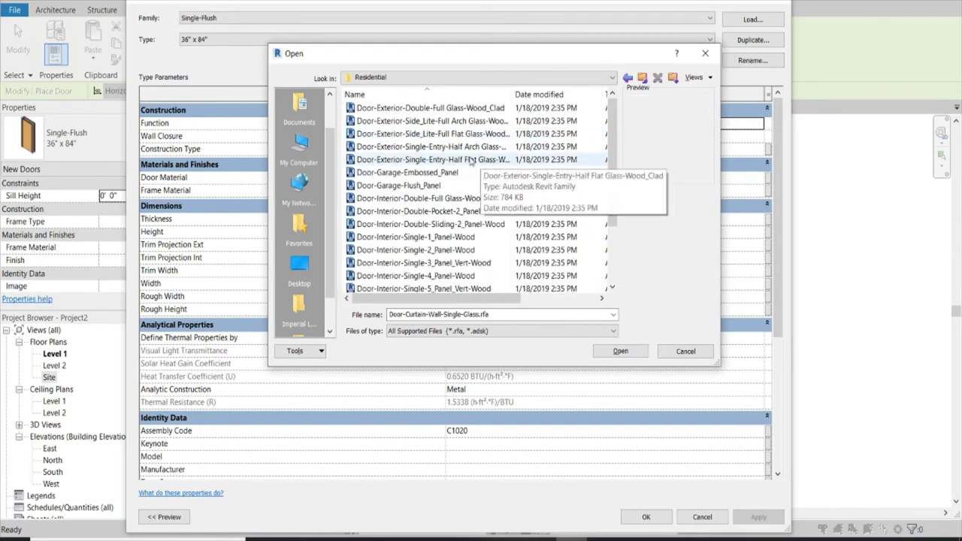
{"action": "left_click", "coordinate": [455, 160]}
{"action": "left_click", "coordinate": [452, 147]}
{"action": "left_click", "coordinate": [450, 134]}
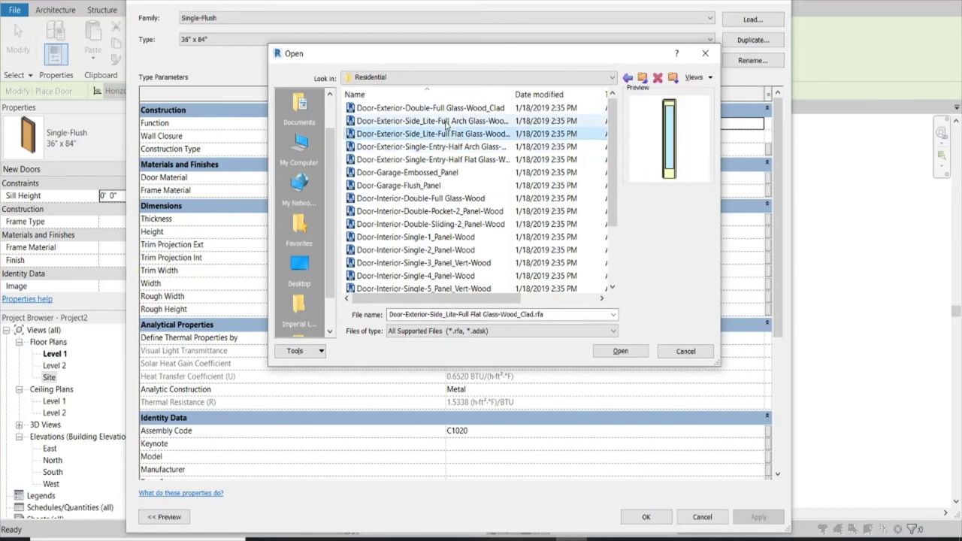
{"action": "left_click", "coordinate": [449, 121]}
{"action": "left_click", "coordinate": [440, 95]}
{"action": "left_click", "coordinate": [438, 96]}
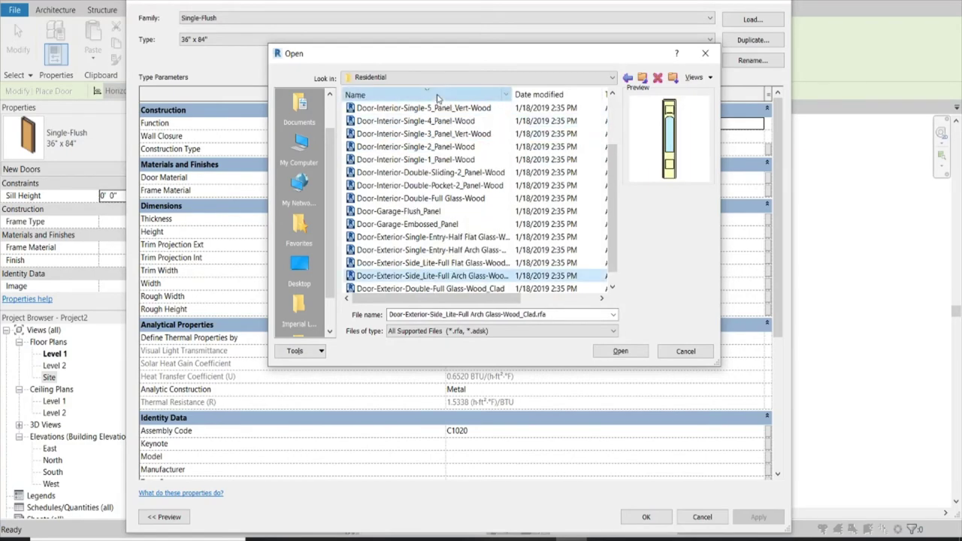
{"action": "left_click", "coordinate": [434, 109]}
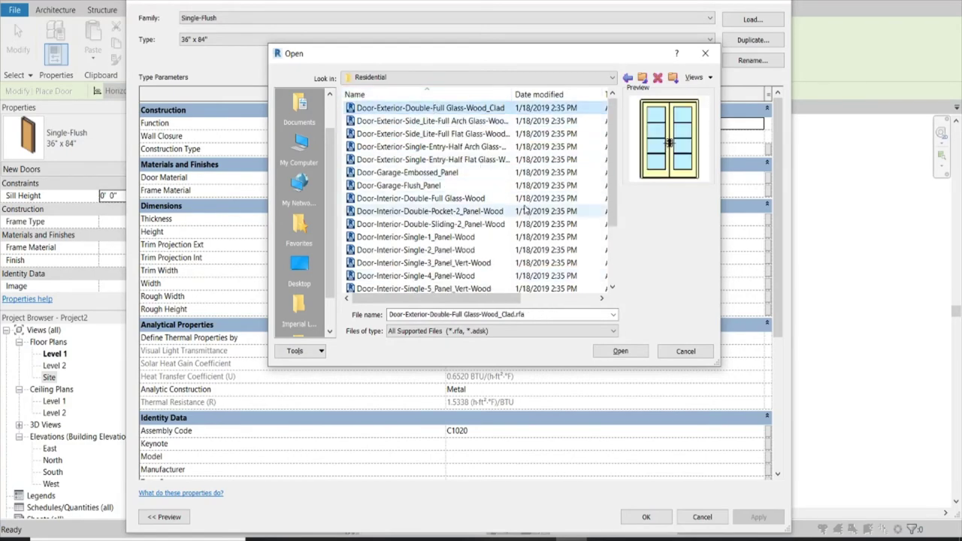
{"action": "scroll", "coordinate": [518, 197], "scroll_direction": "down", "scroll_amount": 2}
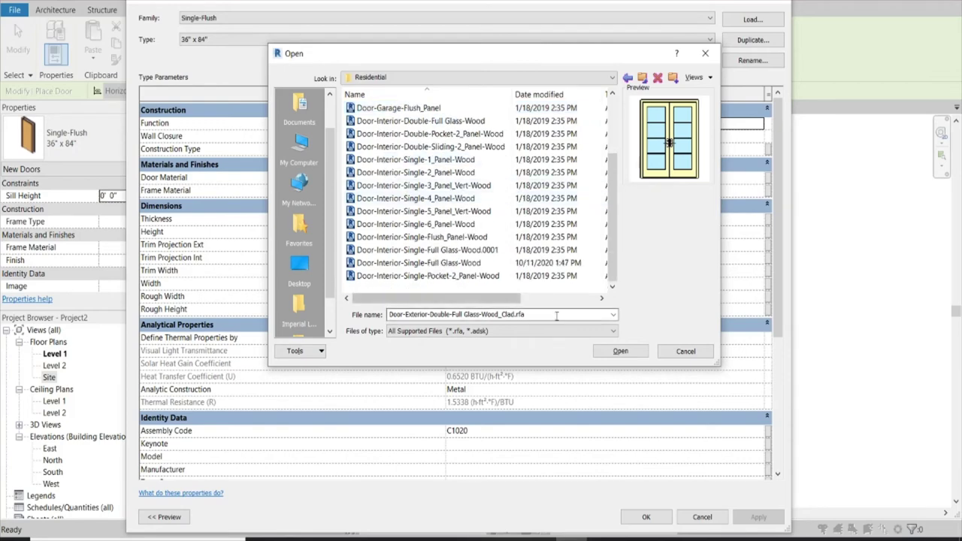
{"action": "left_click", "coordinate": [619, 352]}
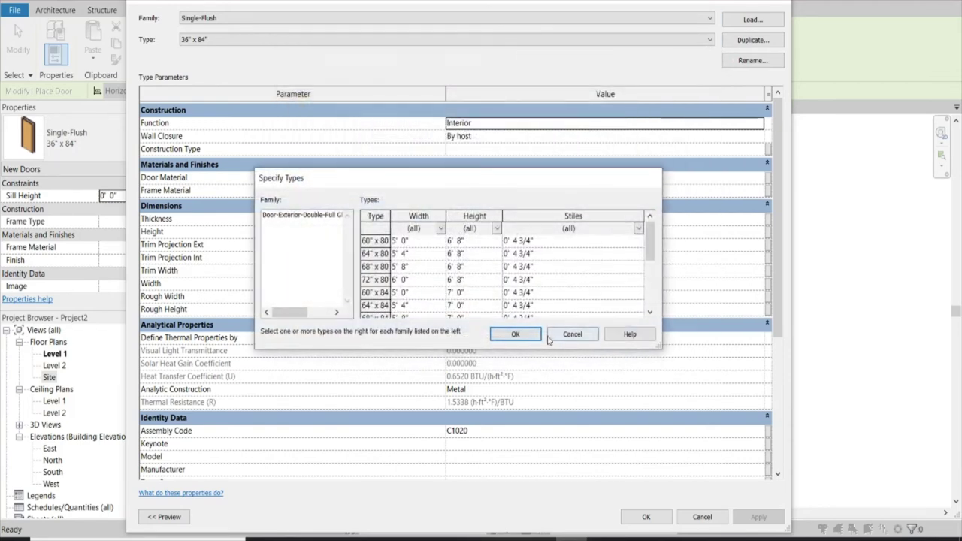
{"action": "left_click", "coordinate": [524, 333]}
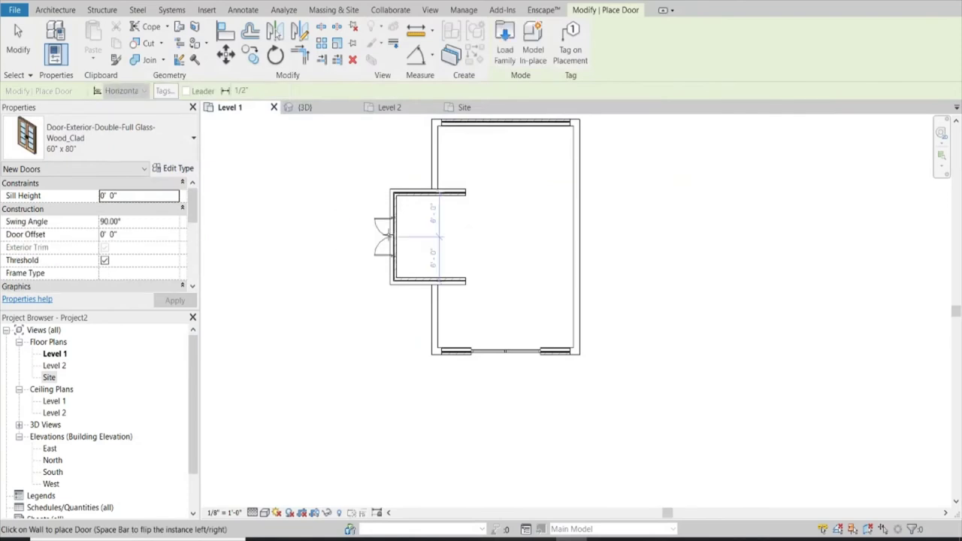
Place the double full-glass wood-clad door in the bump-out's outer wall and check it in 3D
{"action": "left_click", "coordinate": [384, 234]}
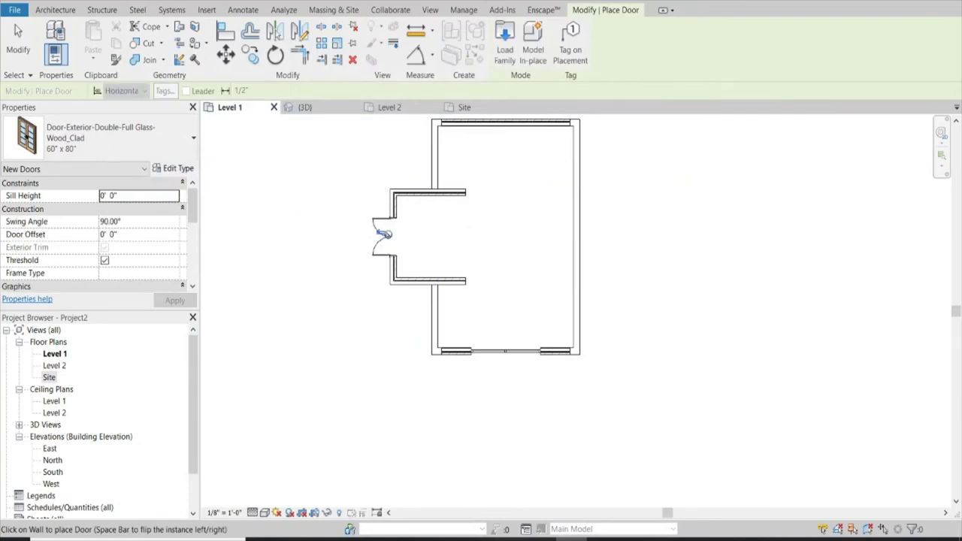
{"action": "key", "text": "Escape"}
{"action": "key", "text": "Escape"}
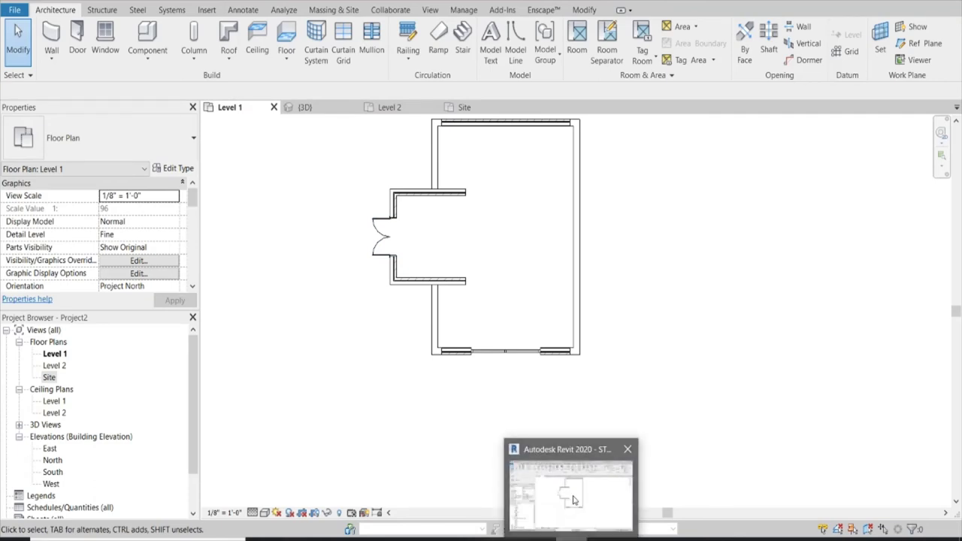
{"action": "left_click", "coordinate": [324, 107]}
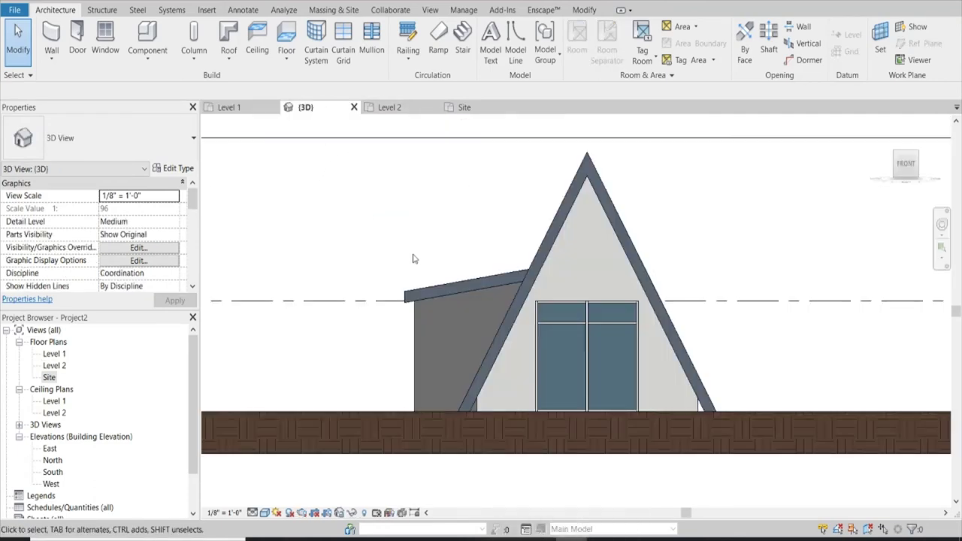
{"action": "middle_click_drag", "start_coordinate": [327, 311], "coordinate": [438, 338], "text": "shift"}
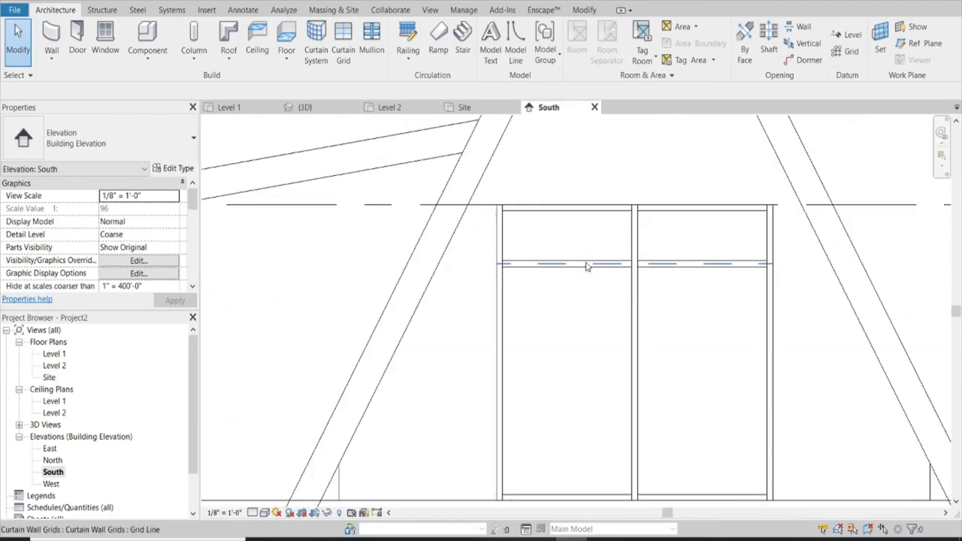
{"action": "left_click", "coordinate": [587, 264]}
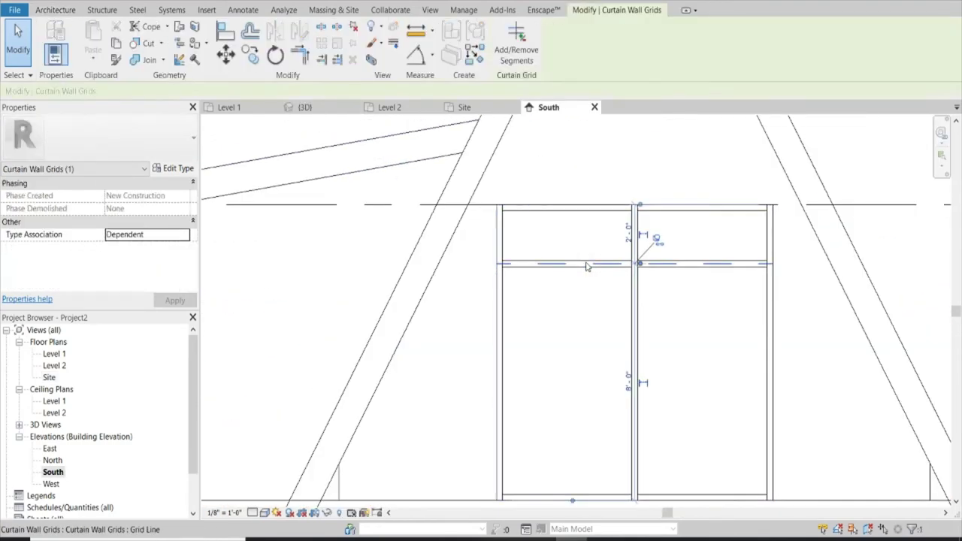
Unpin the horizontal storefront grid line and copy it about 2'-6" lower
{"action": "left_click", "coordinate": [656, 239]}
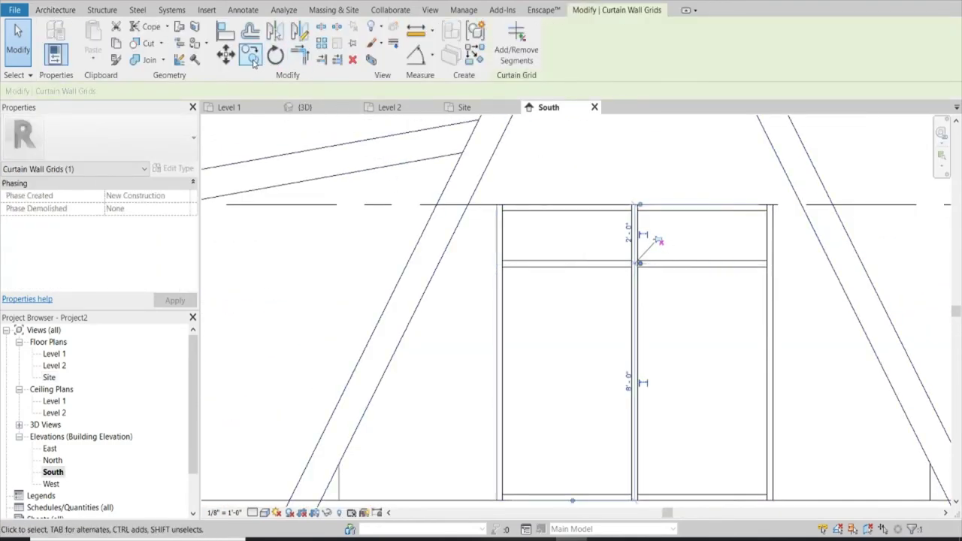
{"action": "left_click", "coordinate": [252, 59]}
{"action": "left_click", "coordinate": [560, 264]}
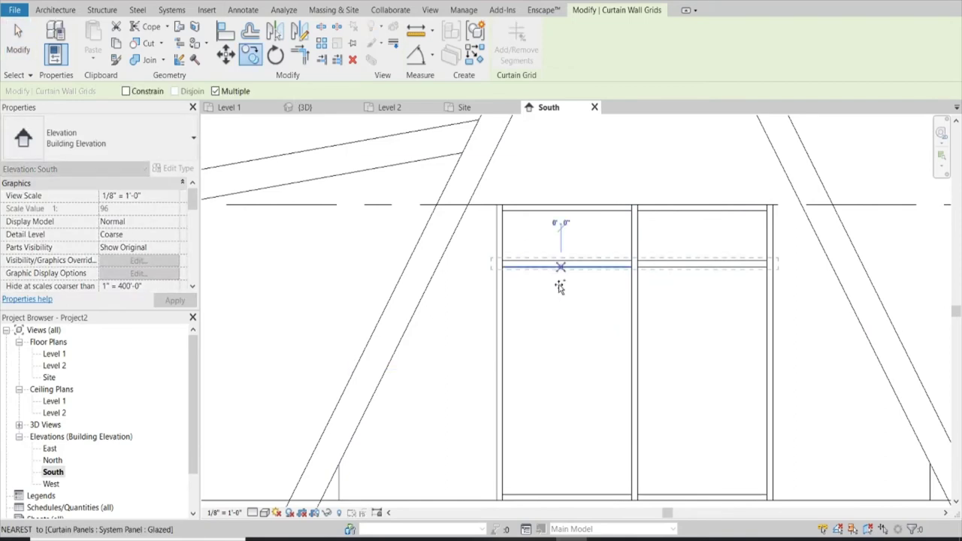
{"action": "left_click", "coordinate": [560, 340]}
{"action": "key", "text": "Escape"}
{"action": "key", "text": "Escape"}
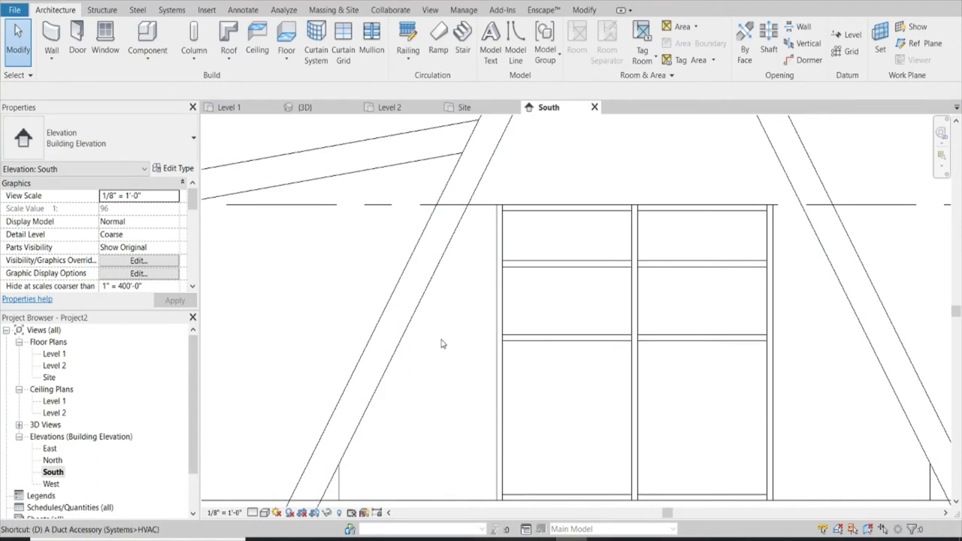
Draw temporary DL helper lines from ground level up to door height
{"action": "key", "text": "d"}
{"action": "key", "text": "l"}
{"action": "left_click", "coordinate": [460, 499]}
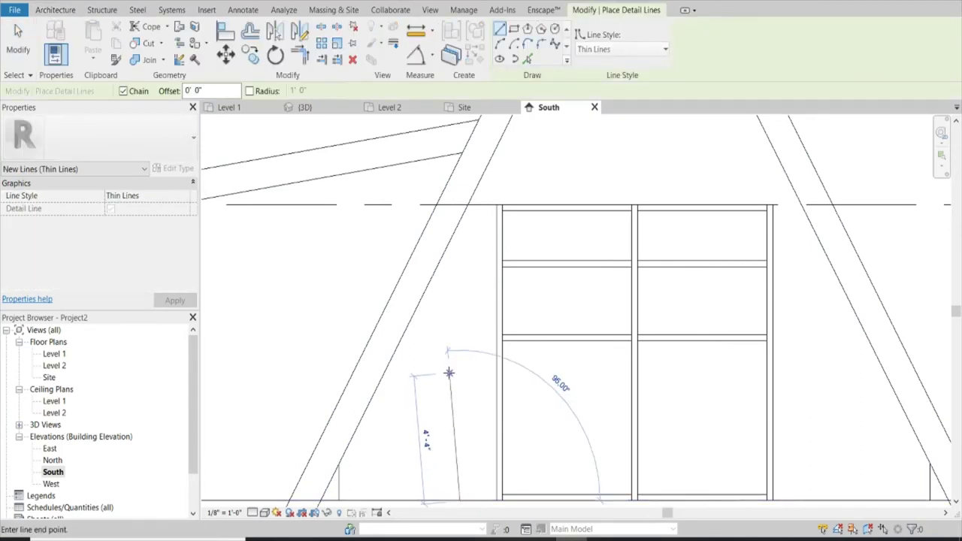
{"action": "left_click", "coordinate": [460, 300]}
{"action": "left_click", "coordinate": [538, 300]}
{"action": "key", "text": "Escape"}
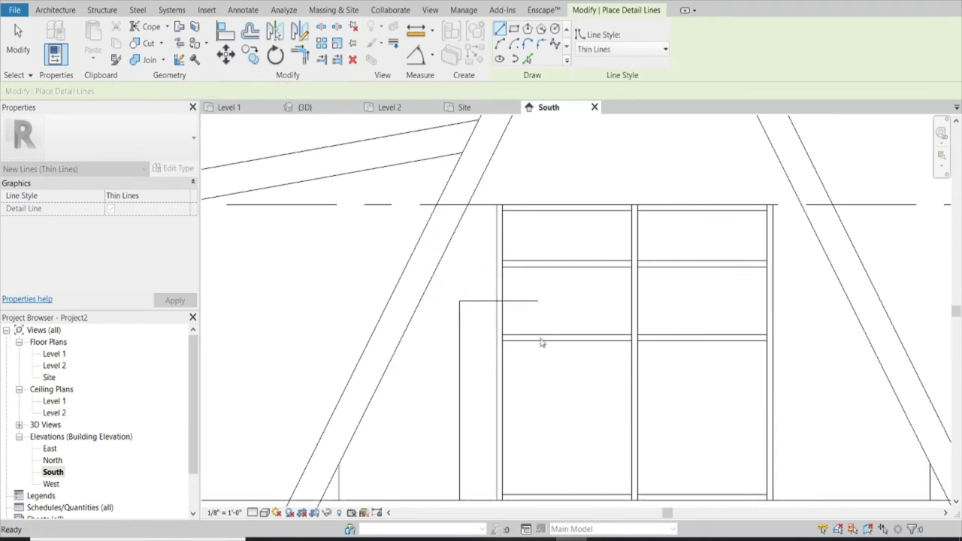
{"action": "key", "text": "Escape"}
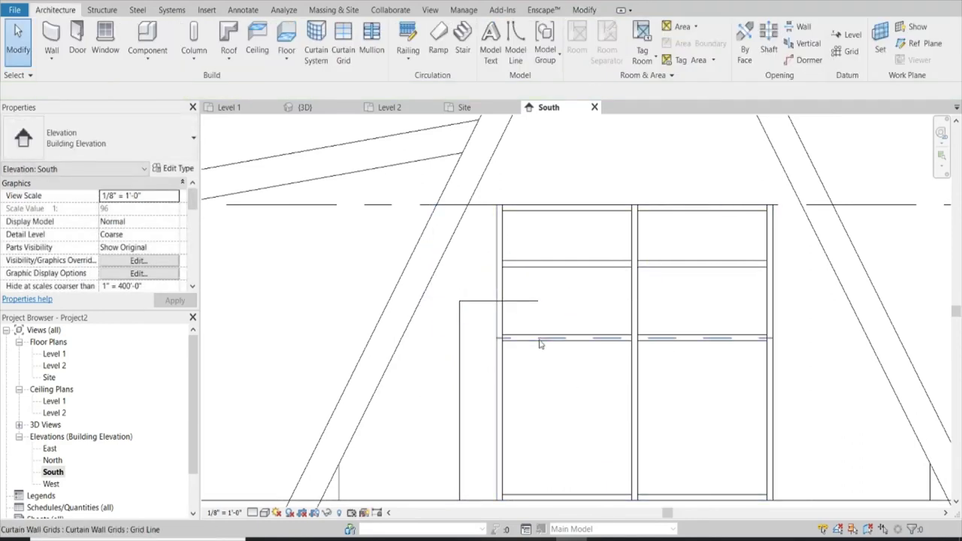
Move the lower grid line up to the helper line's height near the top
{"action": "left_click", "coordinate": [538, 336]}
{"action": "scroll", "coordinate": [538, 336], "scroll_direction": "up", "scroll_amount": 2}
{"action": "key", "text": "m"}
{"action": "key", "text": "v"}
{"action": "scroll", "coordinate": [541, 353], "scroll_direction": "up", "scroll_amount": 2}
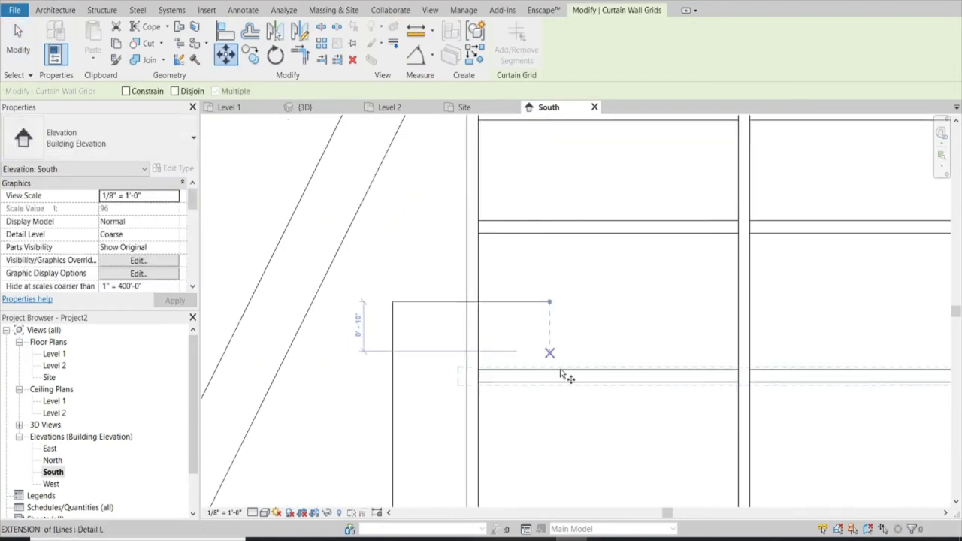
{"action": "left_click", "coordinate": [550, 376]}
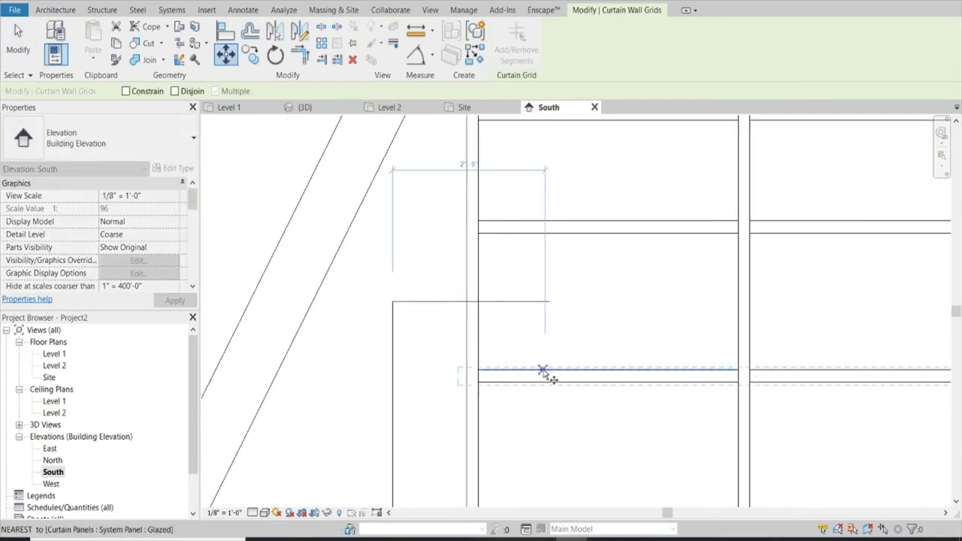
{"action": "left_click", "coordinate": [549, 301]}
{"action": "scroll", "coordinate": [536, 316], "scroll_direction": "down", "scroll_amount": 2}
{"action": "key", "text": "Escape"}
Delete the temporary horizontal helper line
{"action": "left_click", "coordinate": [458, 323]}
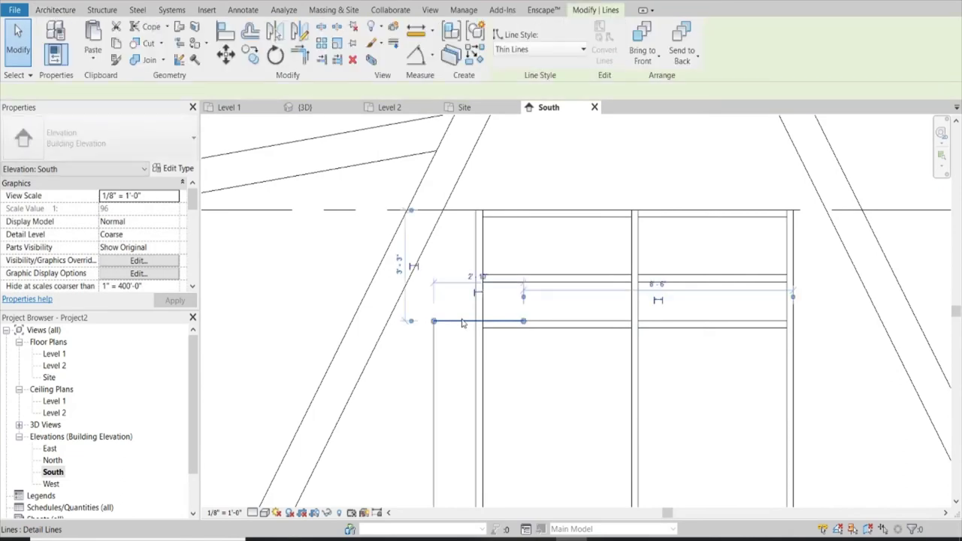
{"action": "key", "text": "Delete"}
{"action": "scroll", "coordinate": [440, 389], "scroll_direction": "down", "scroll_amount": 2}
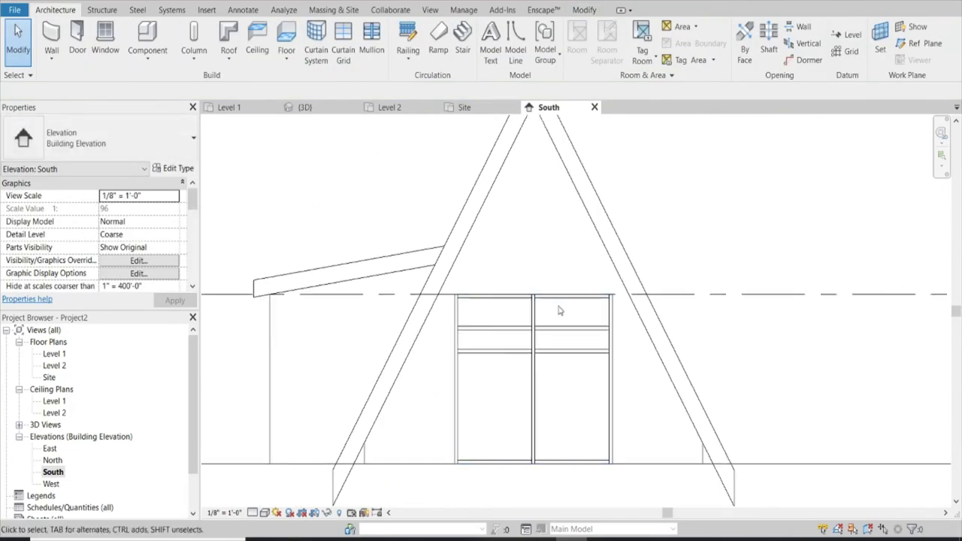
{"action": "scroll", "coordinate": [526, 331], "scroll_direction": "up", "scroll_amount": 2}
{"action": "scroll", "coordinate": [463, 323], "scroll_direction": "down", "scroll_amount": 2}
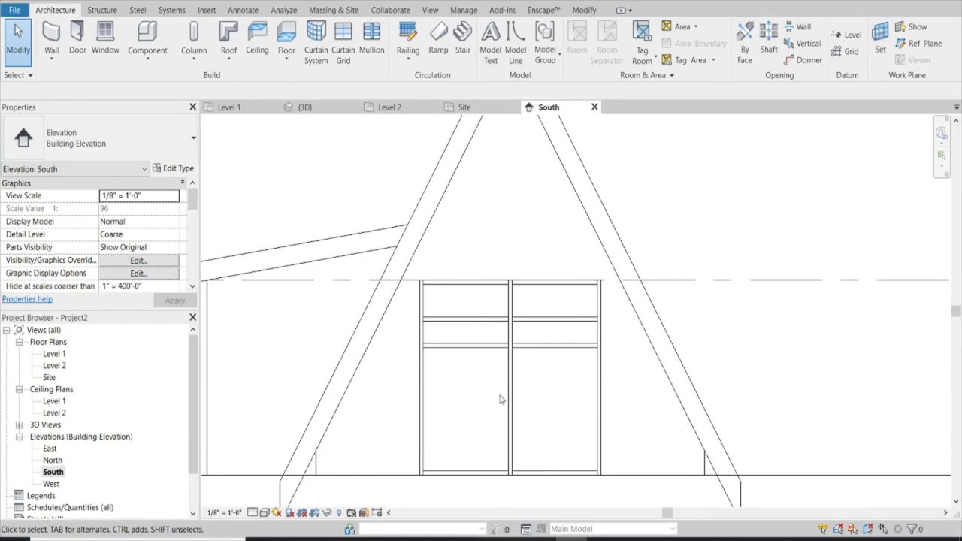
{"action": "scroll", "coordinate": [482, 364], "scroll_direction": "up", "scroll_amount": 2}
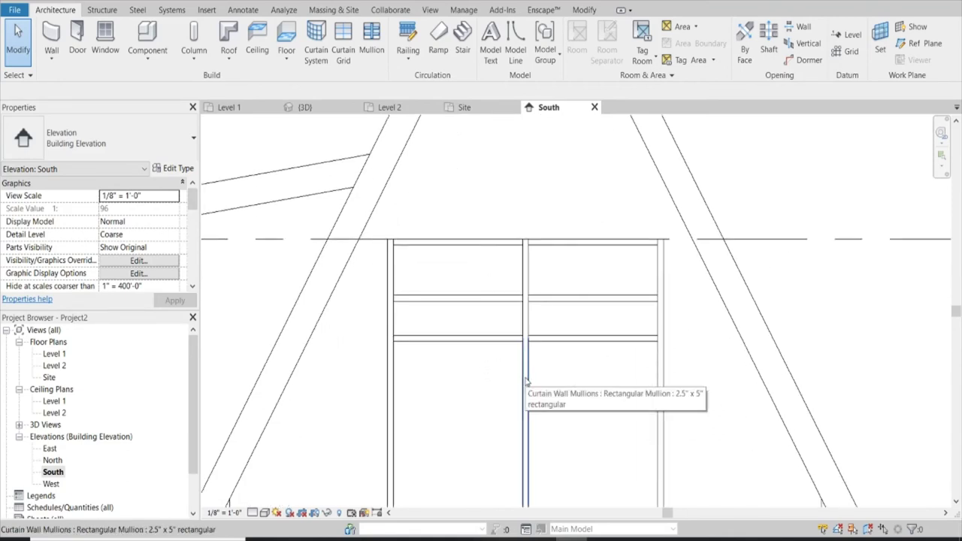
Select the upper horizontal curtain grid line, not its mullion, and delete it
{"action": "left_click", "coordinate": [505, 299]}
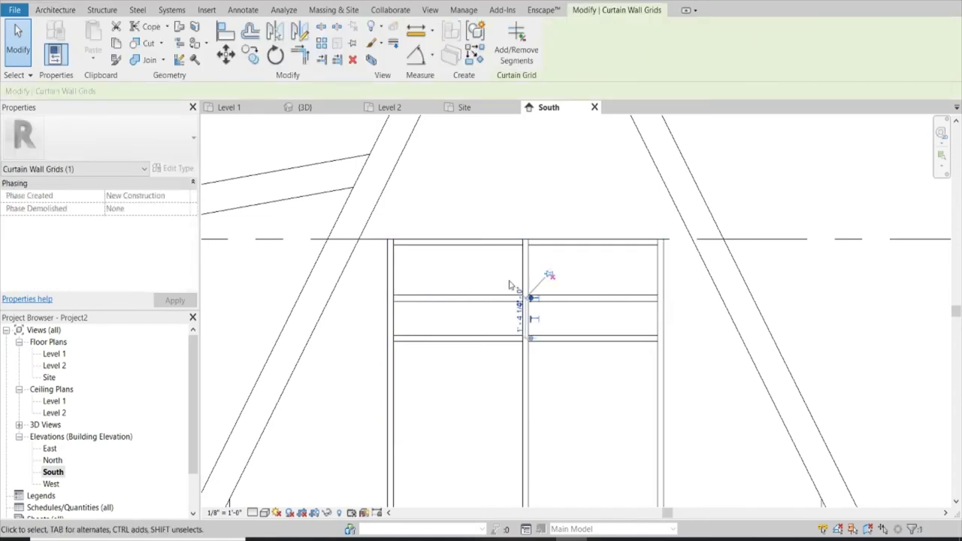
{"action": "key", "text": "Escape"}
{"action": "left_click", "coordinate": [473, 298]}
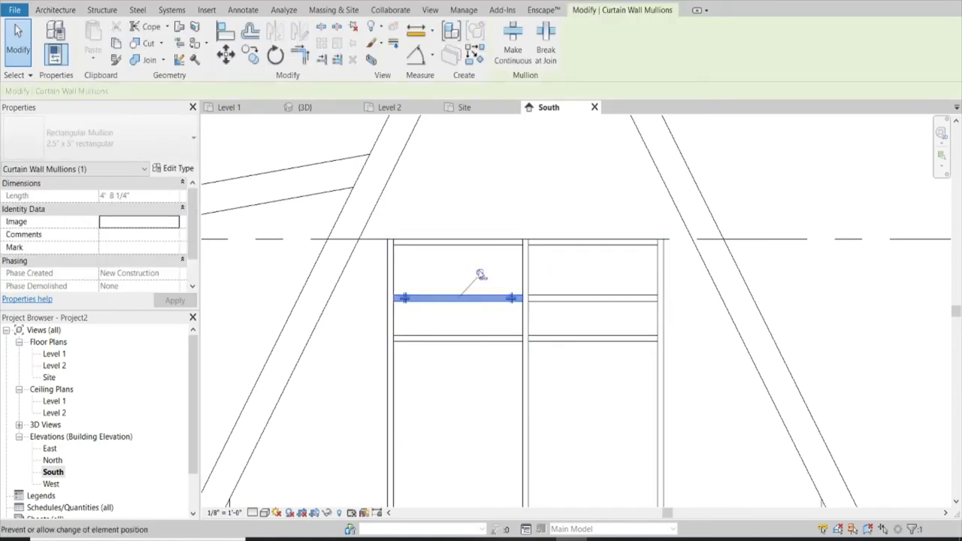
{"action": "key", "text": "Escape"}
{"action": "left_click", "coordinate": [563, 299]}
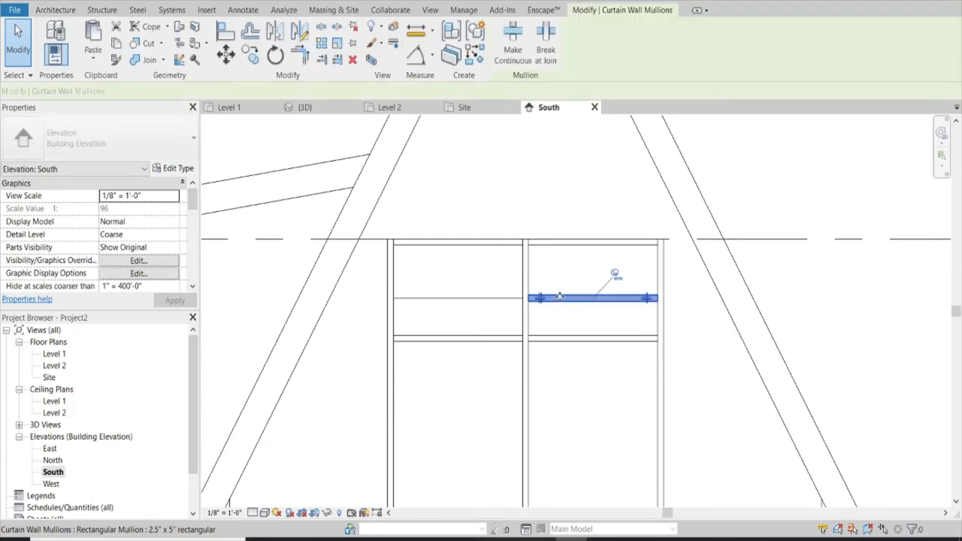
{"action": "key", "text": "Escape"}
{"action": "left_click", "coordinate": [555, 299]}
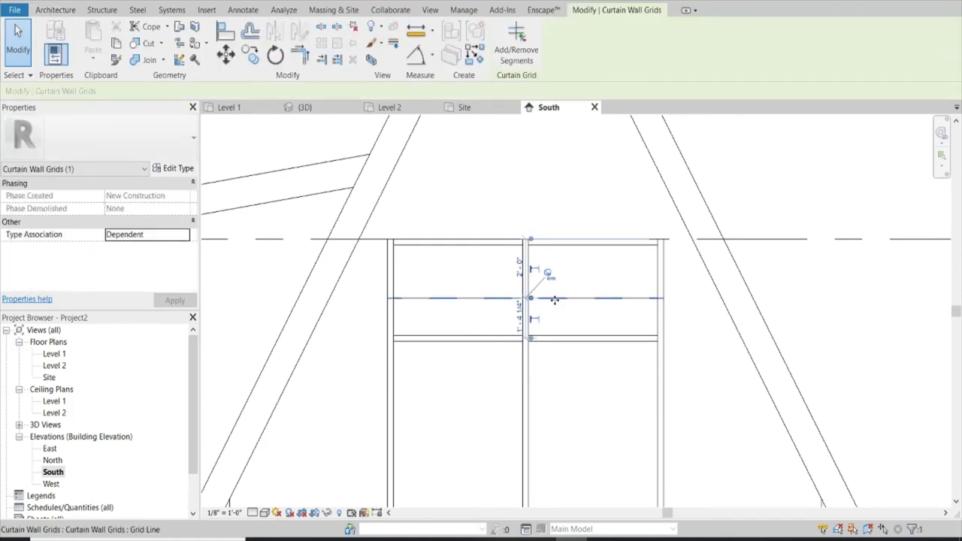
{"action": "key", "text": "Delete"}
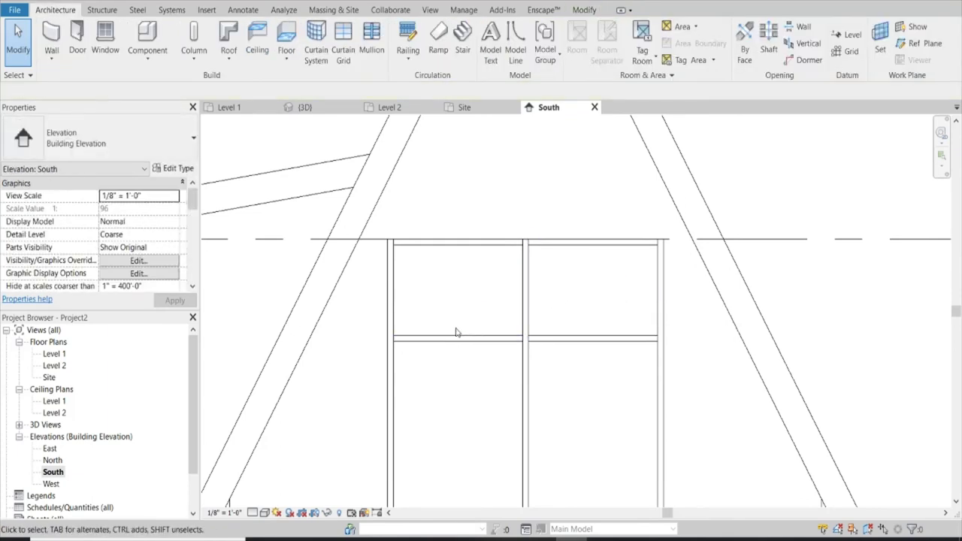
{"action": "scroll", "coordinate": [455, 333], "scroll_direction": "down", "scroll_amount": 3}
{"action": "scroll", "coordinate": [469, 348], "scroll_direction": "up", "scroll_amount": 2}
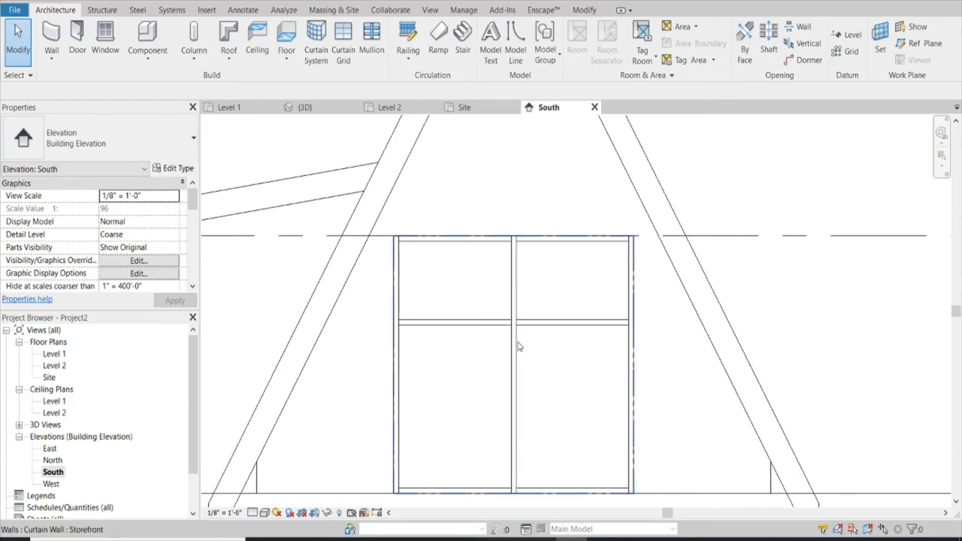
Unpin the vertical grid and drag it left to about 3'-1" from the storefront edge
{"action": "left_click", "coordinate": [515, 346]}
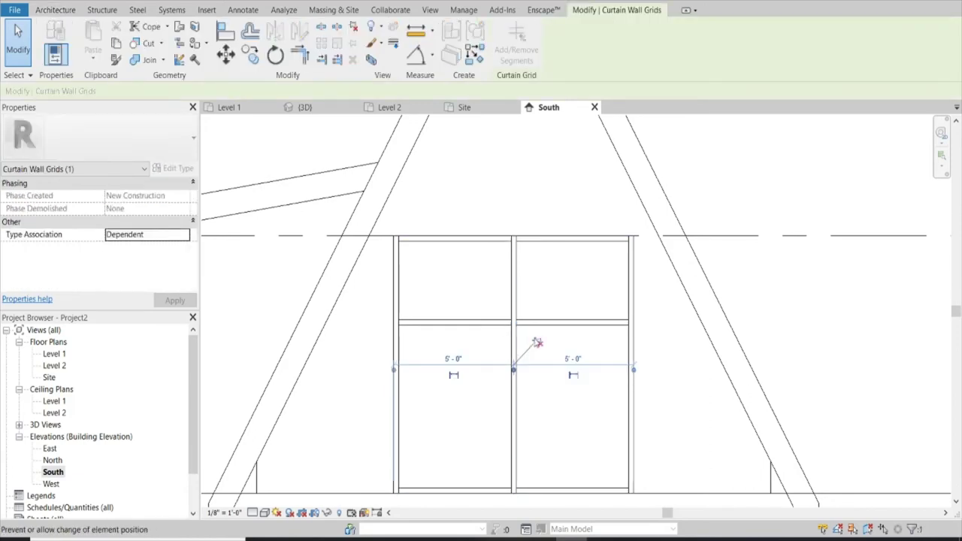
{"action": "left_click", "coordinate": [538, 343]}
{"action": "left_click_drag", "start_coordinate": [500, 340], "coordinate": [466, 344]}
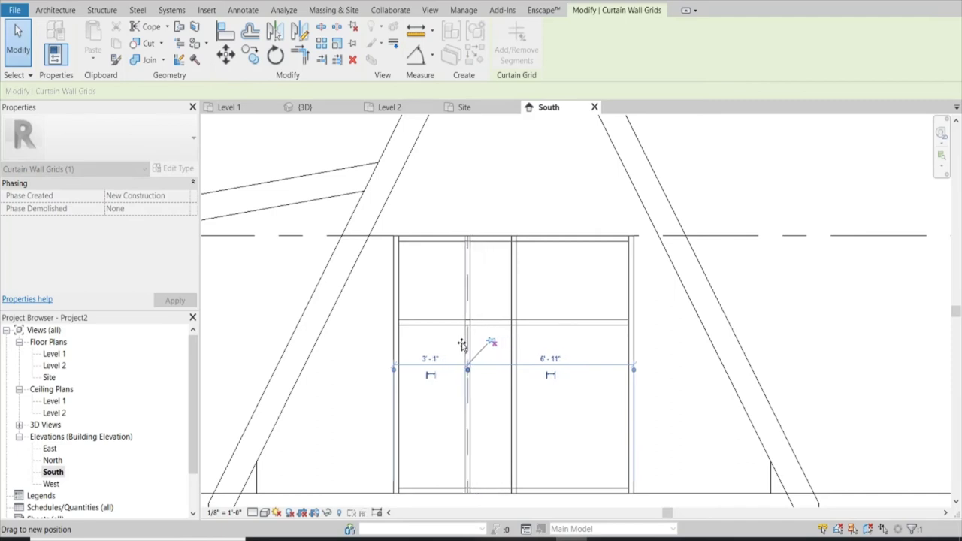
{"action": "left_click_drag", "start_coordinate": [466, 344], "coordinate": [462, 344]}
{"action": "left_click", "coordinate": [679, 392]}
{"action": "scroll", "coordinate": [533, 285], "scroll_direction": "down", "scroll_amount": 2}
{"action": "scroll", "coordinate": [533, 285], "scroll_direction": "down", "scroll_amount": 1}
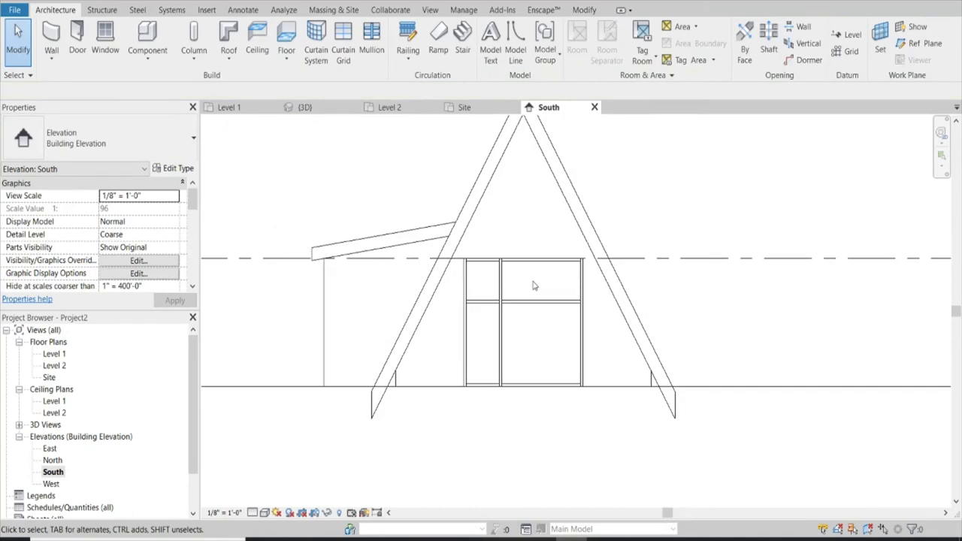
{"action": "scroll", "coordinate": [540, 276], "scroll_direction": "up", "scroll_amount": 2}
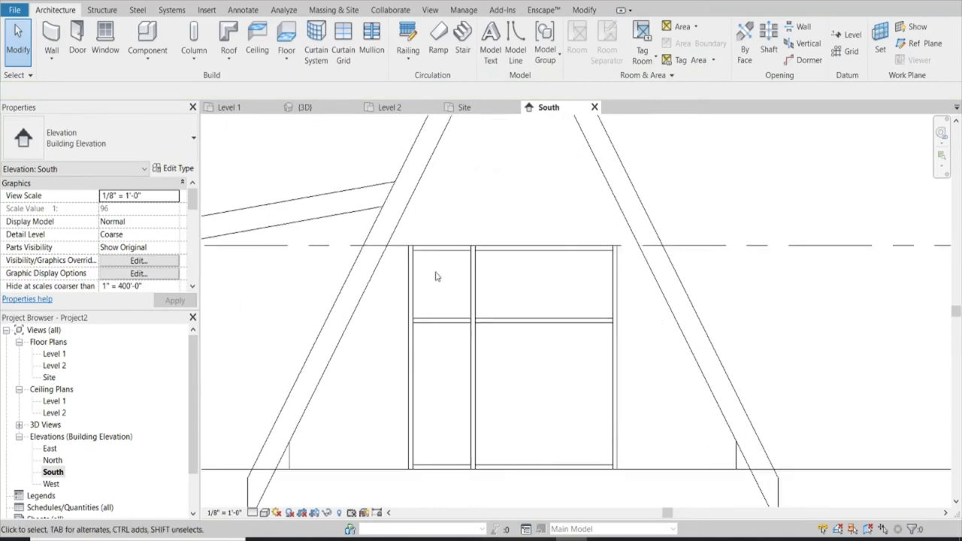
{"action": "scroll", "coordinate": [485, 290], "scroll_direction": "down", "scroll_amount": 2}
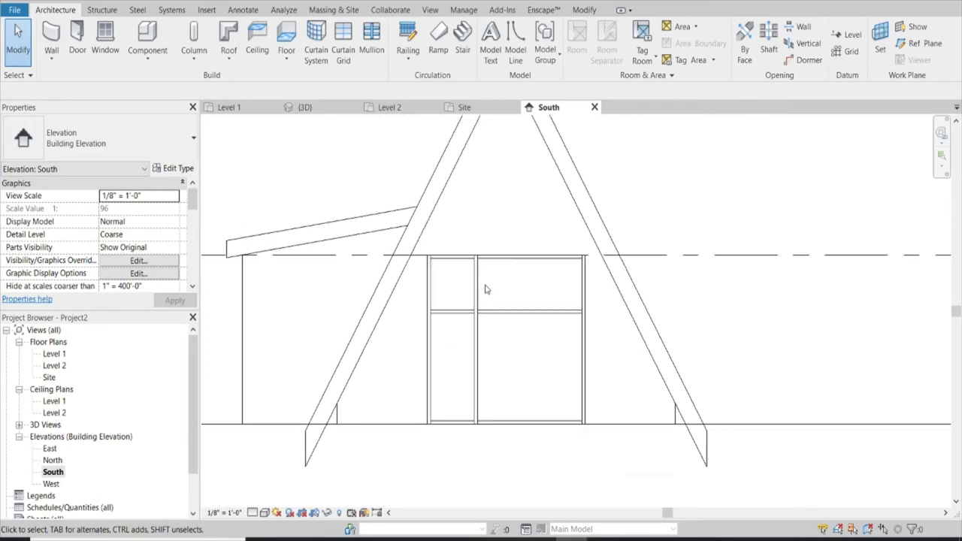
{"action": "scroll", "coordinate": [484, 293], "scroll_direction": "down", "scroll_amount": 1}
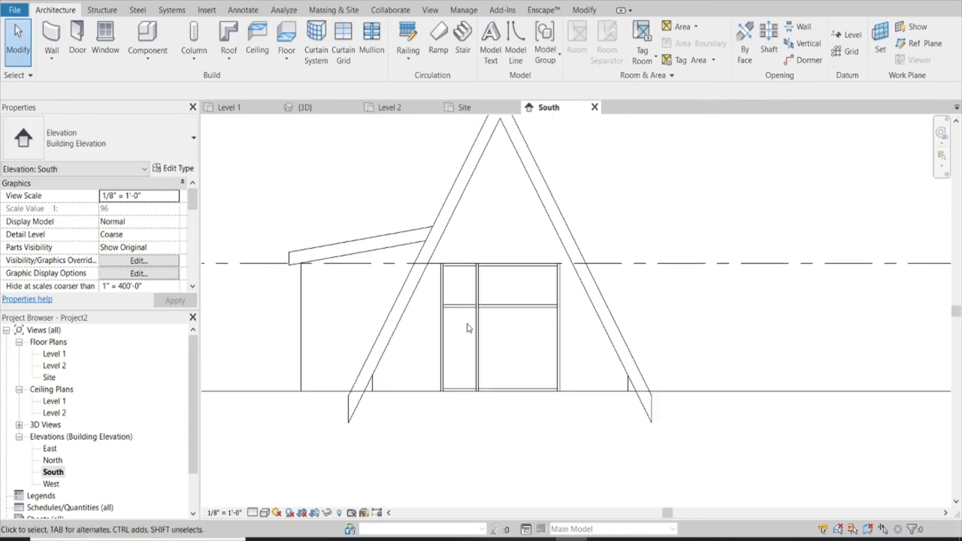
{"action": "key", "text": "Tab"}
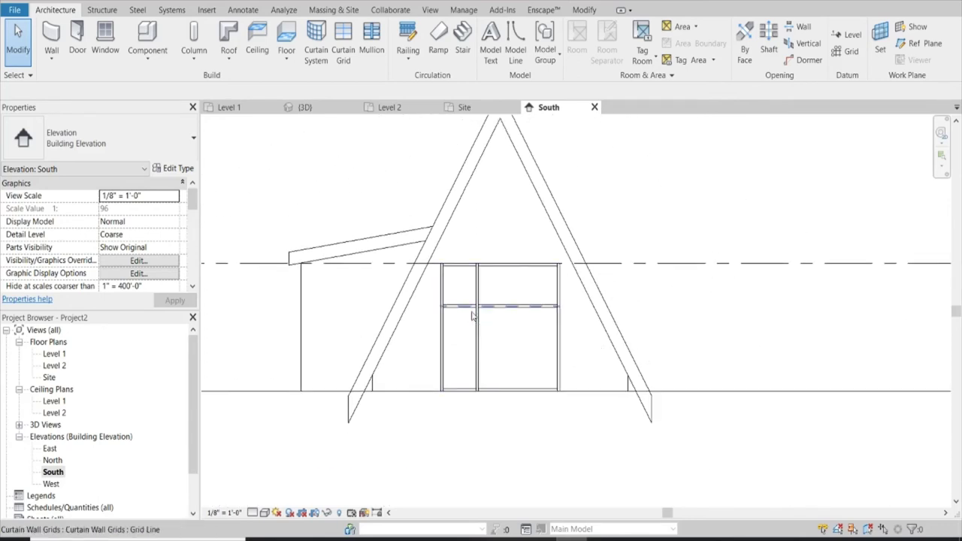
Select the narrow lower-left curtain panel and open its type properties
{"action": "key", "text": "Tab"}
{"action": "left_click", "coordinate": [475, 317]}
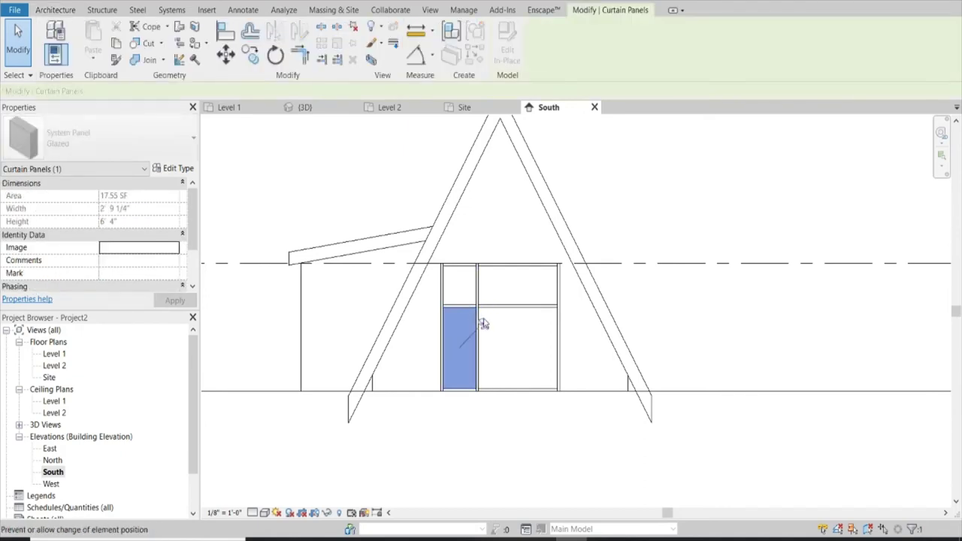
{"action": "left_click", "coordinate": [171, 146]}
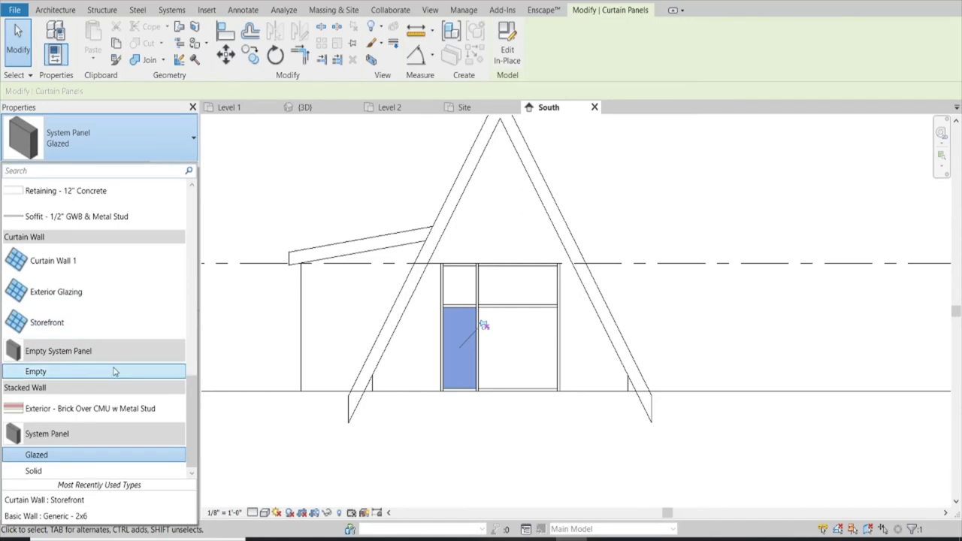
{"action": "left_click", "coordinate": [150, 143]}
{"action": "left_click", "coordinate": [173, 169]}
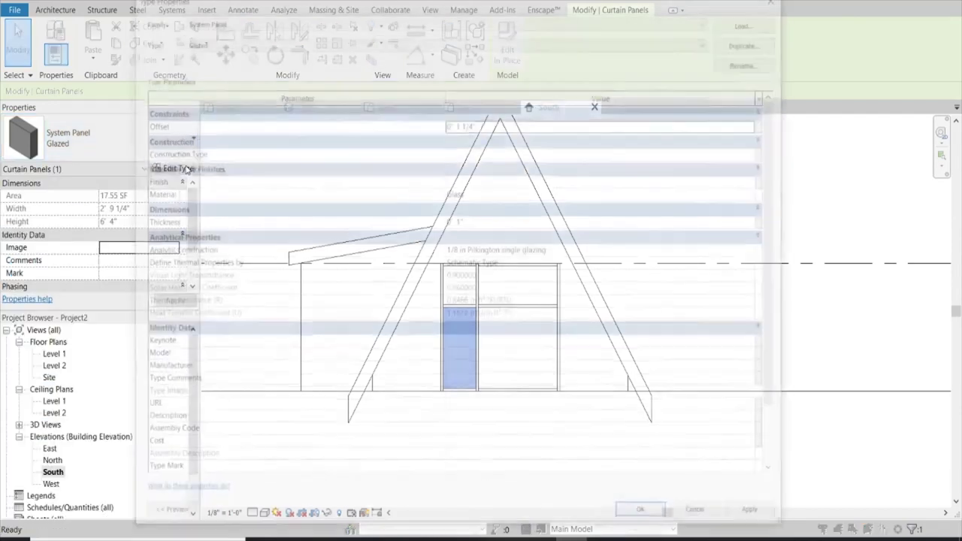
Load Door-Curtain-Wall-Single-Glass.rfa from the Doors library and apply it to the panel
{"action": "left_click", "coordinate": [760, 20]}
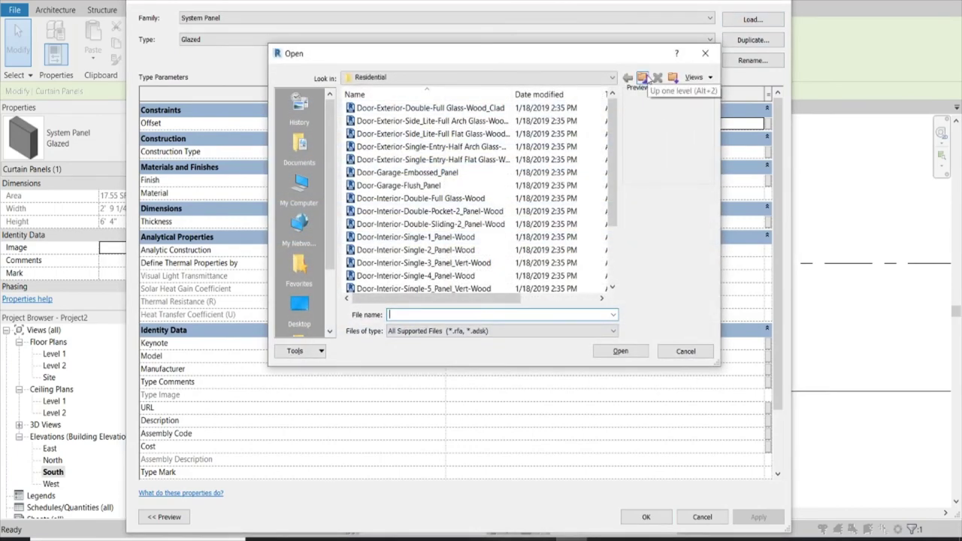
{"action": "left_click", "coordinate": [645, 78]}
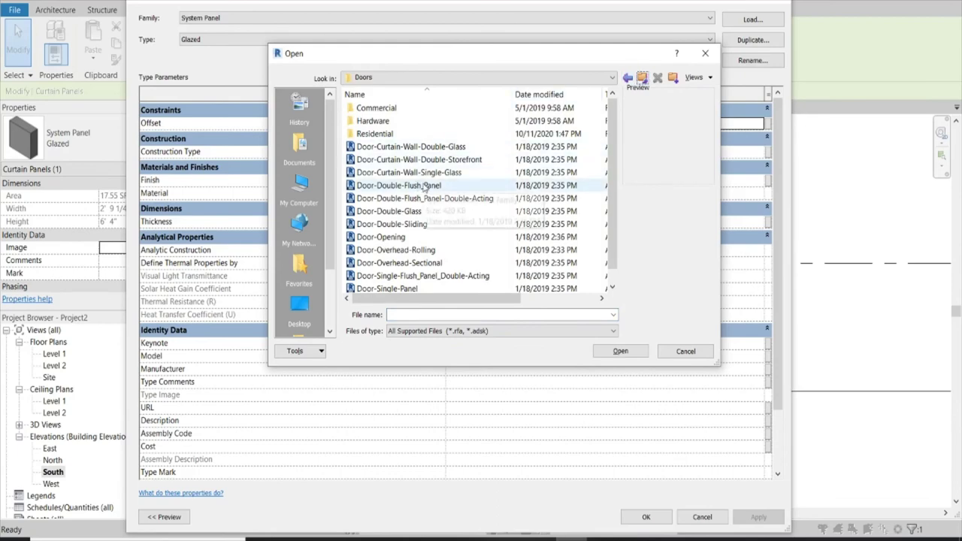
{"action": "left_click", "coordinate": [444, 172]}
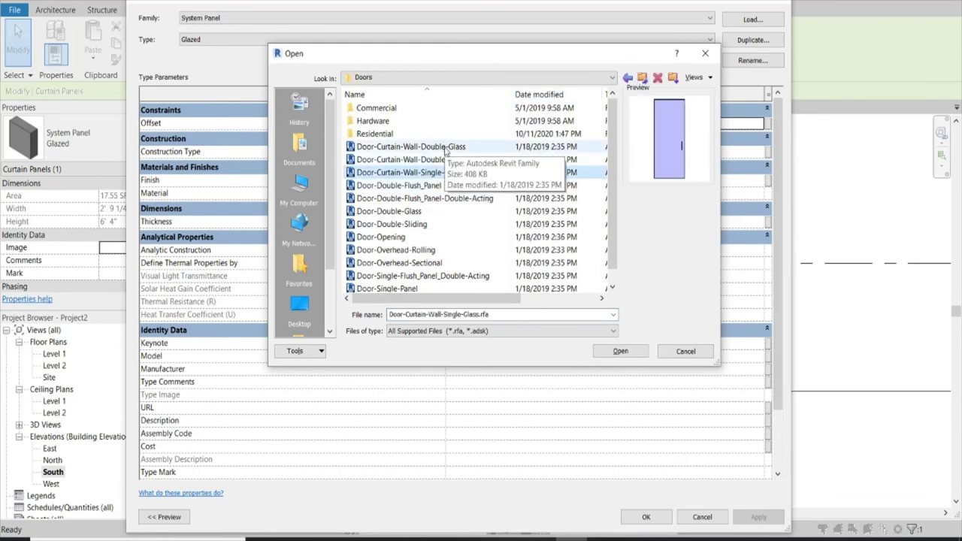
{"action": "left_click", "coordinate": [446, 147]}
{"action": "key", "text": "Down"}
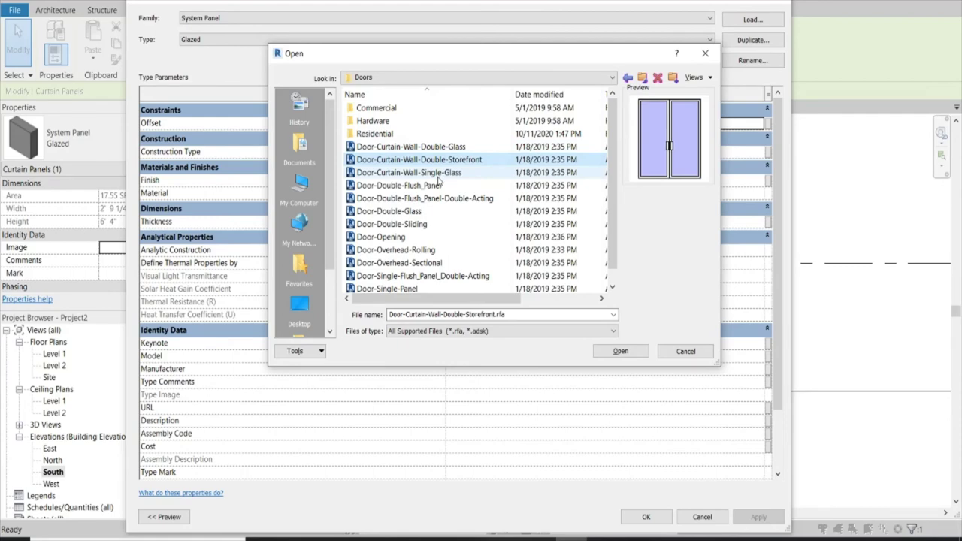
{"action": "left_click", "coordinate": [439, 175]}
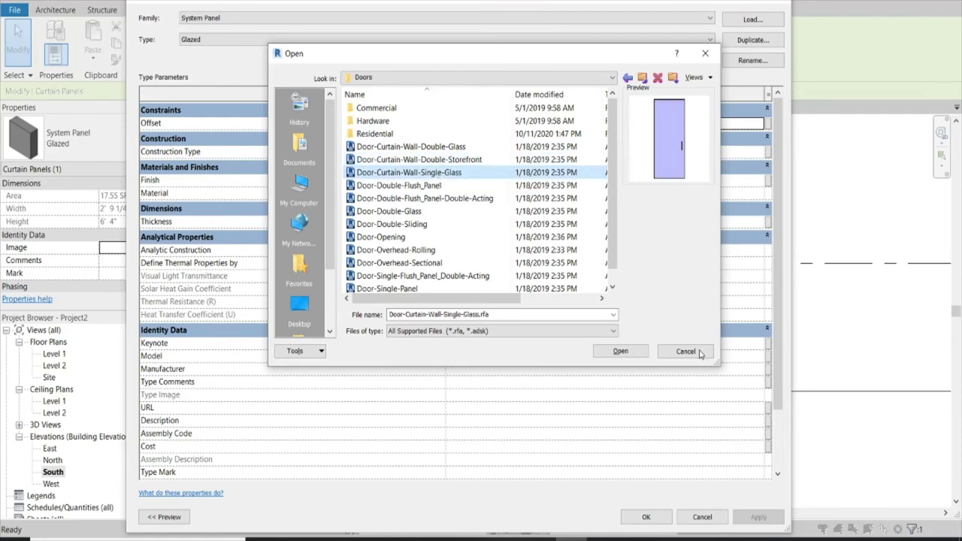
{"action": "left_click", "coordinate": [620, 351]}
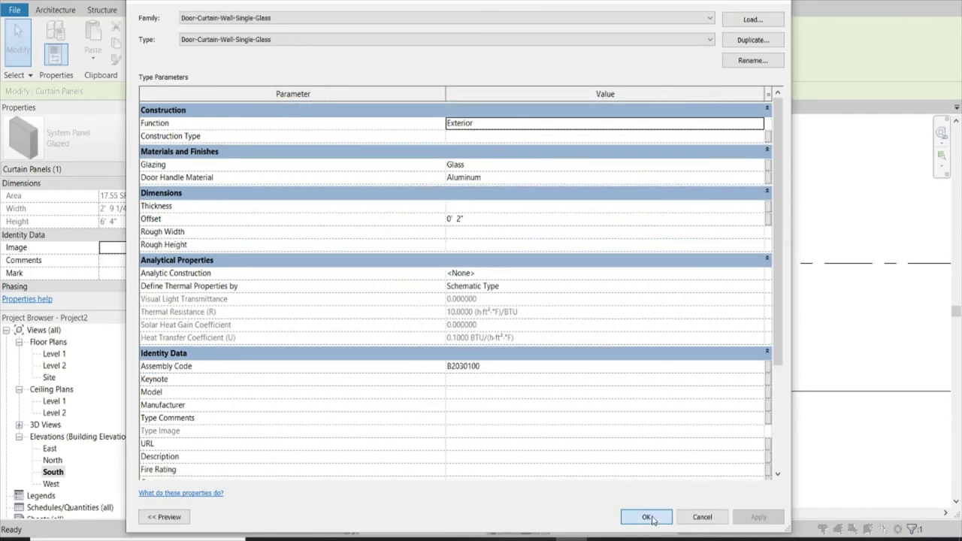
{"action": "left_click", "coordinate": [647, 517]}
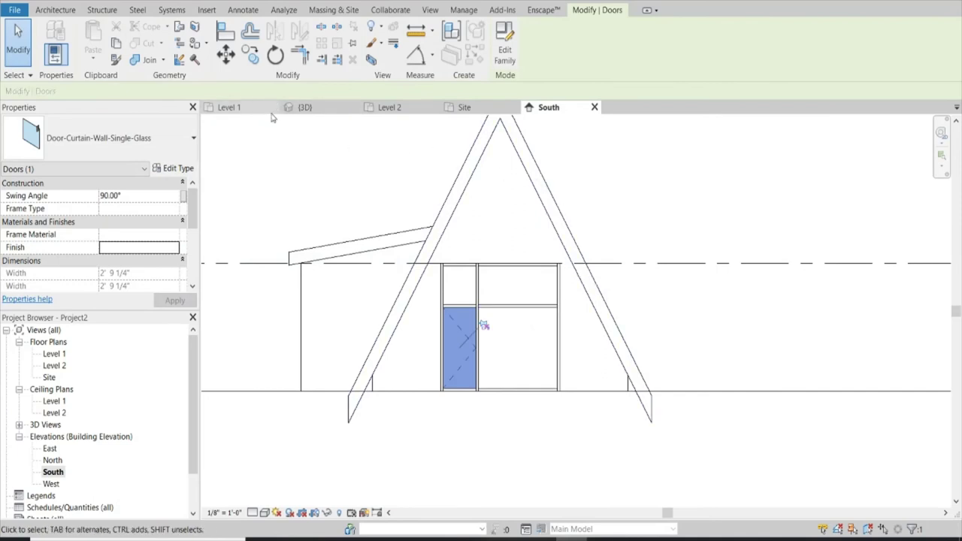
In the Level 1 plan, flip the storefront glass door to swing outward
{"action": "left_click", "coordinate": [229, 108]}
{"action": "scroll", "coordinate": [477, 336], "scroll_direction": "up", "scroll_amount": 2}
{"action": "scroll", "coordinate": [489, 348], "scroll_direction": "up", "scroll_amount": 2}
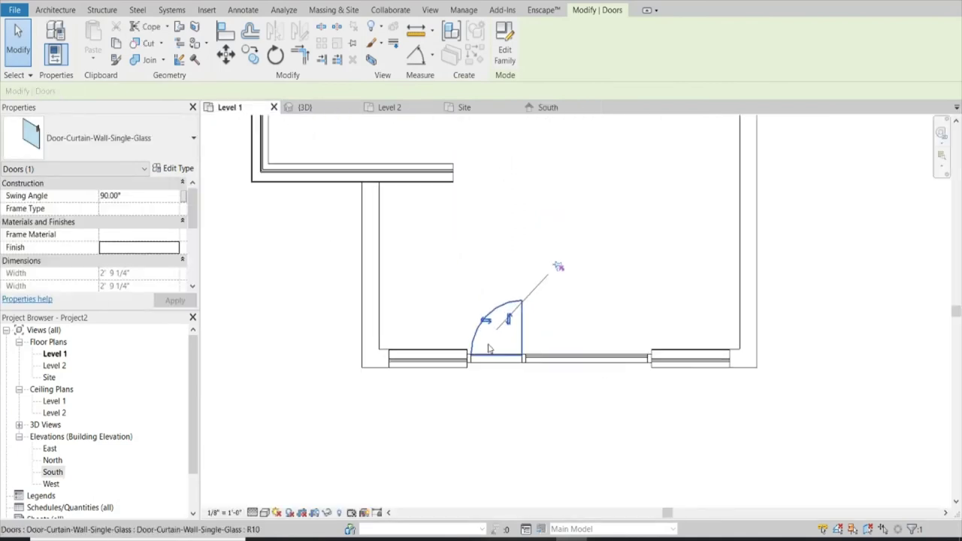
{"action": "left_click", "coordinate": [510, 322]}
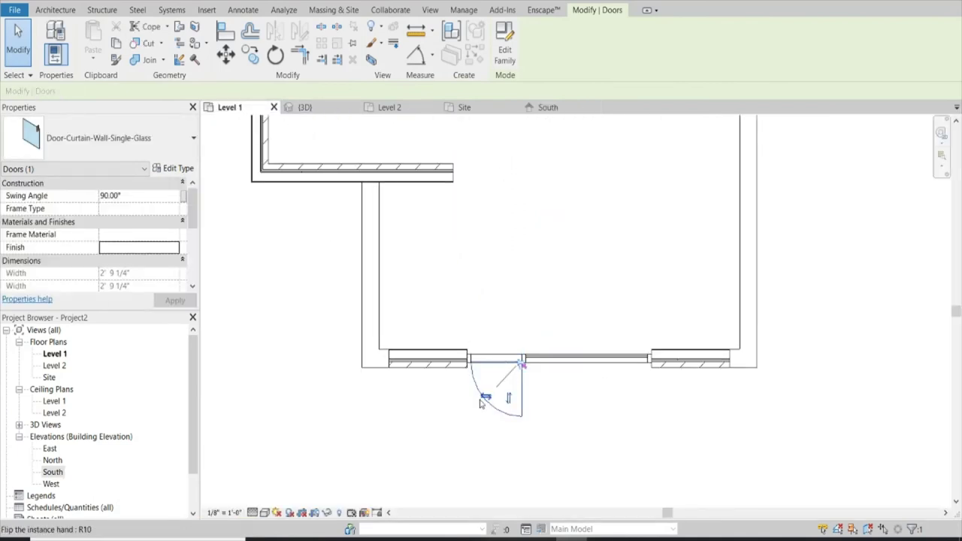
{"action": "scroll", "coordinate": [482, 402], "scroll_direction": "down", "scroll_amount": 5}
{"action": "left_click", "coordinate": [396, 419]}
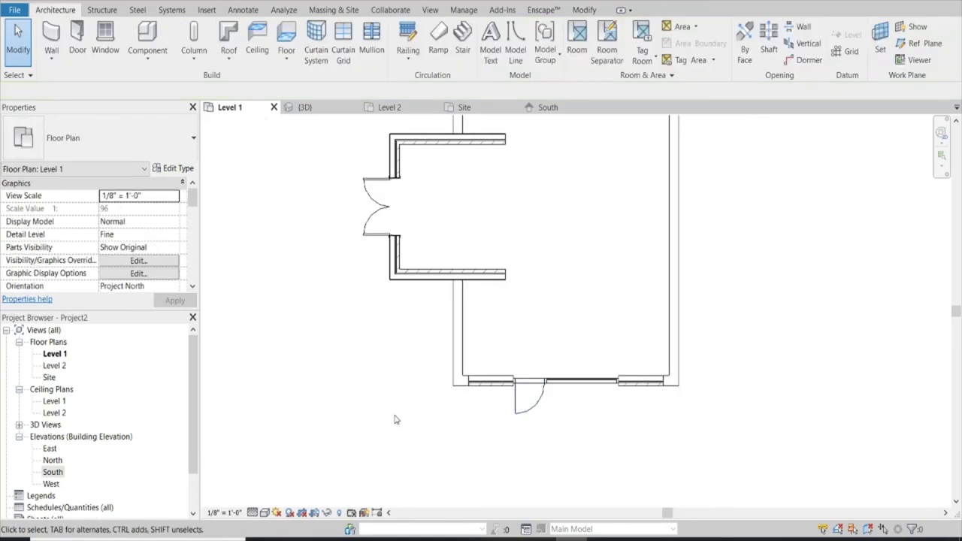
Orbit the 3D view to an angled look at the cabin
{"action": "left_click", "coordinate": [305, 108]}
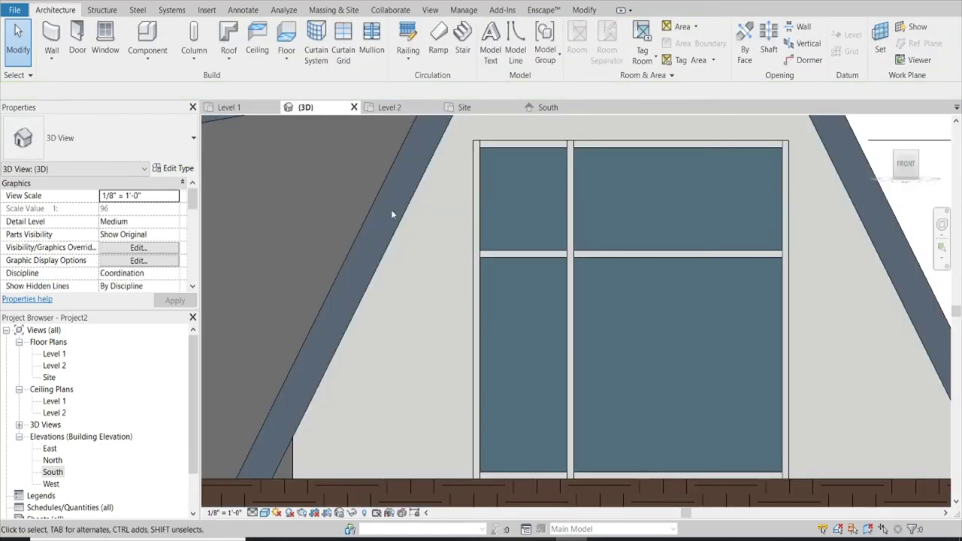
{"action": "scroll", "coordinate": [451, 305], "scroll_direction": "down", "scroll_amount": 4}
{"action": "scroll", "coordinate": [463, 298], "scroll_direction": "down", "scroll_amount": 2}
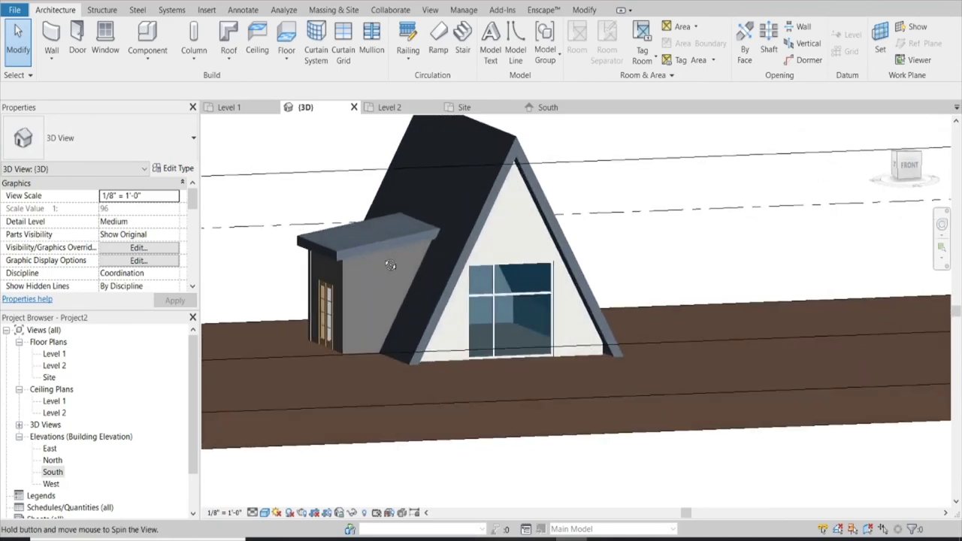
{"action": "middle_click_drag", "start_coordinate": [334, 217], "coordinate": [421, 251], "text": "shift"}
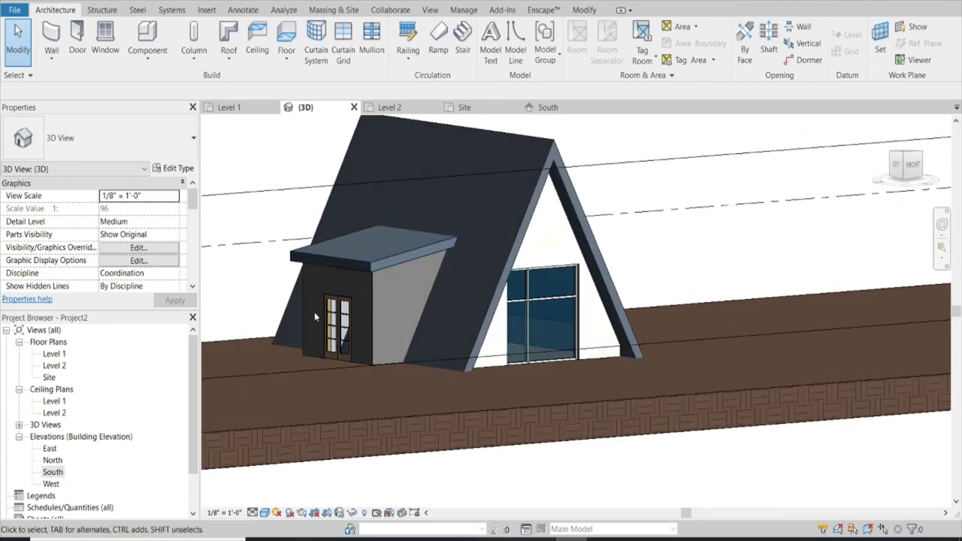
{"action": "scroll", "coordinate": [315, 312], "scroll_direction": "up", "scroll_amount": 2}
{"action": "scroll", "coordinate": [525, 385], "scroll_direction": "down", "scroll_amount": 1}
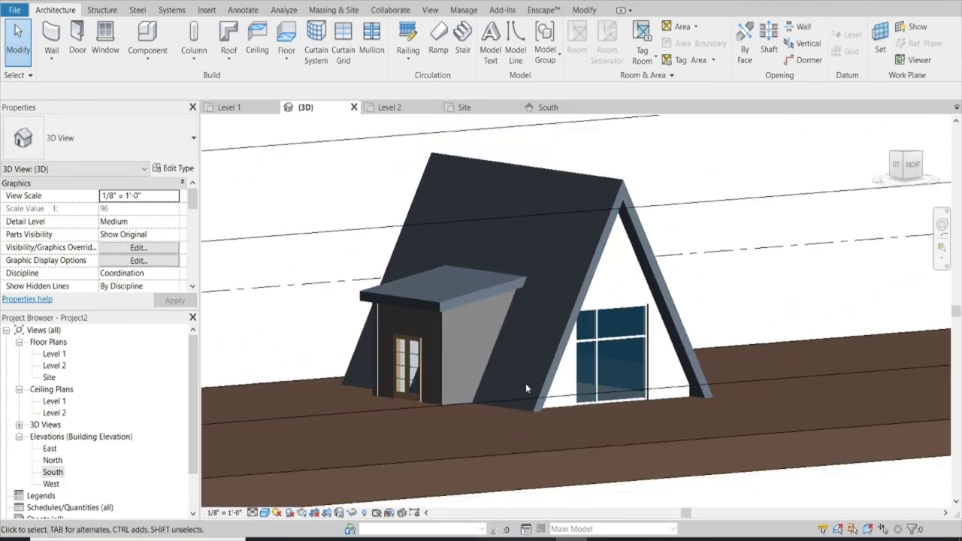
{"action": "scroll", "coordinate": [525, 383], "scroll_direction": "down", "scroll_amount": 1}
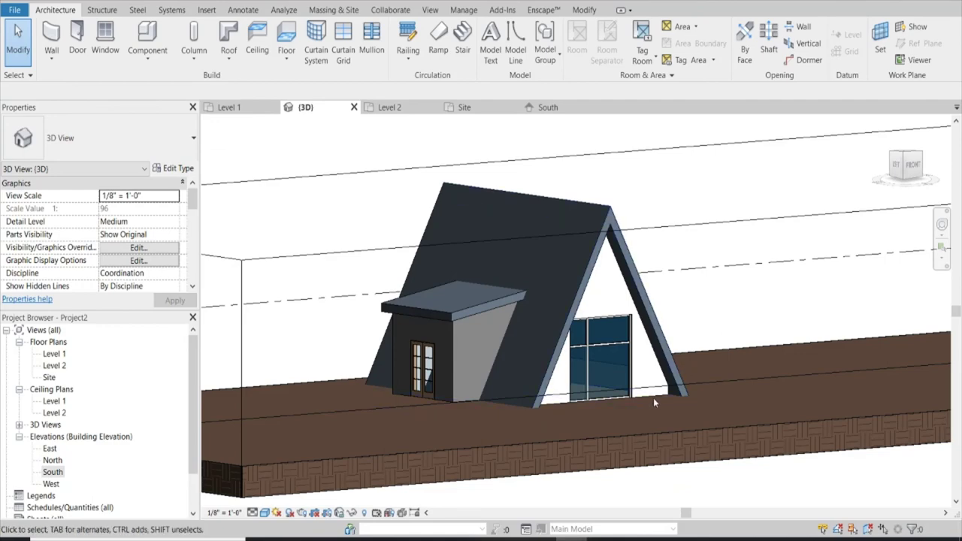
From the Level 1 plan, create an in-place Generic Models component for the porch
{"action": "left_click", "coordinate": [147, 54]}
{"action": "left_click", "coordinate": [151, 112]}
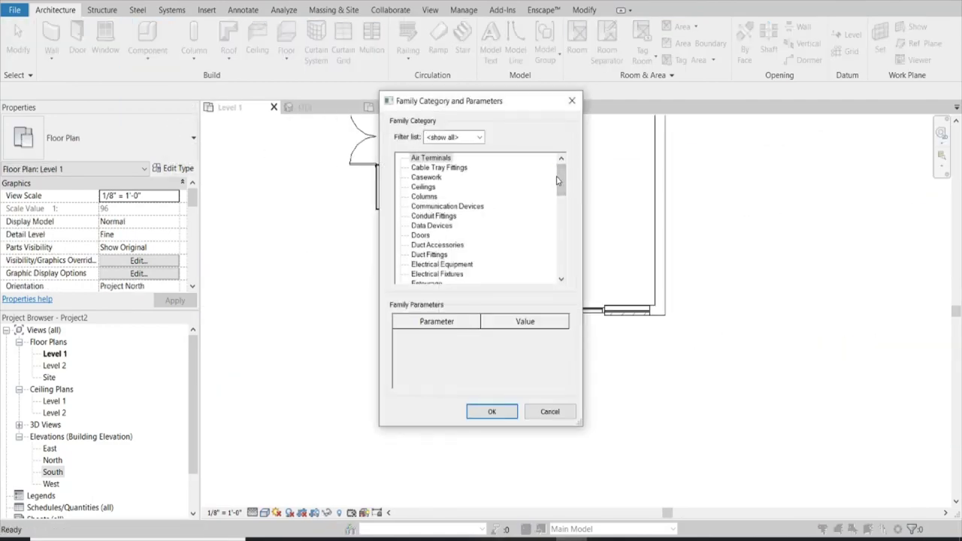
{"action": "scroll", "coordinate": [452, 207], "scroll_direction": "down", "scroll_amount": 1}
{"action": "scroll", "coordinate": [453, 208], "scroll_direction": "down", "scroll_amount": 2}
{"action": "scroll", "coordinate": [452, 208], "scroll_direction": "down", "scroll_amount": 1}
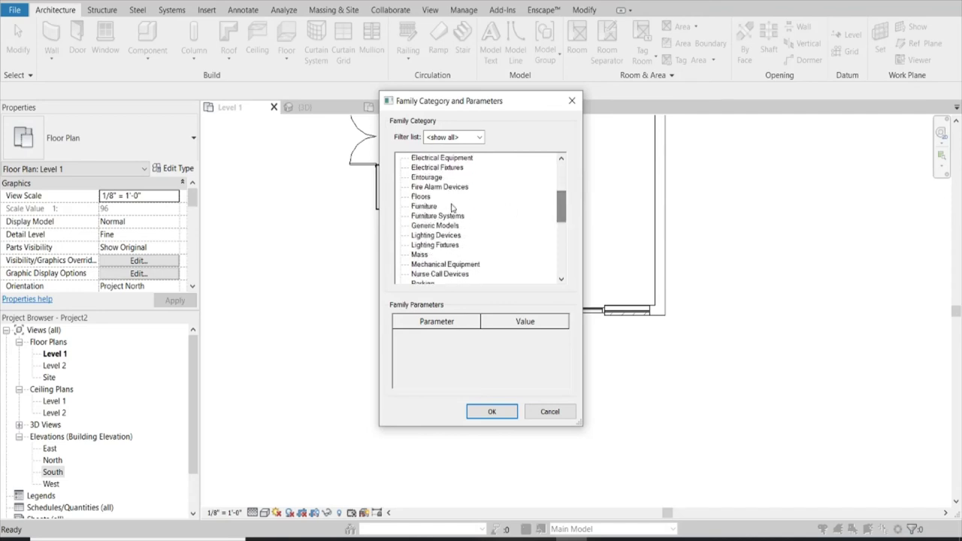
{"action": "left_click", "coordinate": [485, 413]}
{"action": "type", "text": "porch"}
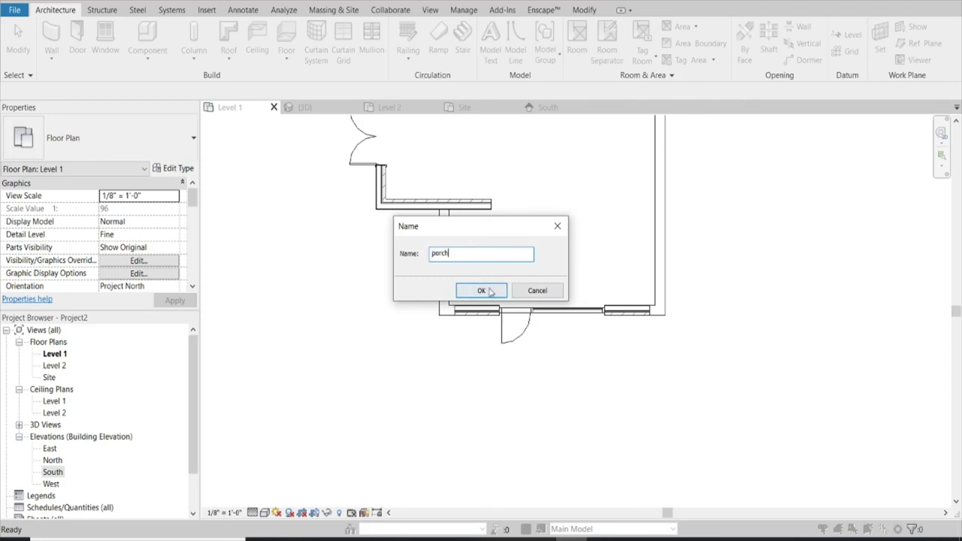
{"action": "left_click", "coordinate": [489, 292]}
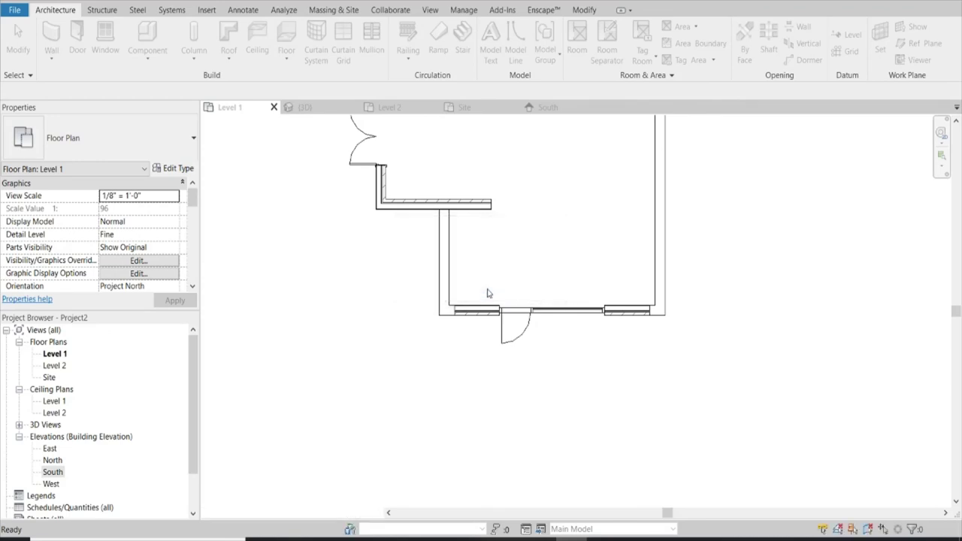
Sketch a closed rectangular extrusion outline, about 21'-5 1/8" by 11'-6", before the storefront
{"action": "left_click", "coordinate": [107, 41]}
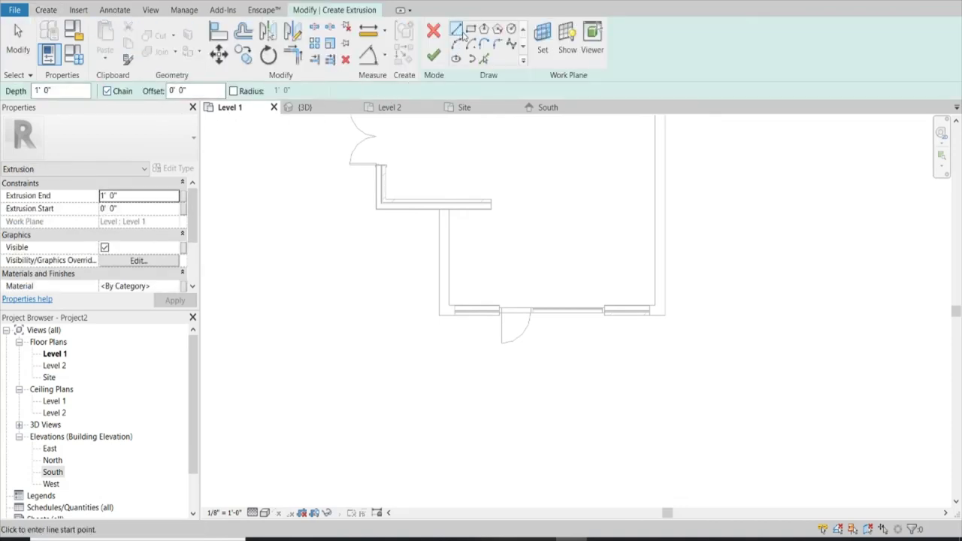
{"action": "left_click", "coordinate": [439, 316]}
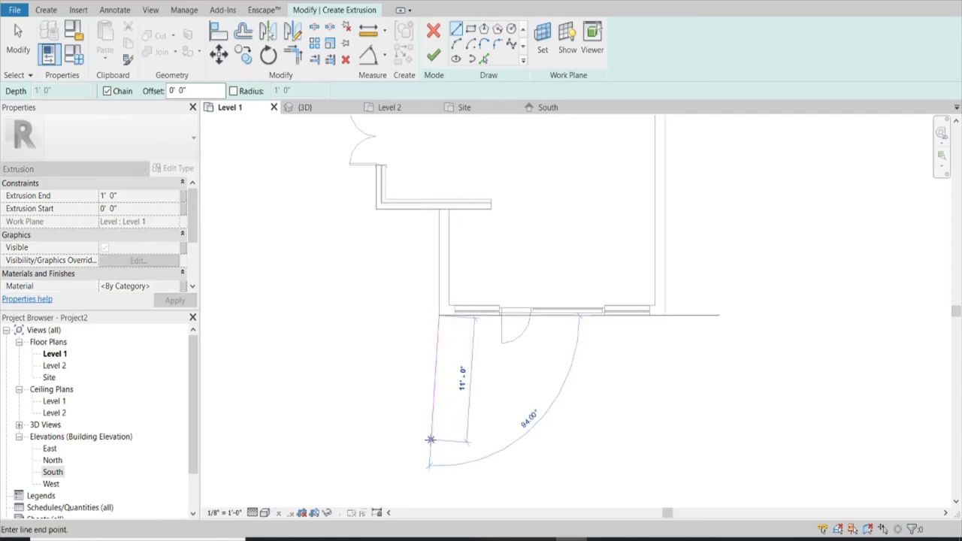
{"action": "left_click", "coordinate": [438, 445]}
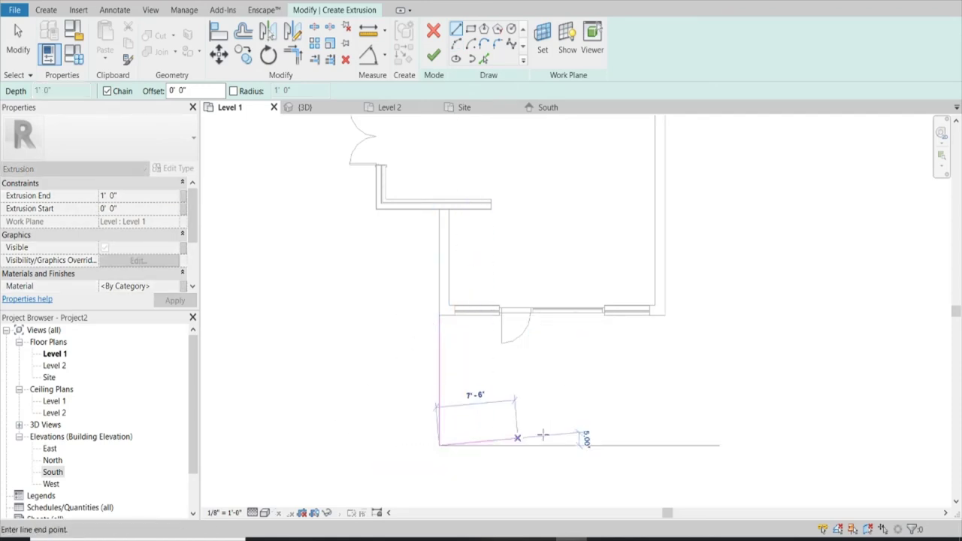
{"action": "left_click", "coordinate": [665, 445]}
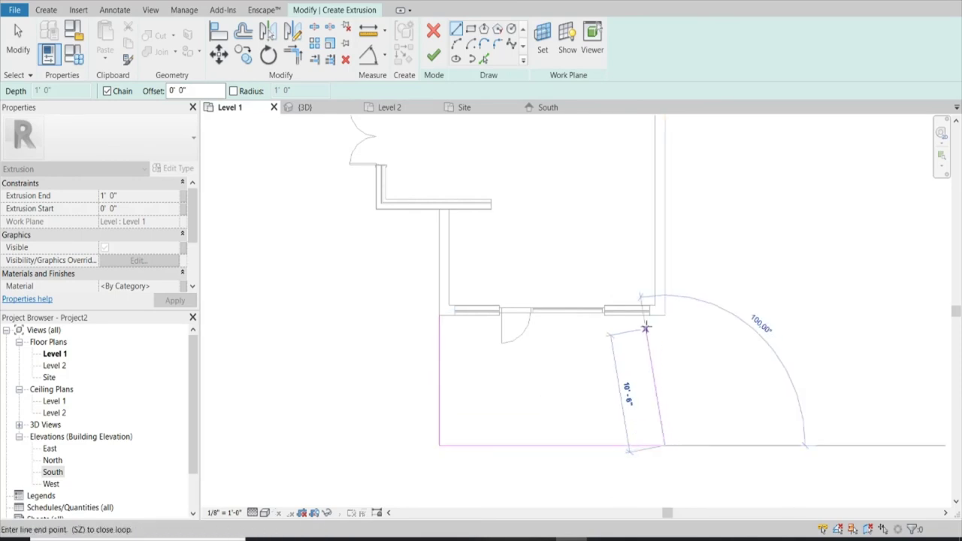
{"action": "left_click", "coordinate": [664, 315]}
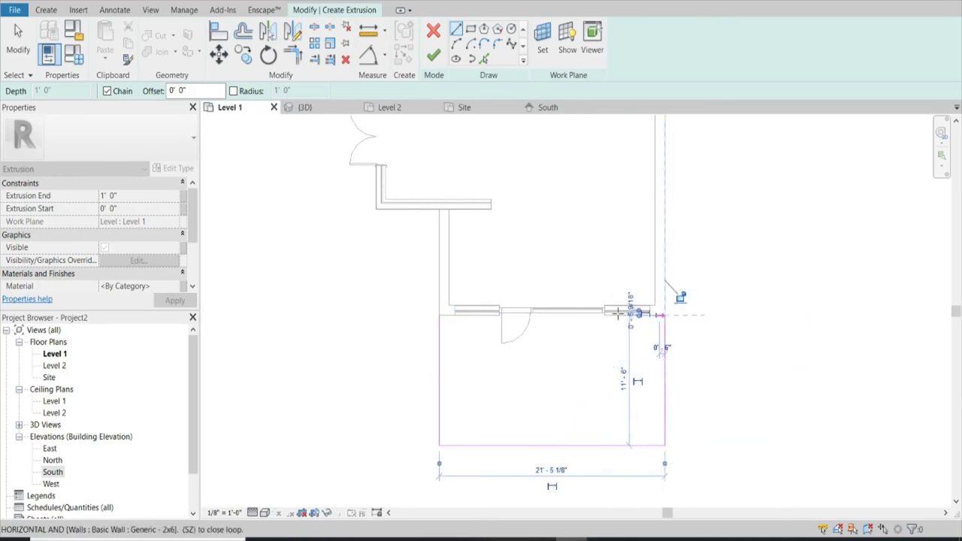
{"action": "left_click", "coordinate": [439, 315]}
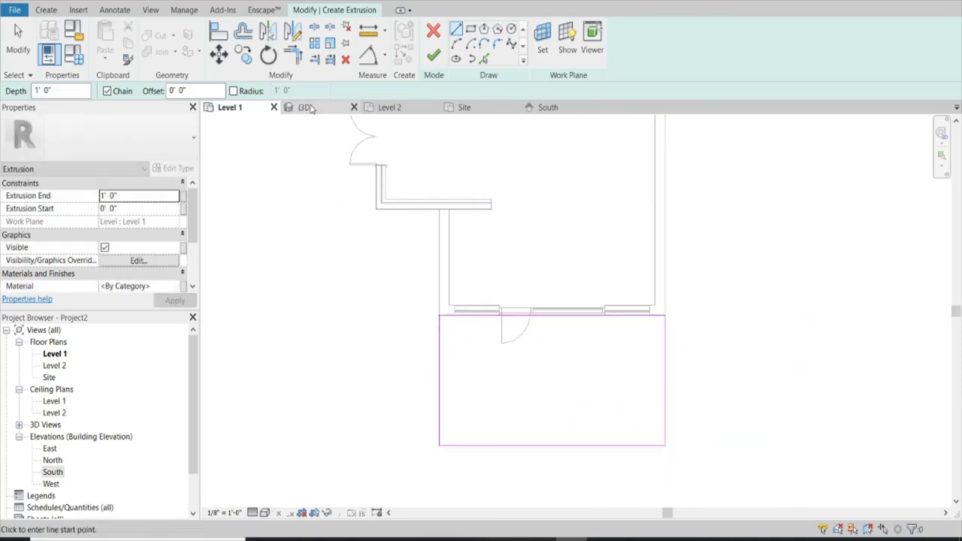
{"action": "left_click", "coordinate": [305, 107]}
{"action": "scroll", "coordinate": [759, 451], "scroll_direction": "up", "scroll_amount": 2}
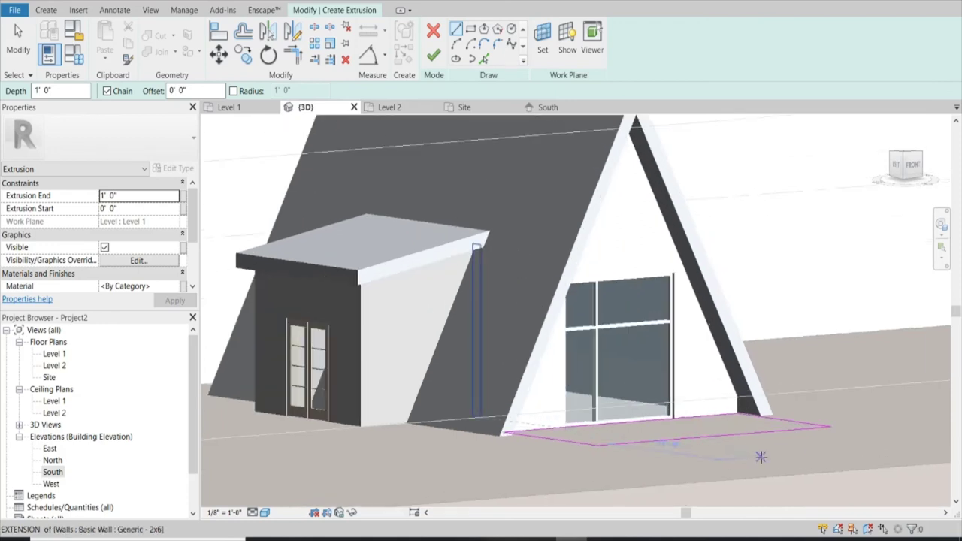
Finish the sketch as a solid porch slab and drag its bottom down to about 1' thick
{"action": "left_click", "coordinate": [433, 57]}
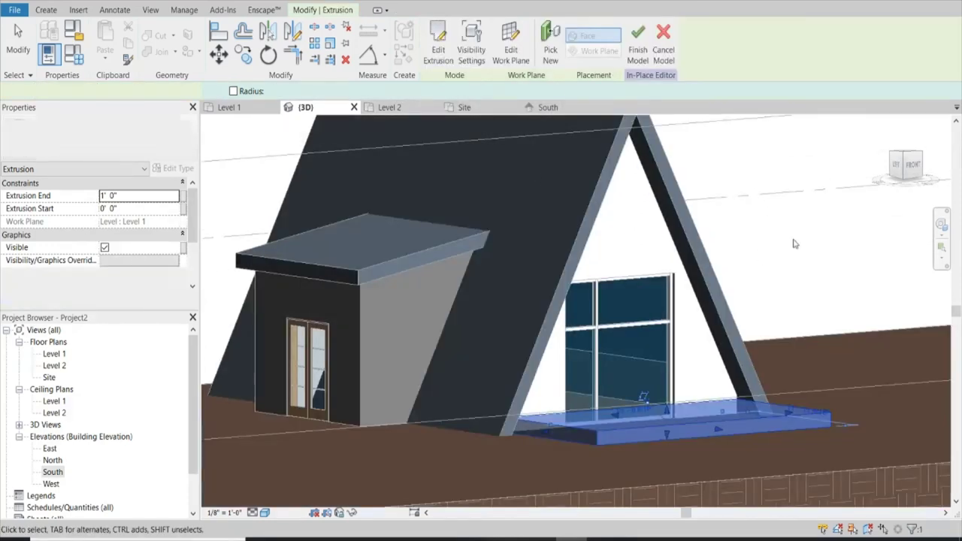
{"action": "left_click", "coordinate": [609, 442]}
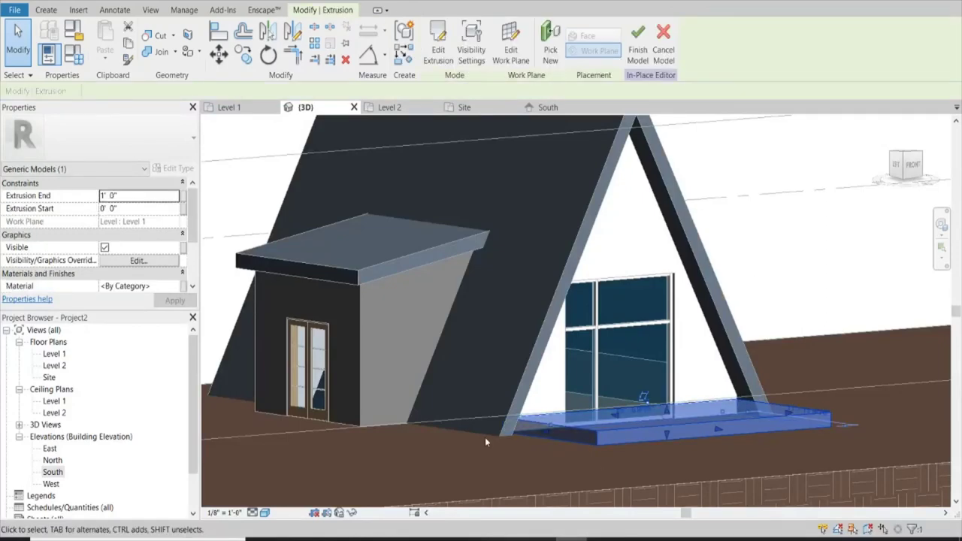
{"action": "left_click", "coordinate": [104, 197]}
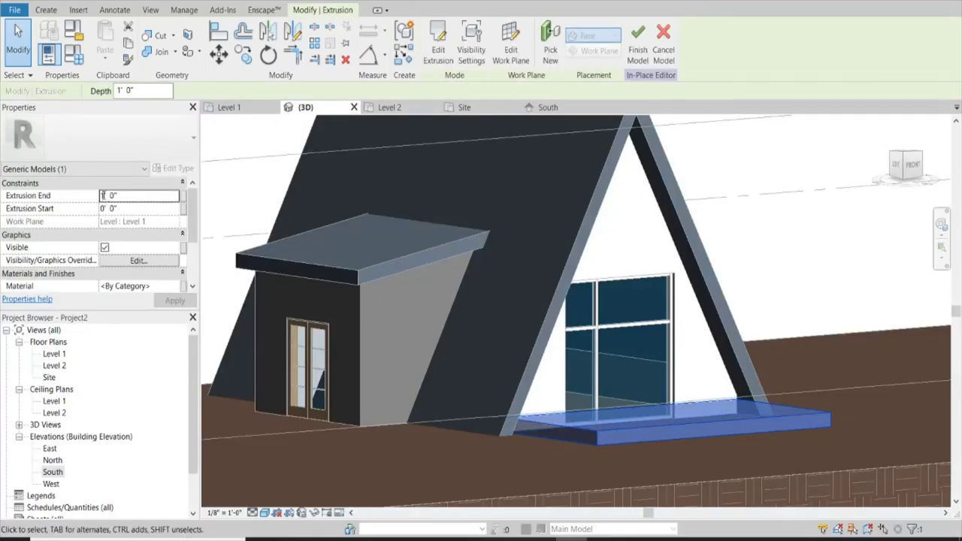
{"action": "scroll", "coordinate": [192, 218], "scroll_direction": "down", "scroll_amount": 3}
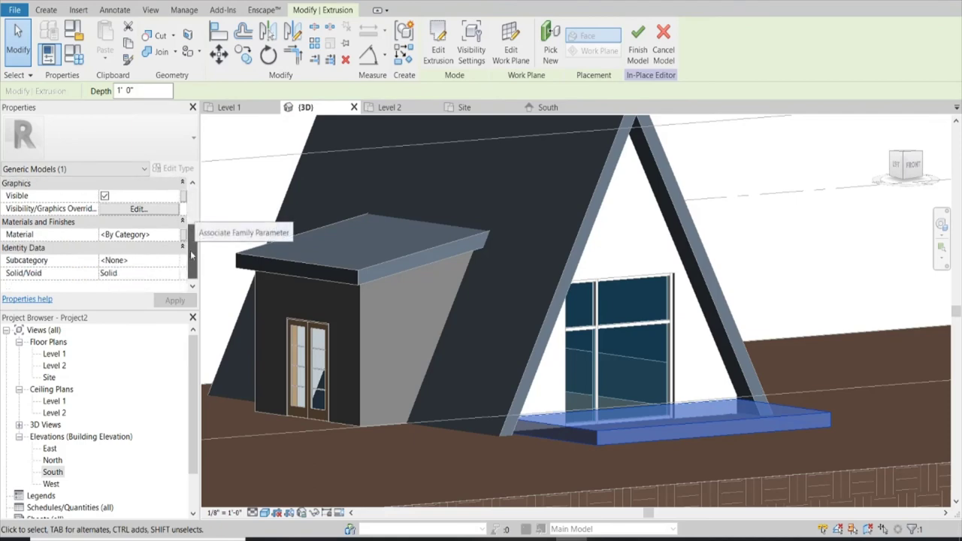
{"action": "scroll", "coordinate": [191, 218], "scroll_direction": "up", "scroll_amount": 3}
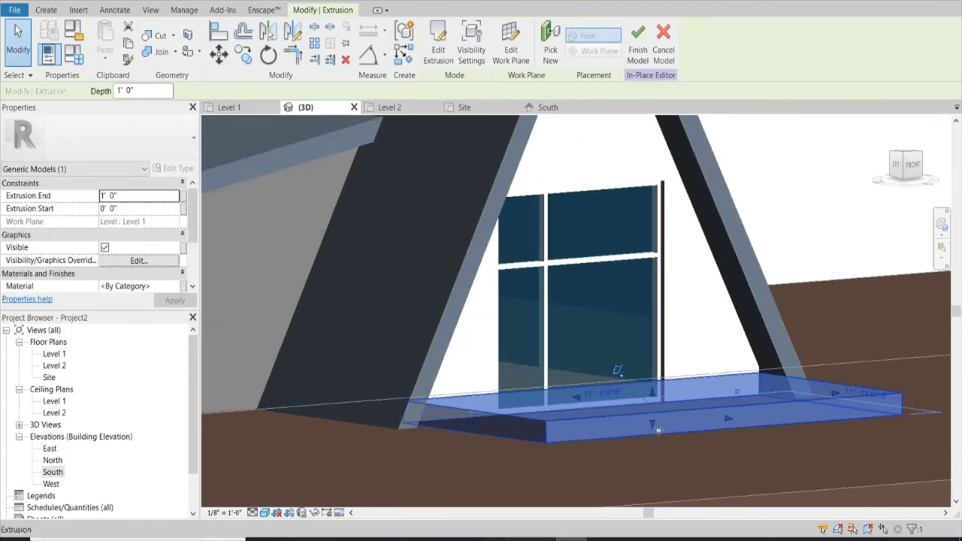
{"action": "scroll", "coordinate": [661, 436], "scroll_direction": "up", "scroll_amount": 2}
{"action": "left_click_drag", "start_coordinate": [651, 434], "coordinate": [652, 413]}
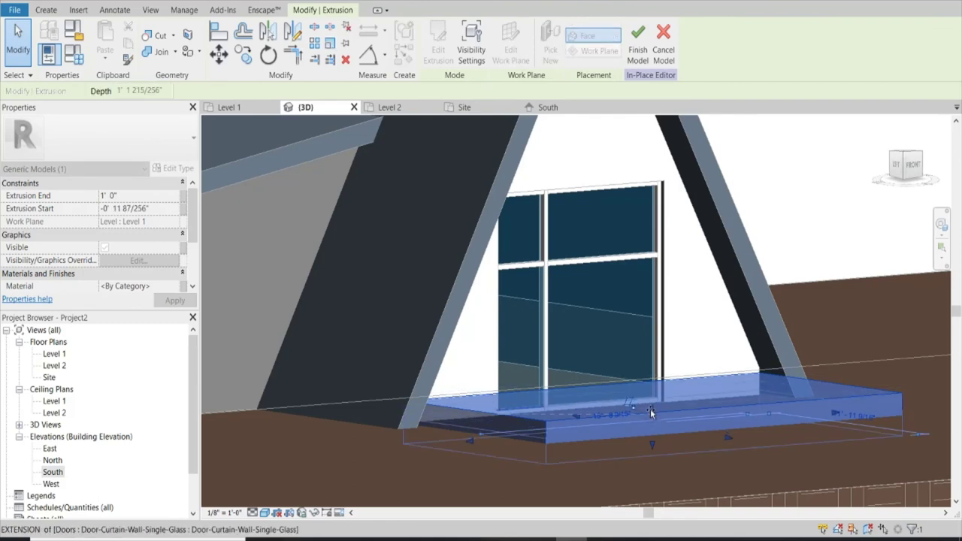
{"action": "left_click", "coordinate": [786, 212]}
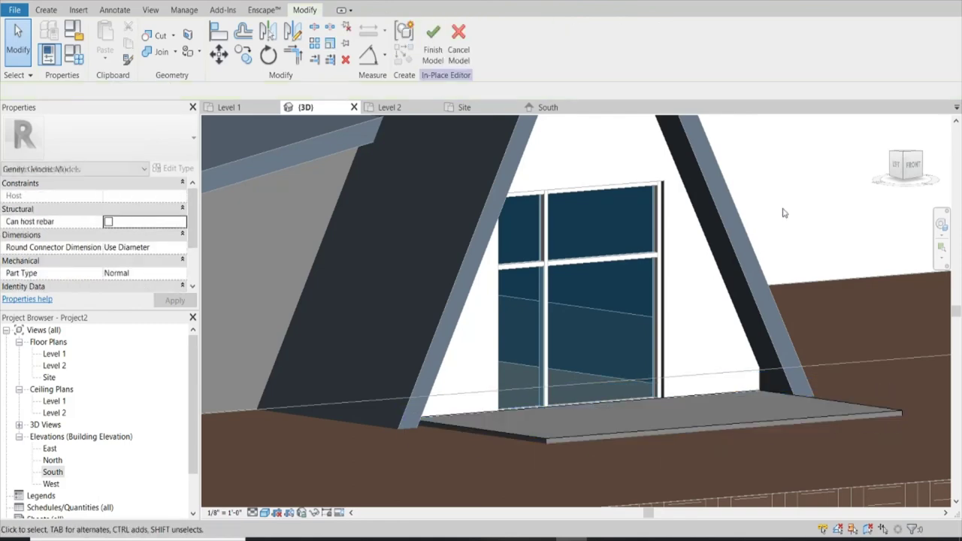
{"action": "scroll", "coordinate": [468, 322], "scroll_direction": "down", "scroll_amount": 2}
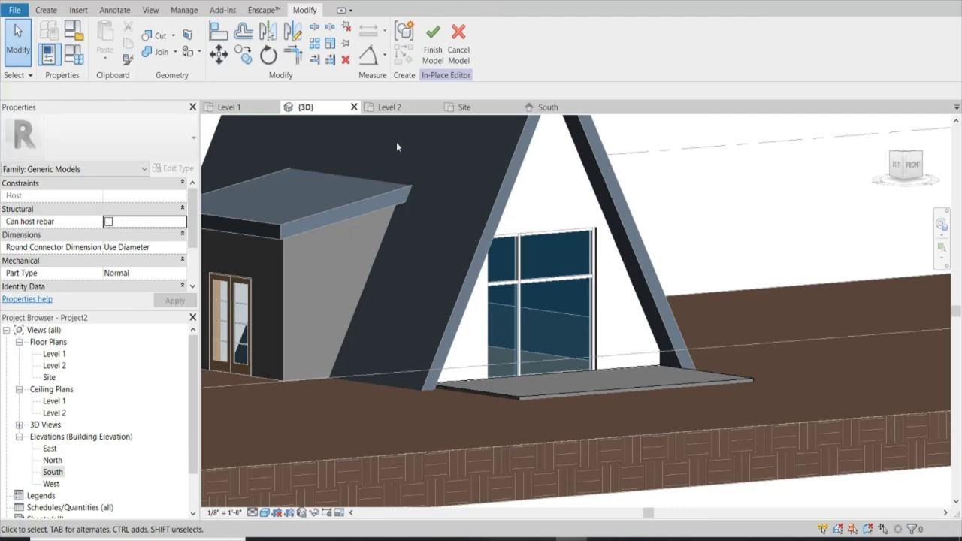
{"action": "scroll", "coordinate": [558, 396], "scroll_direction": "up", "scroll_amount": 2}
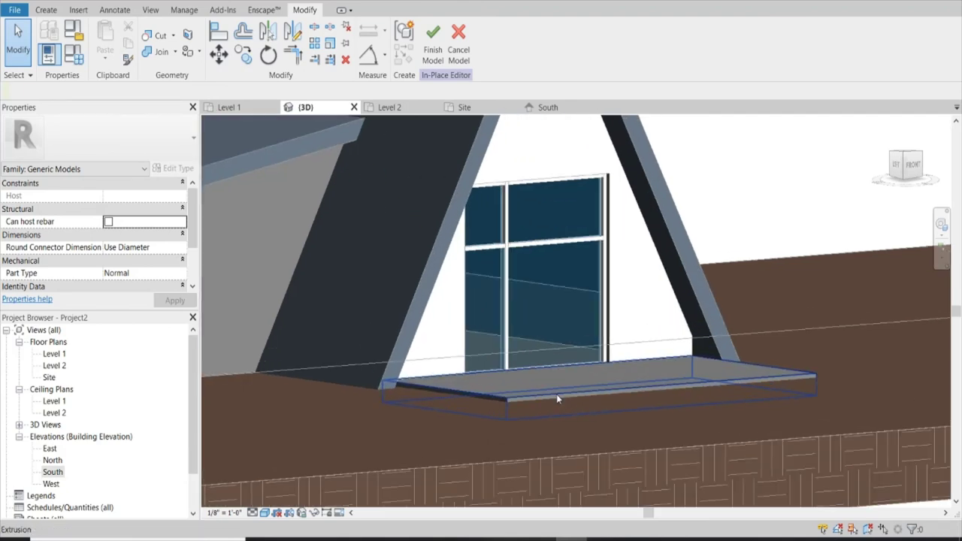
{"action": "scroll", "coordinate": [556, 394], "scroll_direction": "down", "scroll_amount": 2}
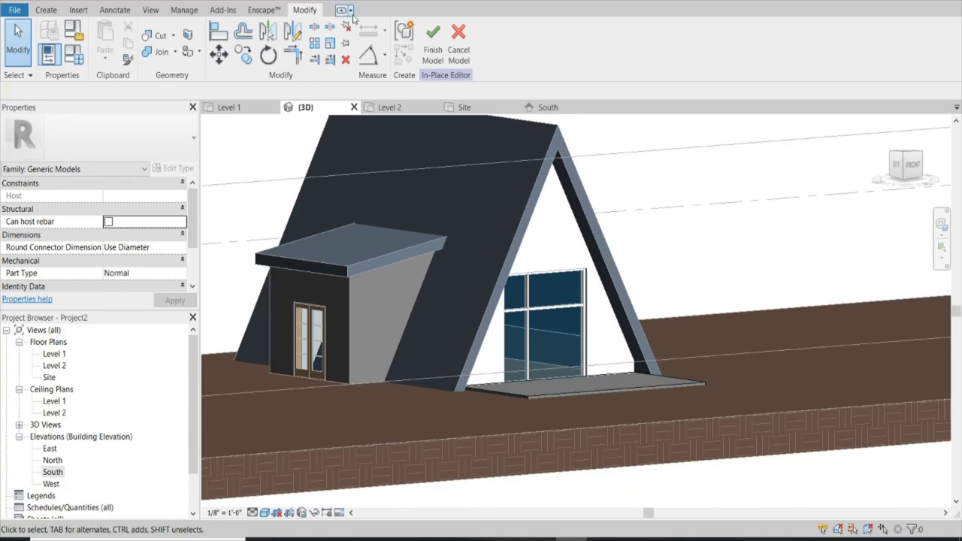
Finish the porch in-place model and orbit around the completed cabin
{"action": "left_click", "coordinate": [434, 43]}
{"action": "middle_click_drag", "start_coordinate": [710, 256], "coordinate": [651, 414], "text": "shift"}
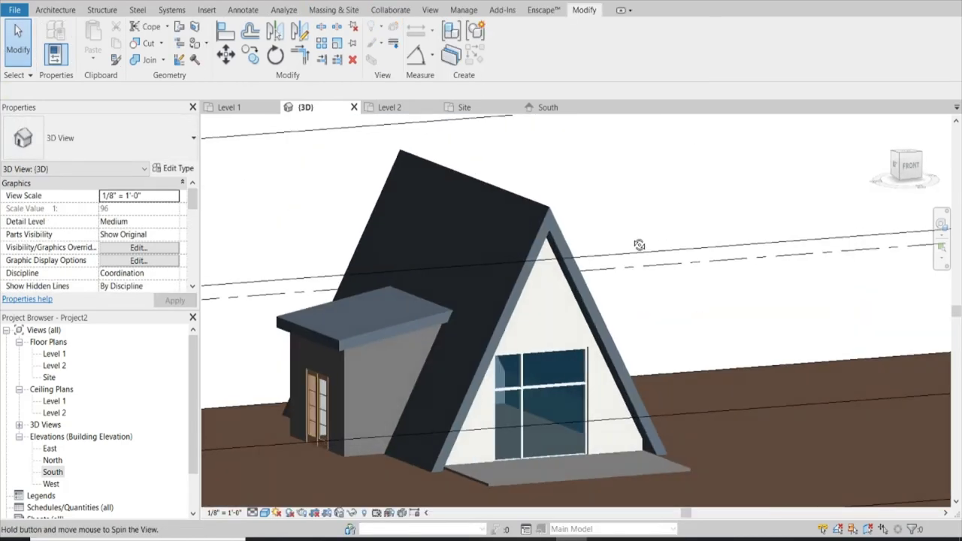